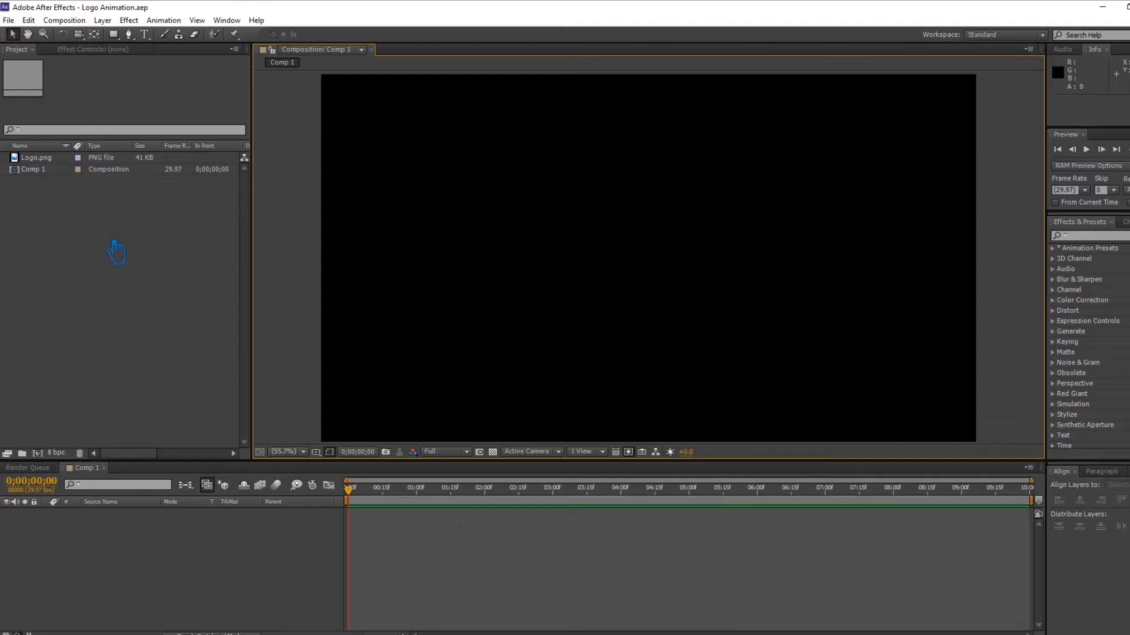
- Place Logo.png into Comp 1 as its first layer
left_click_drag(36, 158, 45, 175)
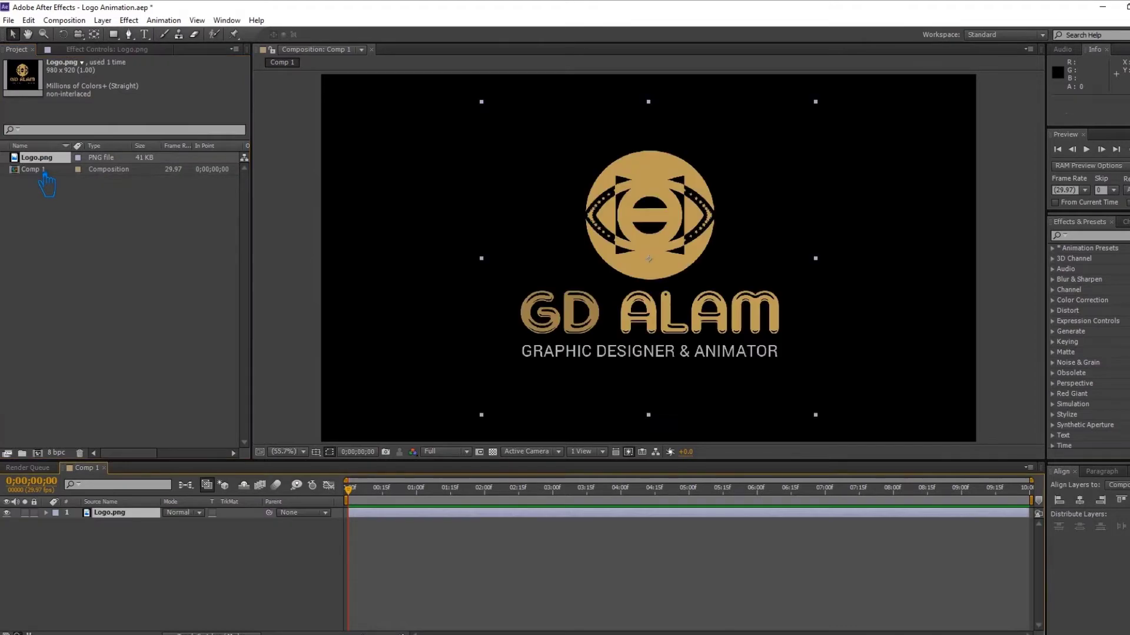
- Create a black solid named BG and move it beneath the Logo.png layer
right_click(170, 522)
mouse_move(341, 408)
left_click(419, 440)
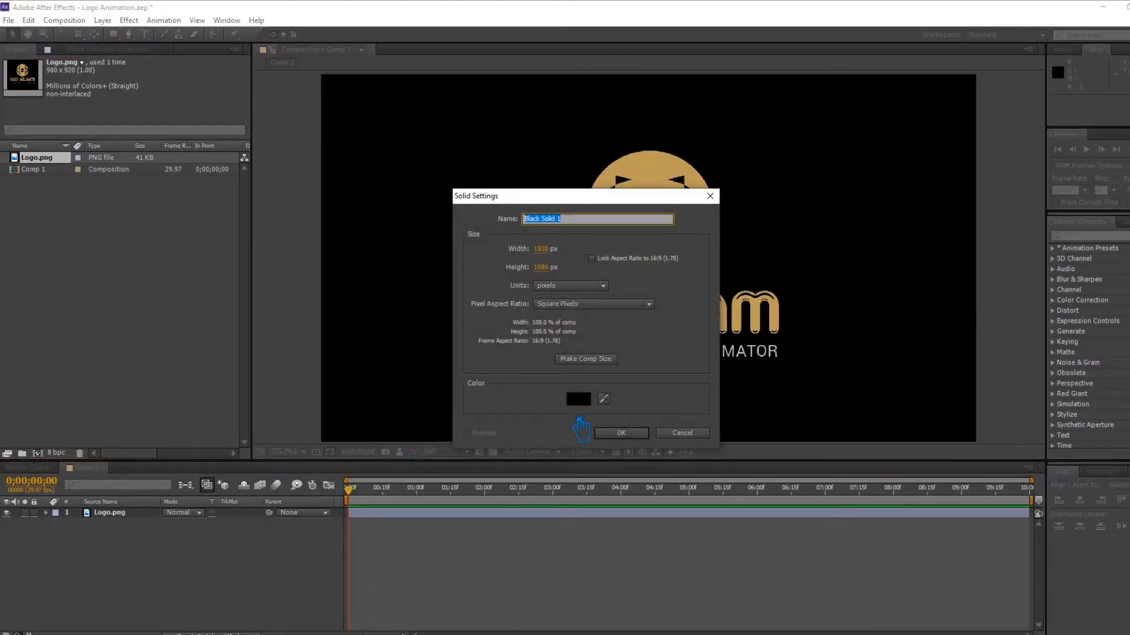
type("BG")
left_click(620, 433)
left_click_drag(115, 513, 115, 528)
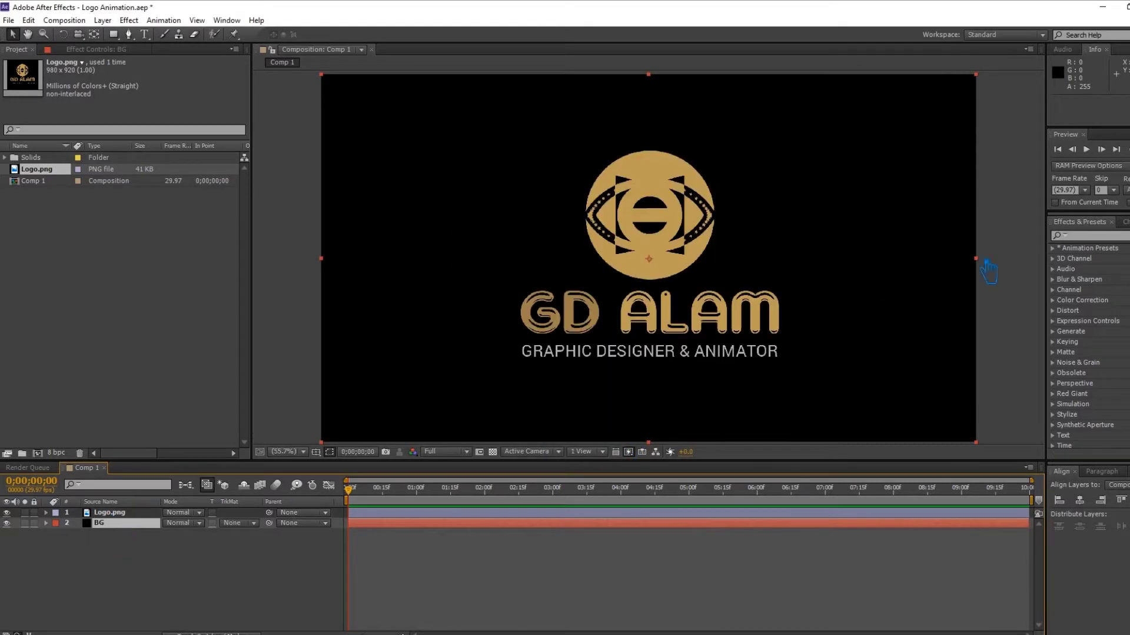
left_click(1089, 236)
- Apply Ramp to BG: white start colour, dark brown 271C03 end colour, radial shape
type("ramp")
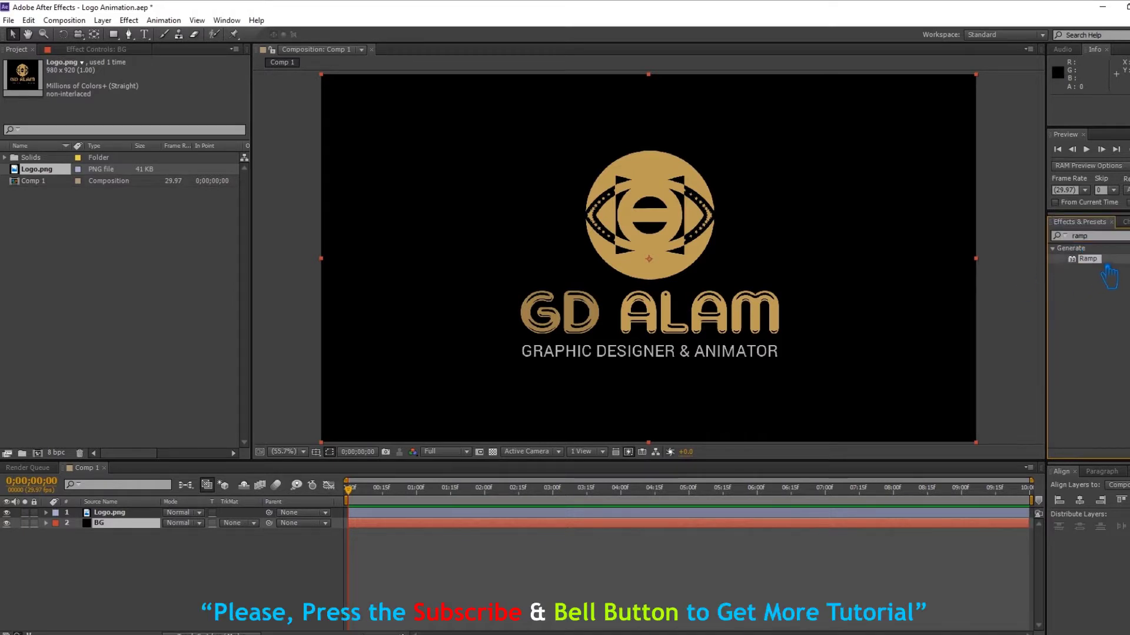
left_click_drag(1117, 266, 612, 525)
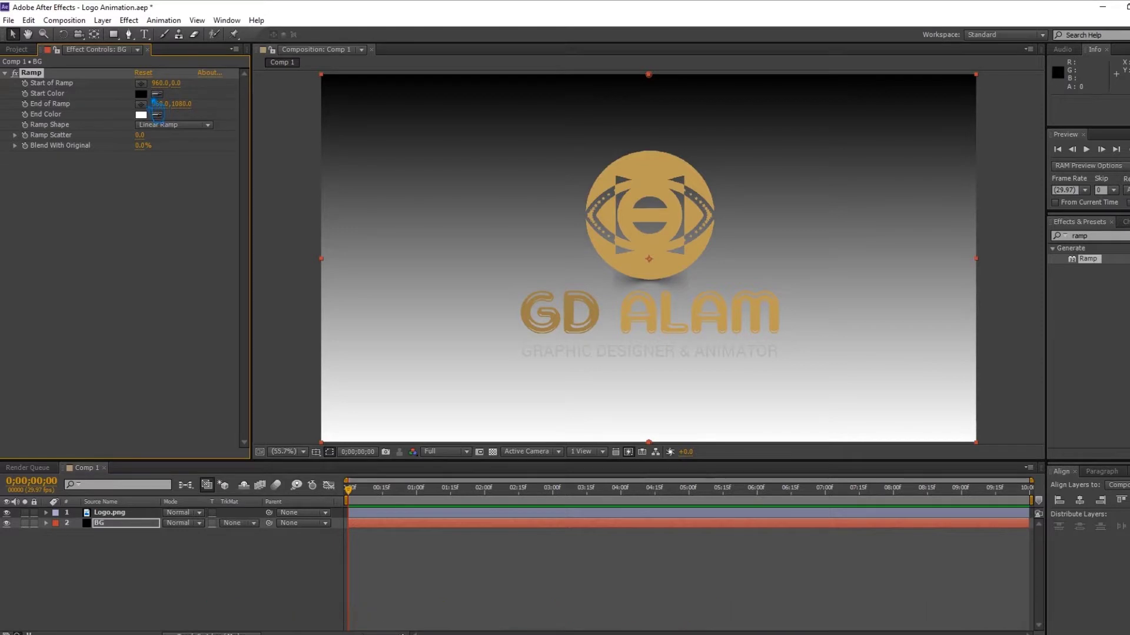
left_click(141, 94)
left_click_drag(273, 182, 203, 156)
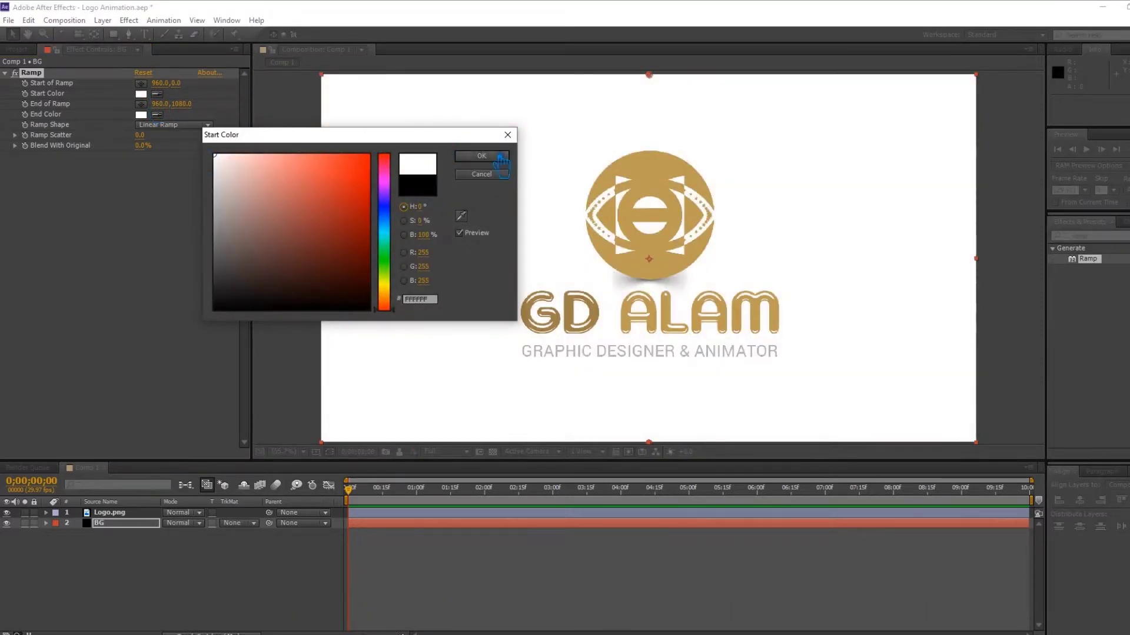
left_click(501, 157)
left_click(141, 114)
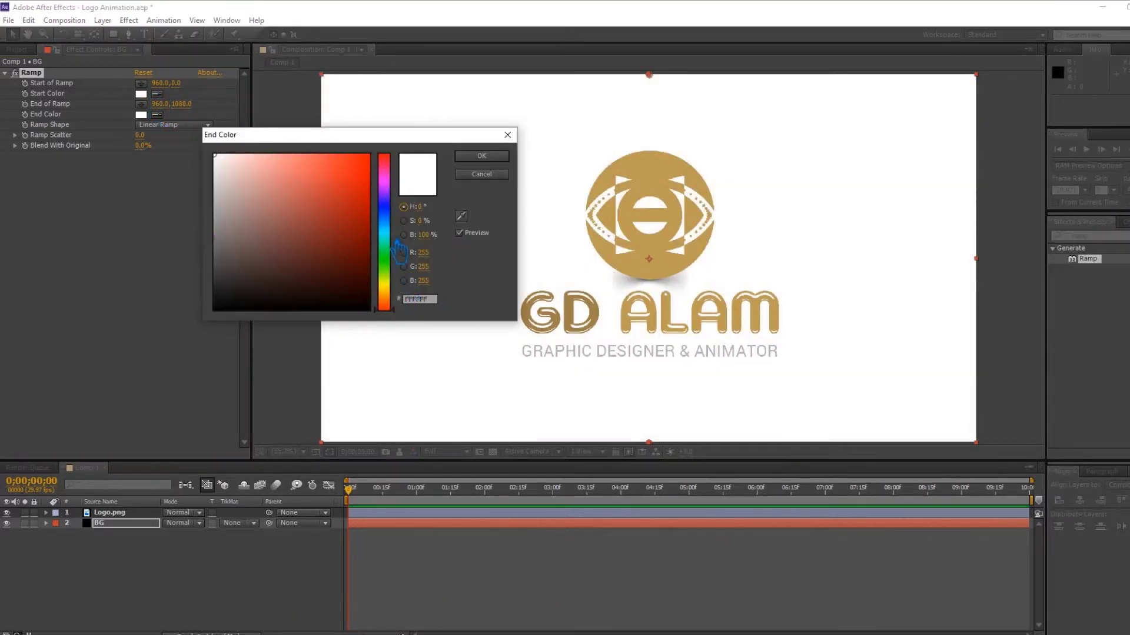
left_click(691, 170)
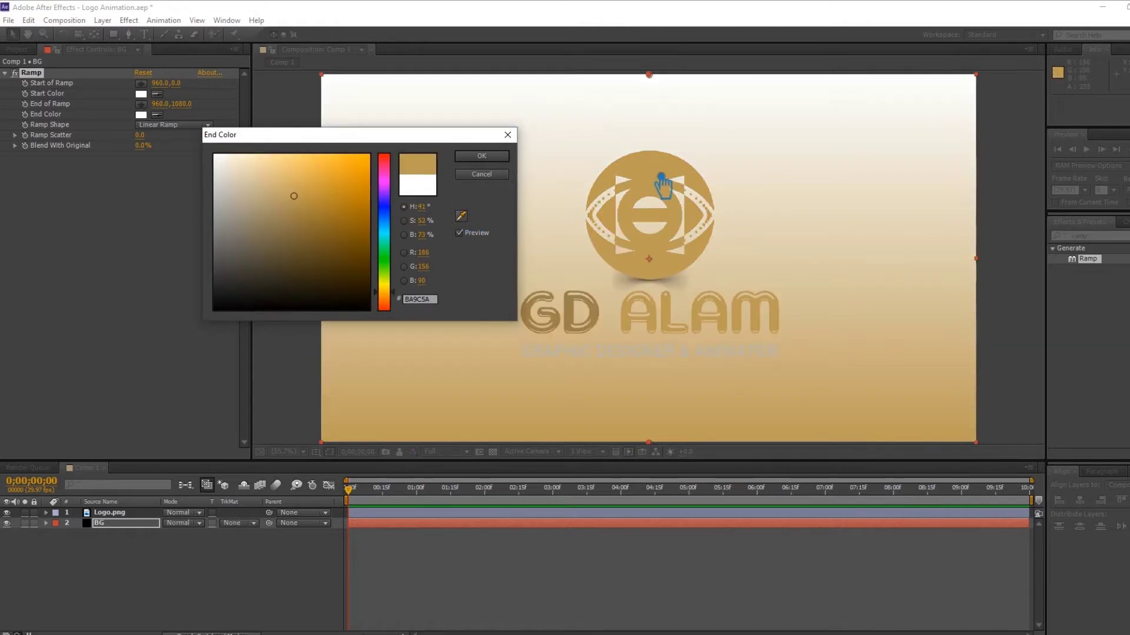
left_click_drag(322, 270, 371, 291)
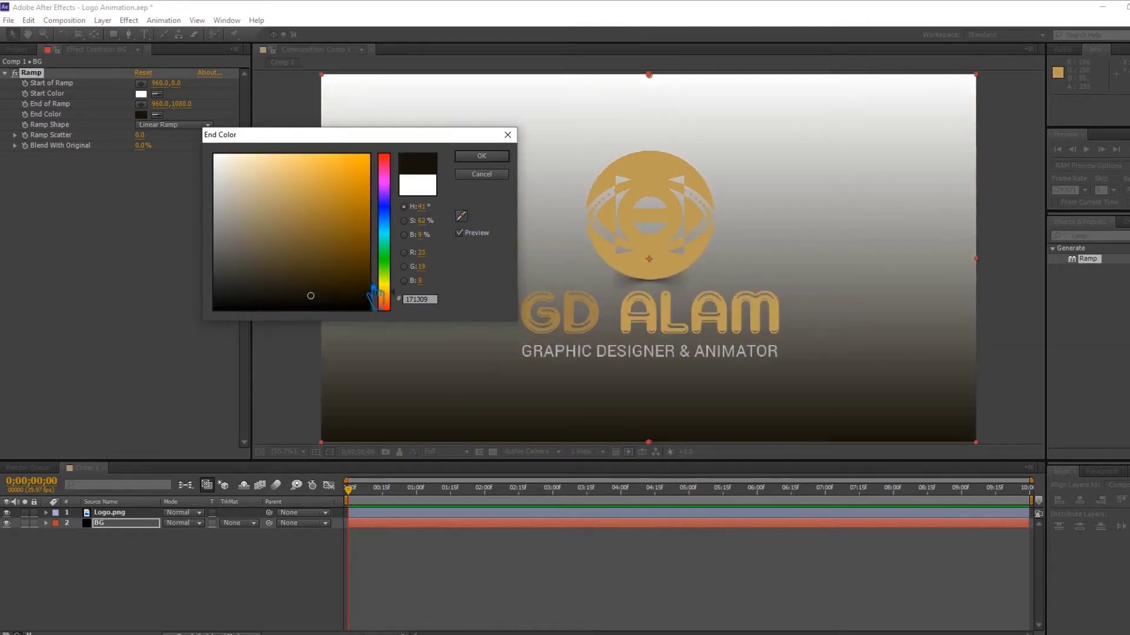
left_click(481, 158)
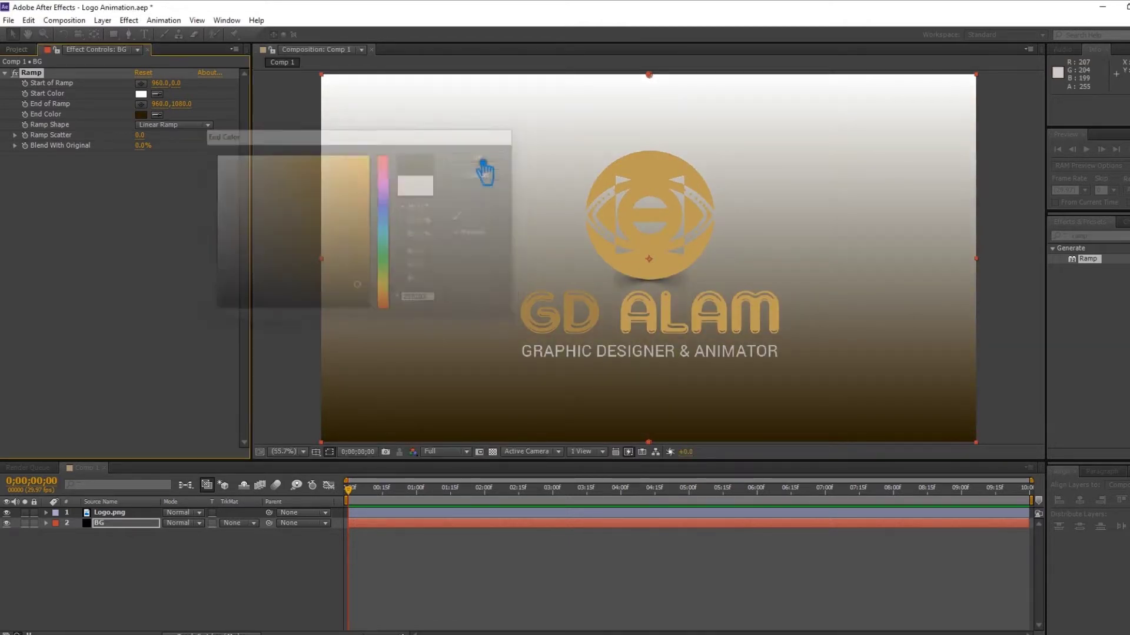
left_click(171, 125)
left_click(177, 152)
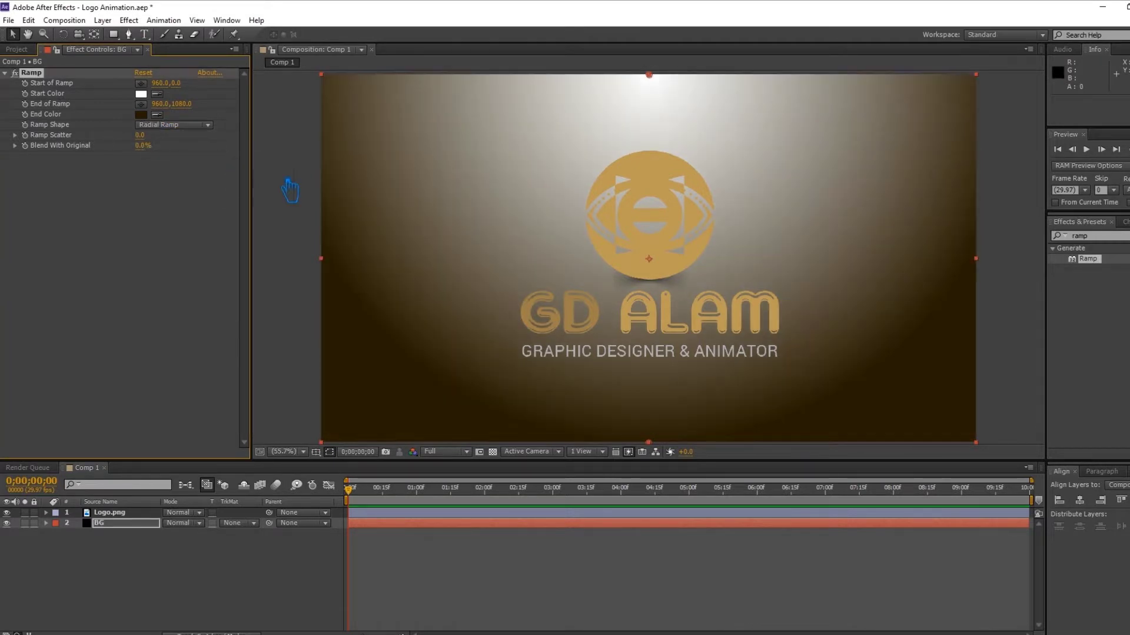
- Centre the radial gradient on the logo and widen it to about 3006
left_click_drag(648, 75, 648, 257)
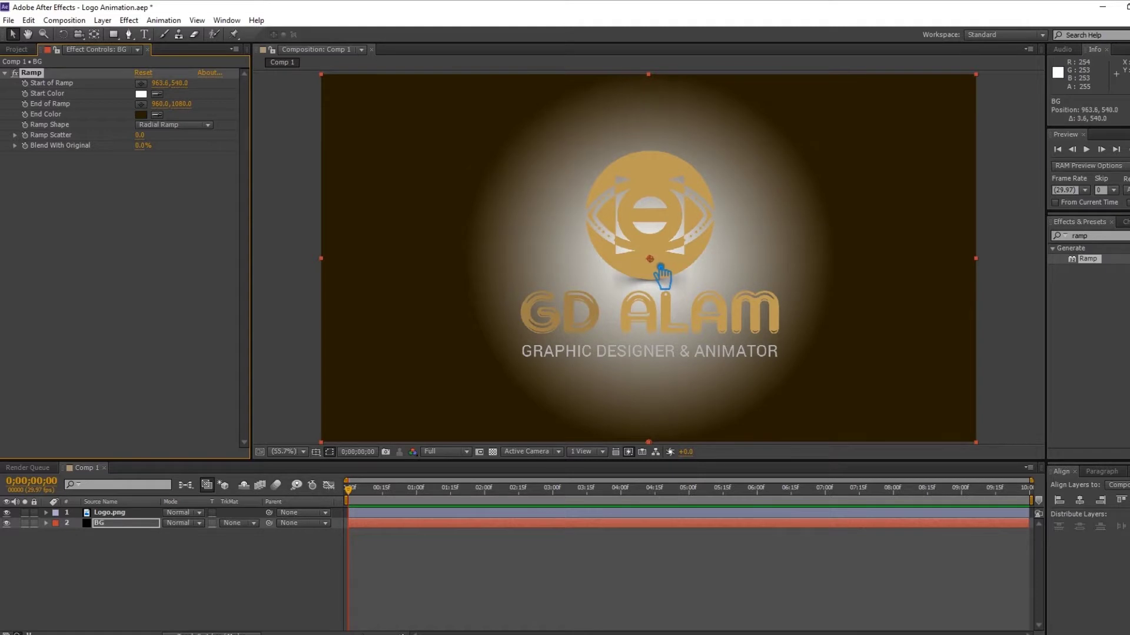
left_click_drag(647, 257, 650, 259)
left_click_drag(288, 129, 814, 174)
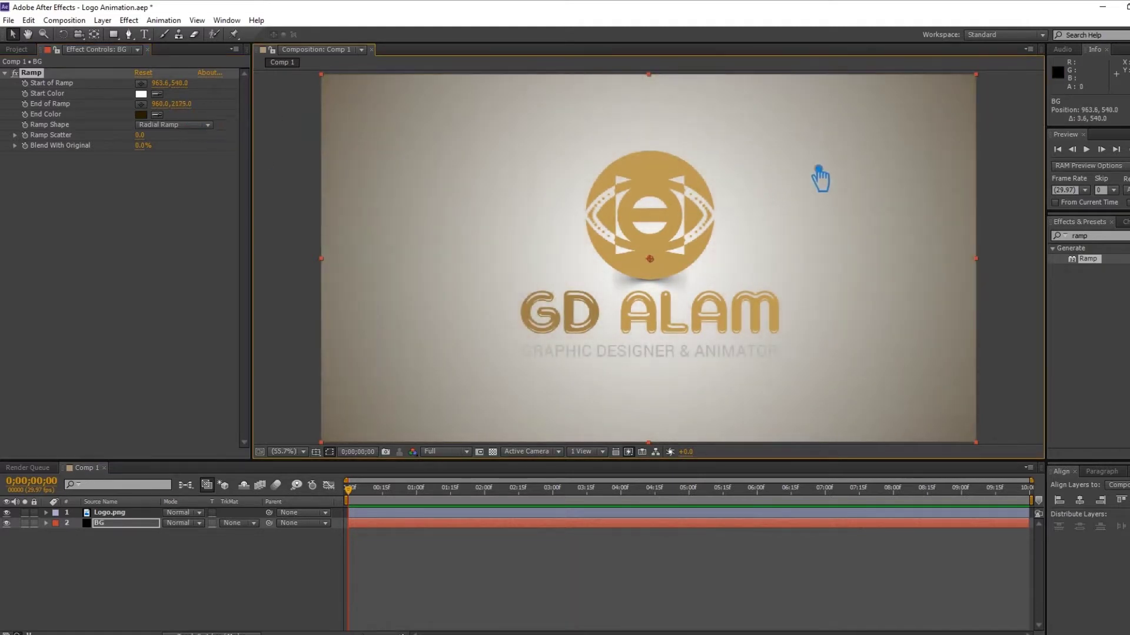
left_click_drag(947, 146, 1032, 134)
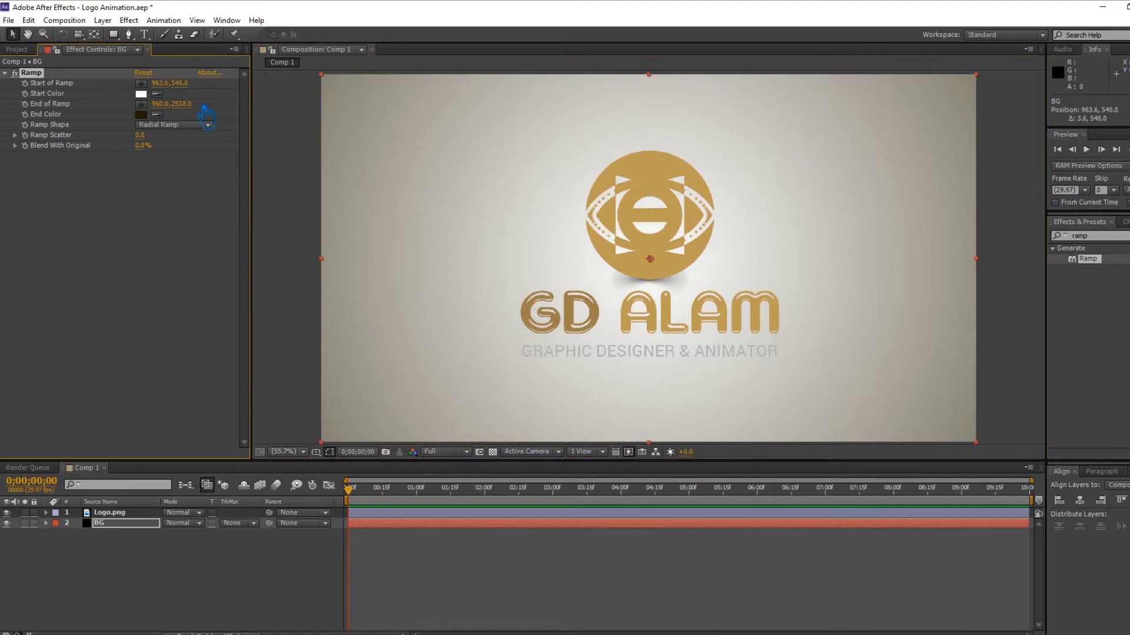
left_click_drag(231, 124, 600, 100)
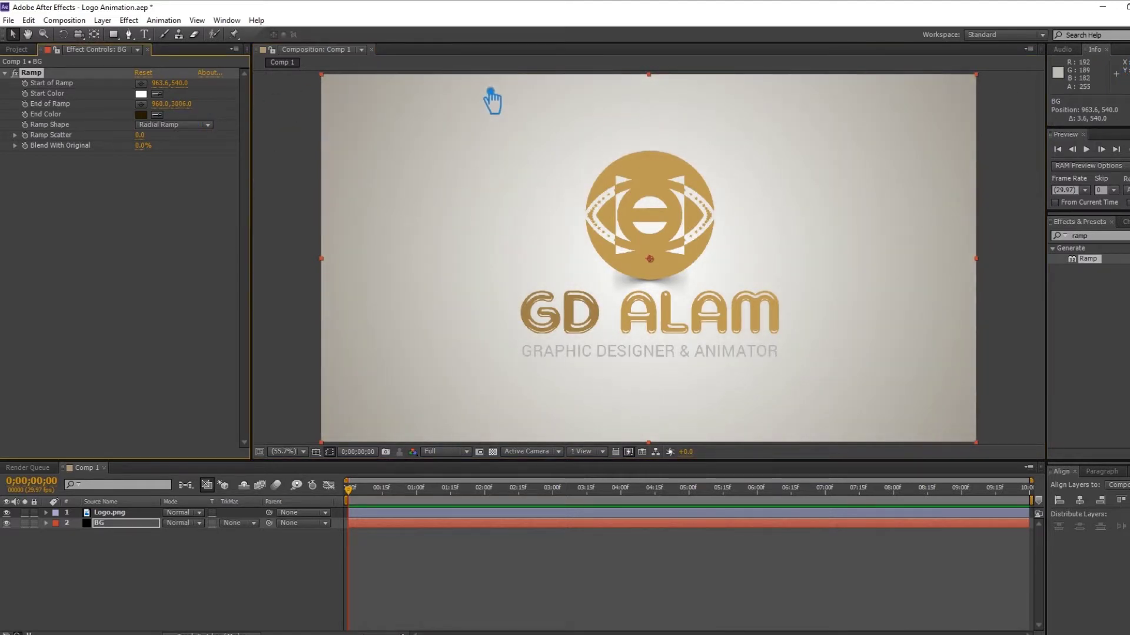
mouse_move(190, 90)
left_mouse_down()
mouse_move(302, 68)
mouse_move(271, 92)
left_mouse_up()
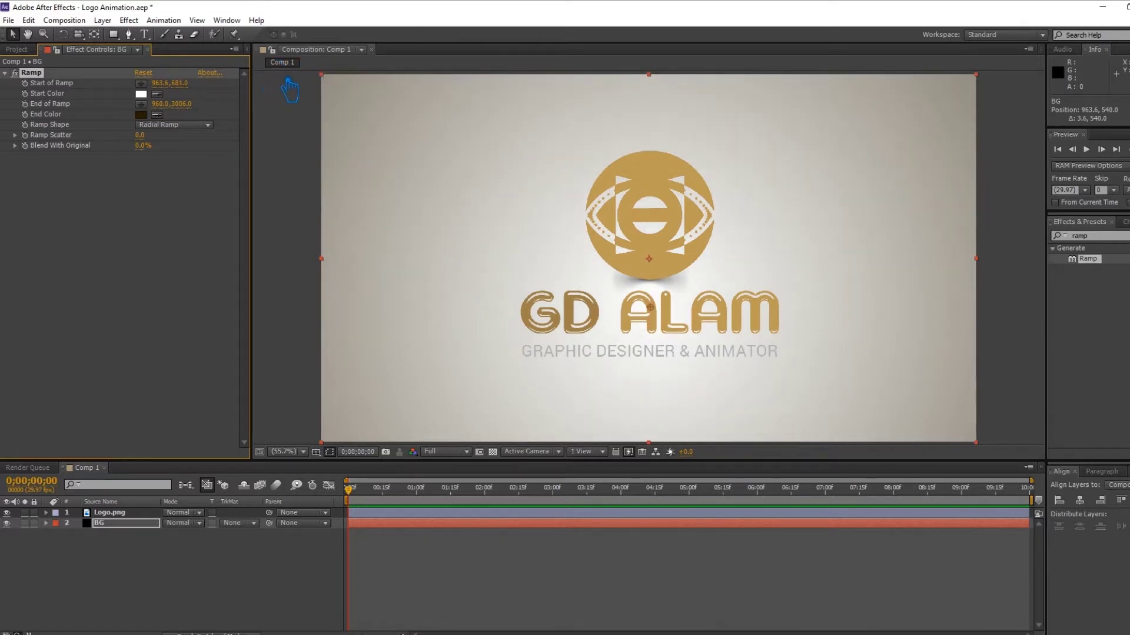
- Pre-compose Logo.png as 'Logo-1', moving all attributes into the new composition
left_click(167, 570)
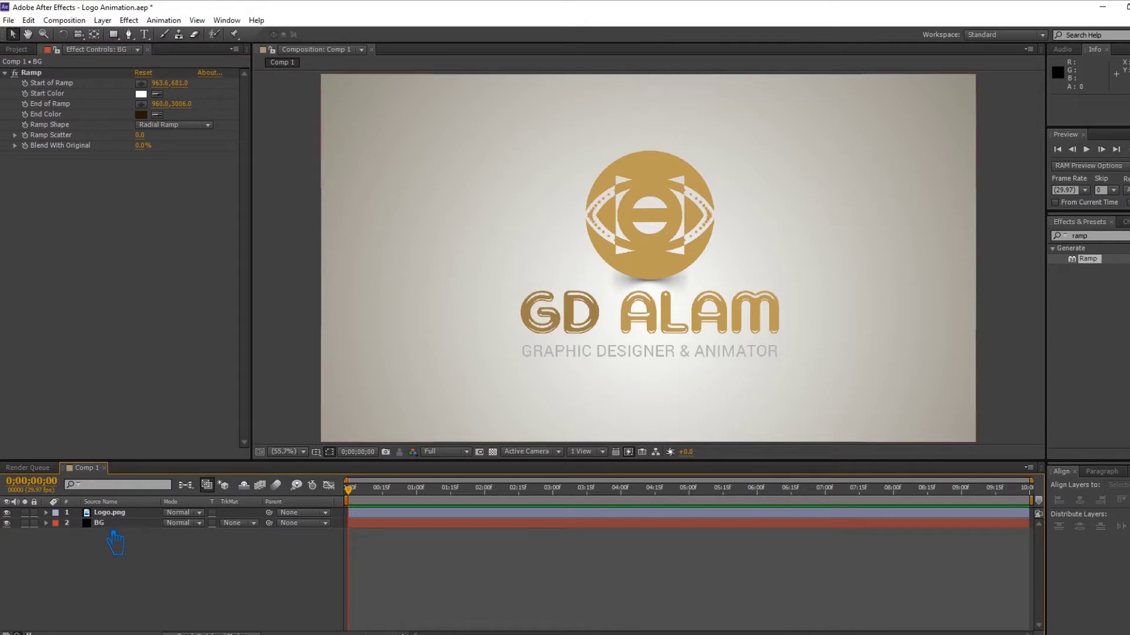
left_click(67, 527)
right_click(123, 513)
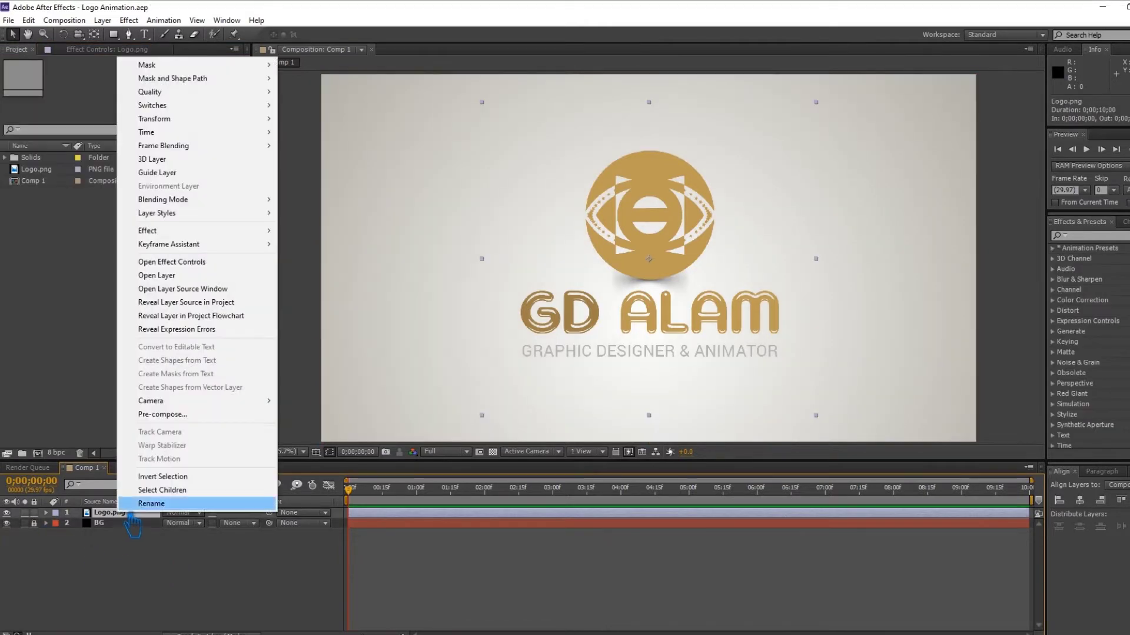
left_click(197, 416)
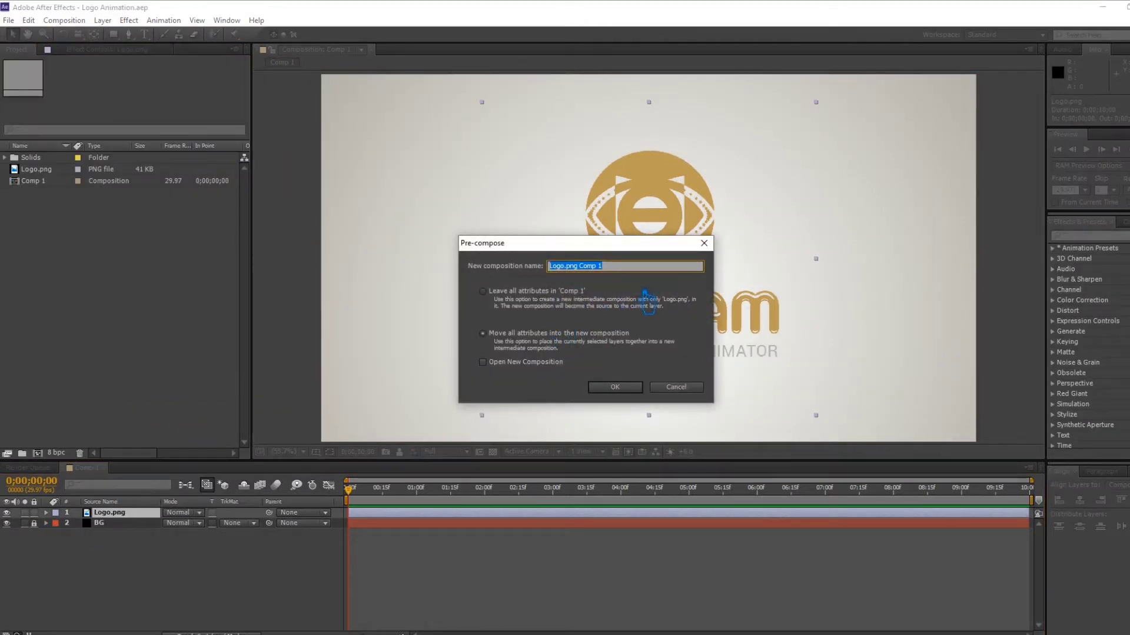
type("Log")
left_click(639, 393)
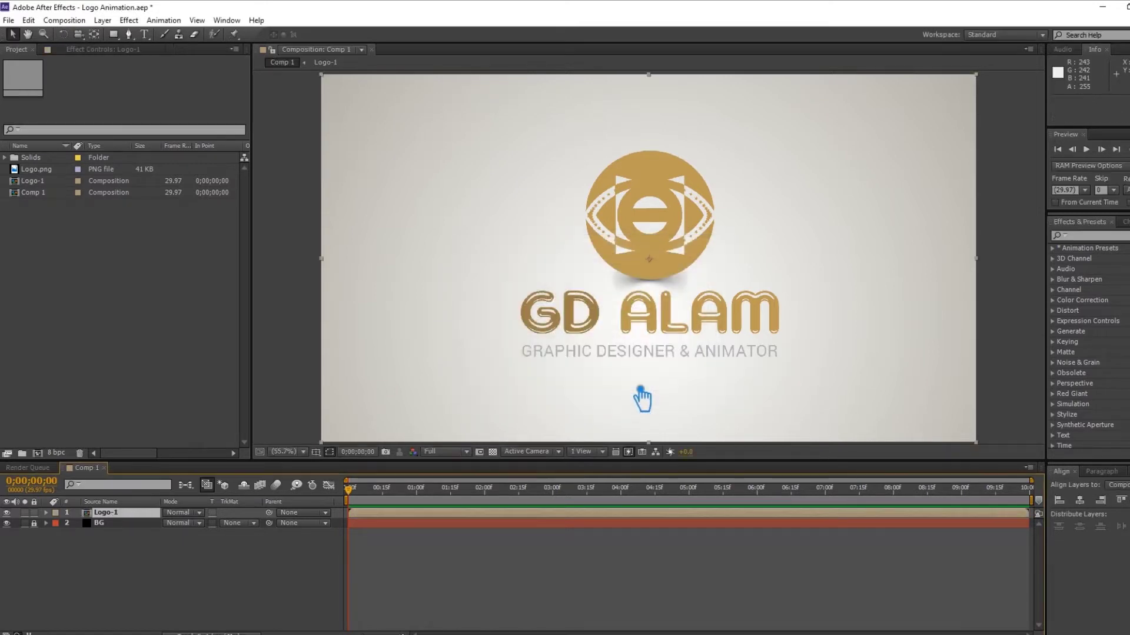
left_click(270, 569)
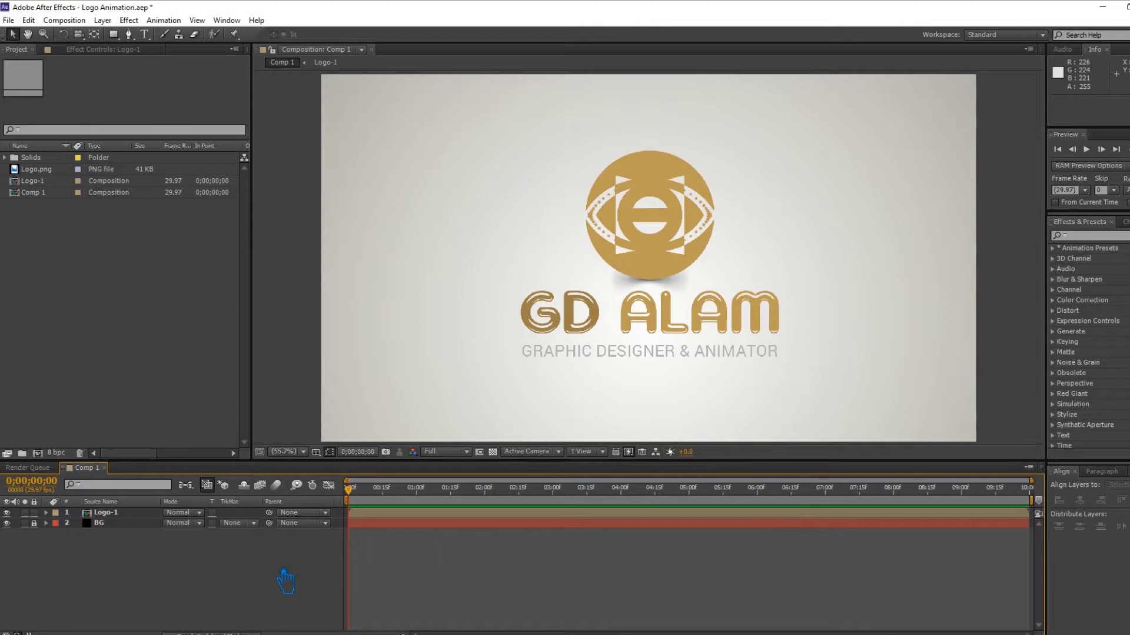
- Apply CC Ball Action from Simulation effects to the Logo-1 layer
left_click(1059, 238)
type("cc")
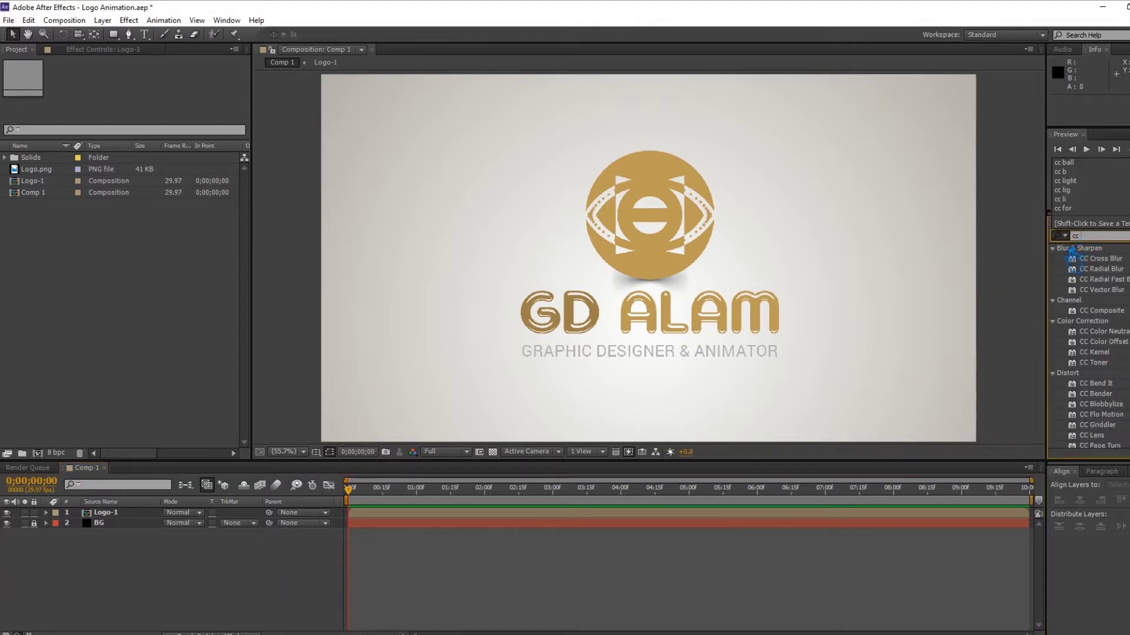
type(" ball")
left_click(128, 514)
left_click(128, 20)
mouse_move(271, 268)
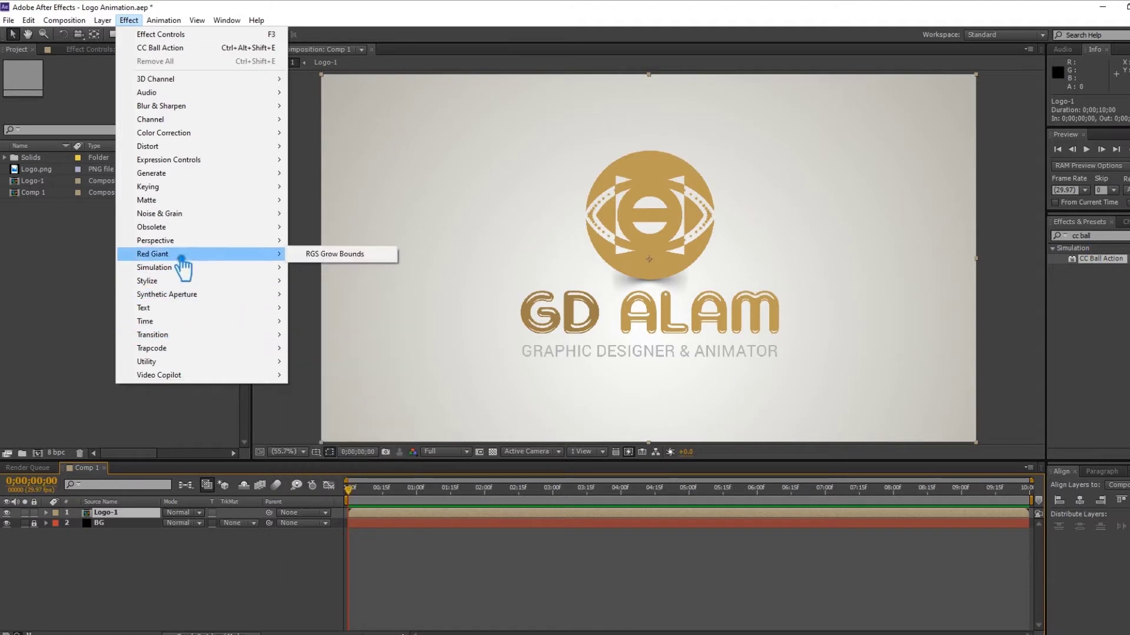
left_click(368, 297)
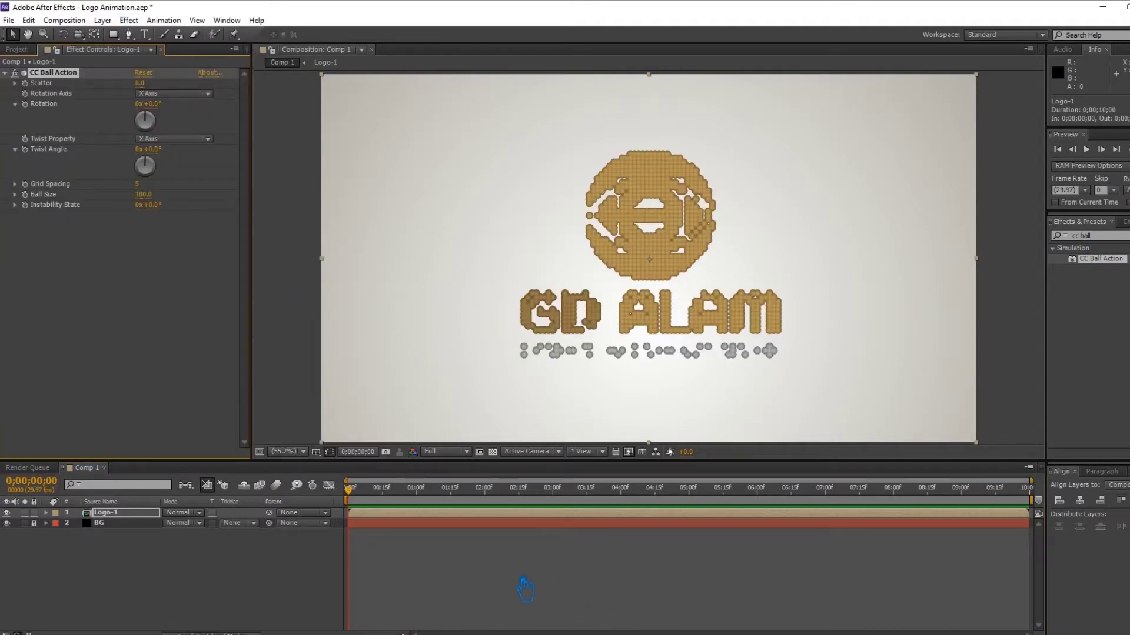
- Set Grid Spacing 0, Rotation Axis XY Axis, and raise Scatter to 113
left_click_drag(350, 490, 686, 517)
left_click(137, 184)
key("Return")
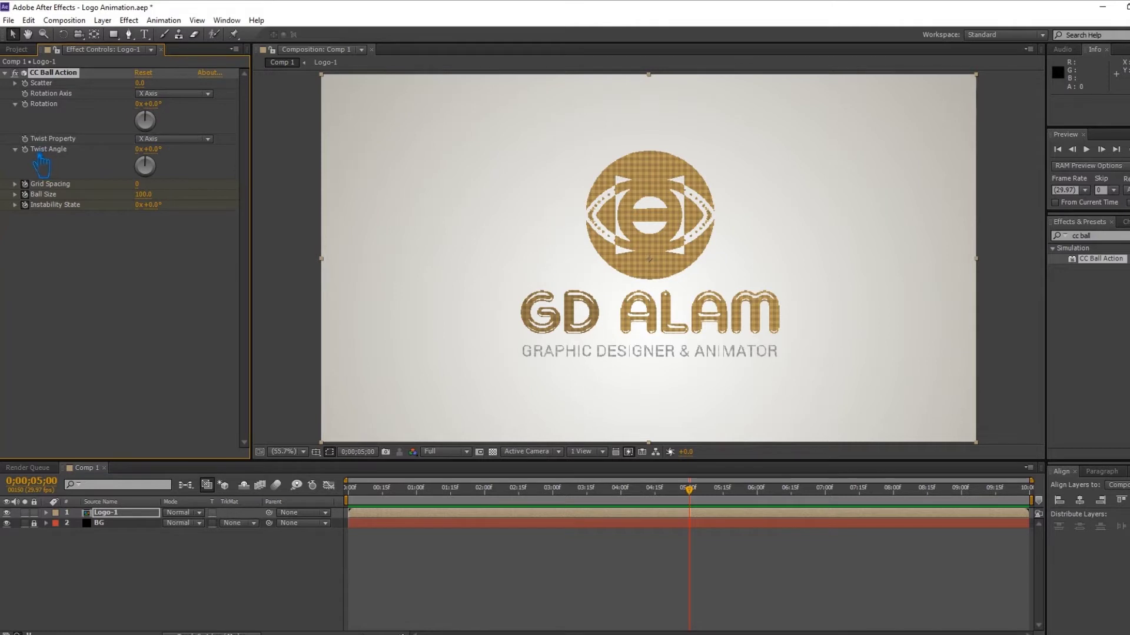
left_click(176, 140)
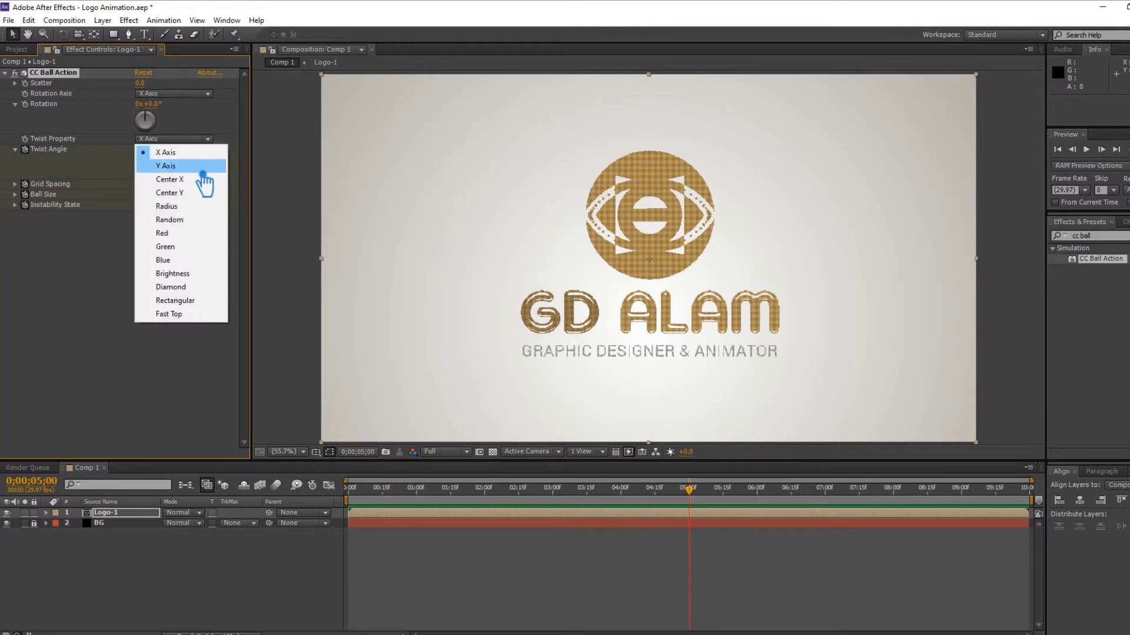
left_click(187, 153)
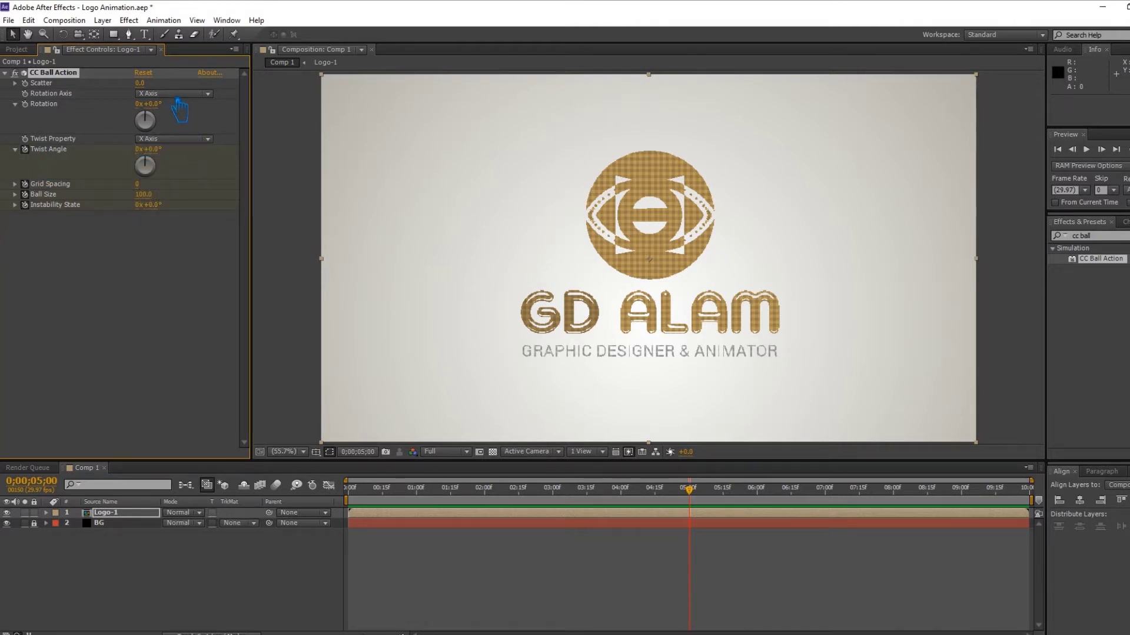
left_click(177, 94)
left_click(170, 148)
left_click_drag(690, 491, 350, 494)
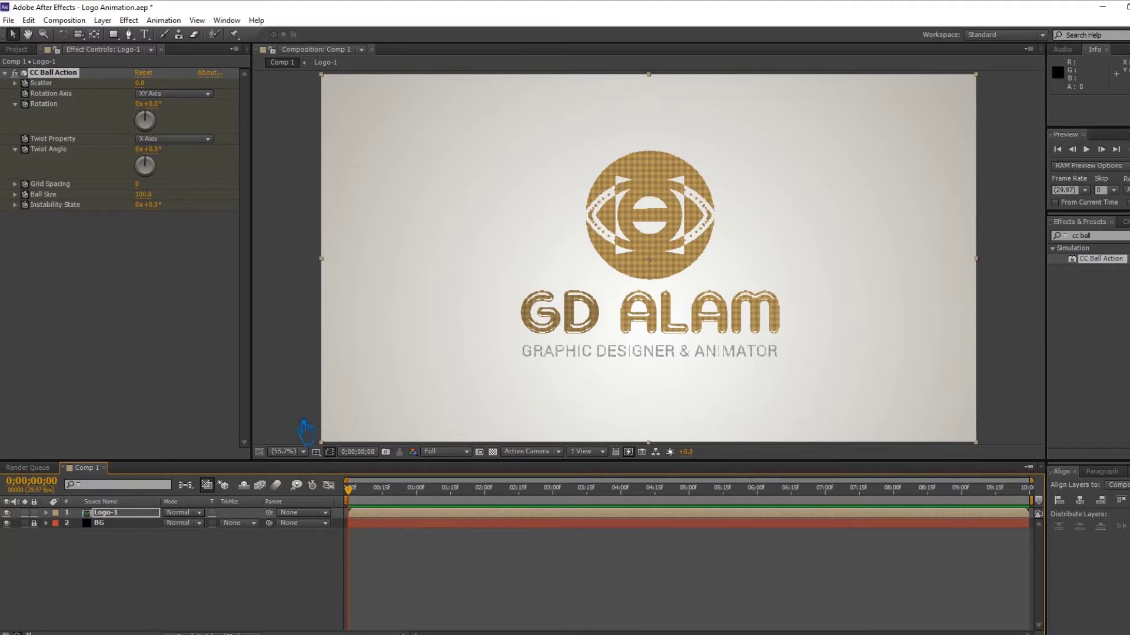
left_click_drag(155, 94, 224, 98)
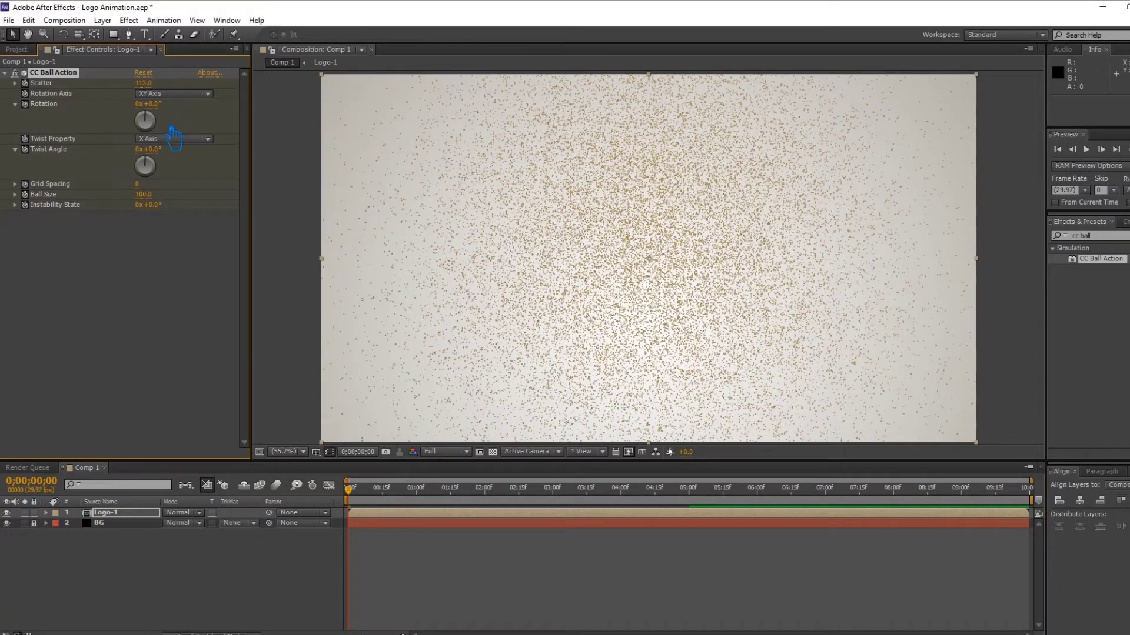
- Set CC Ball Action Grid Spacing to 5 and Ball Size to 97
left_click_drag(150, 193, 151, 193)
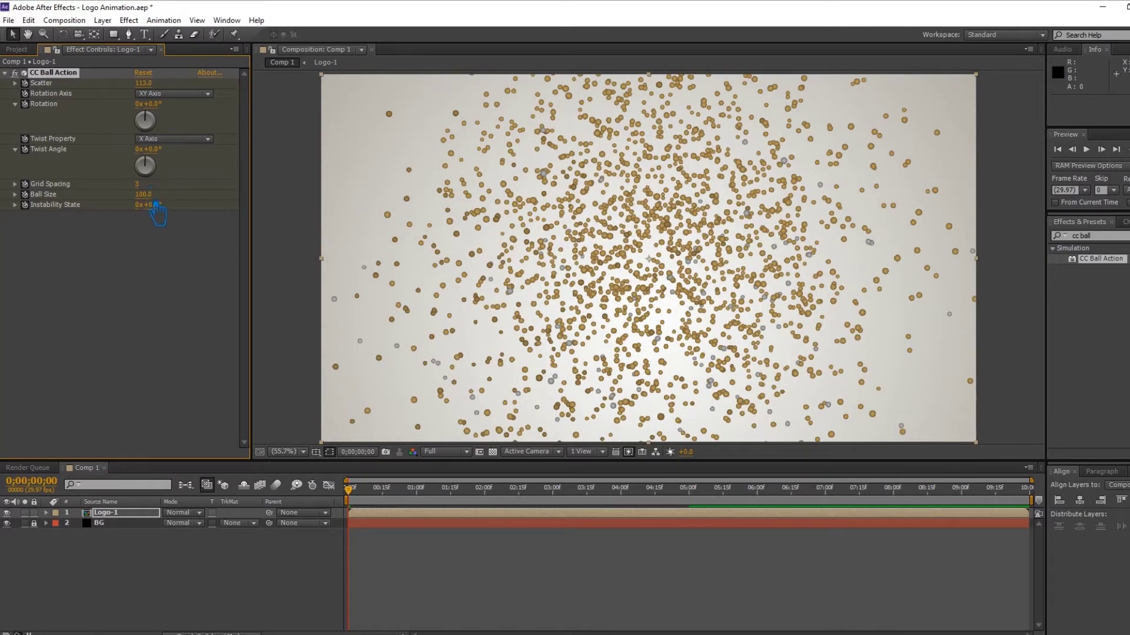
left_click_drag(154, 196, 179, 197)
left_click(143, 184)
type("5")
key("Return")
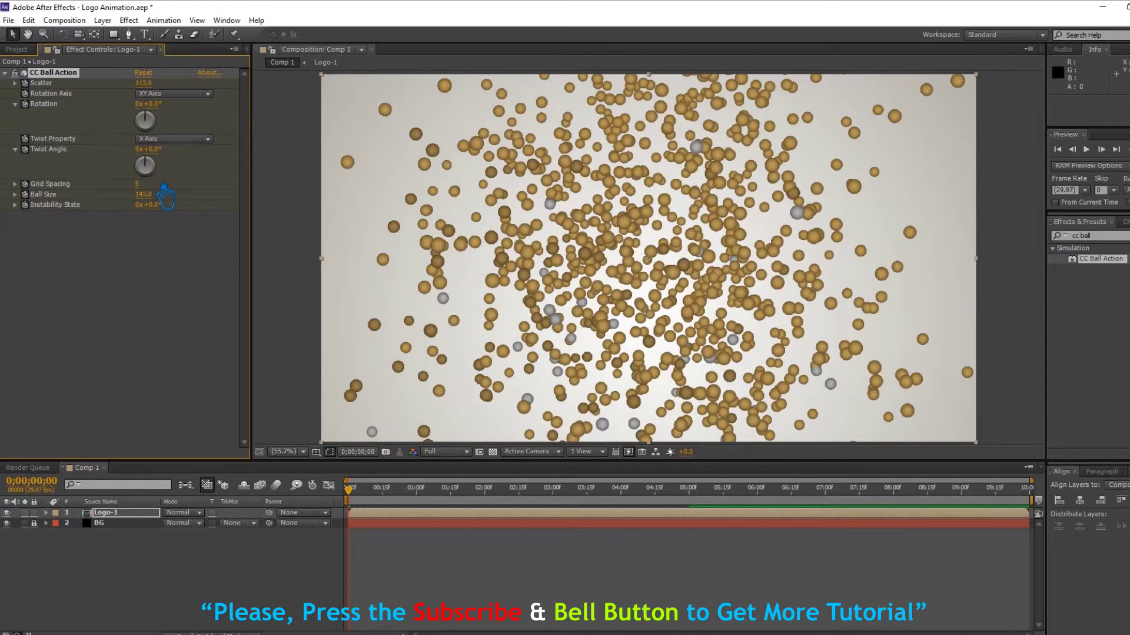
left_click_drag(143, 195, 138, 218)
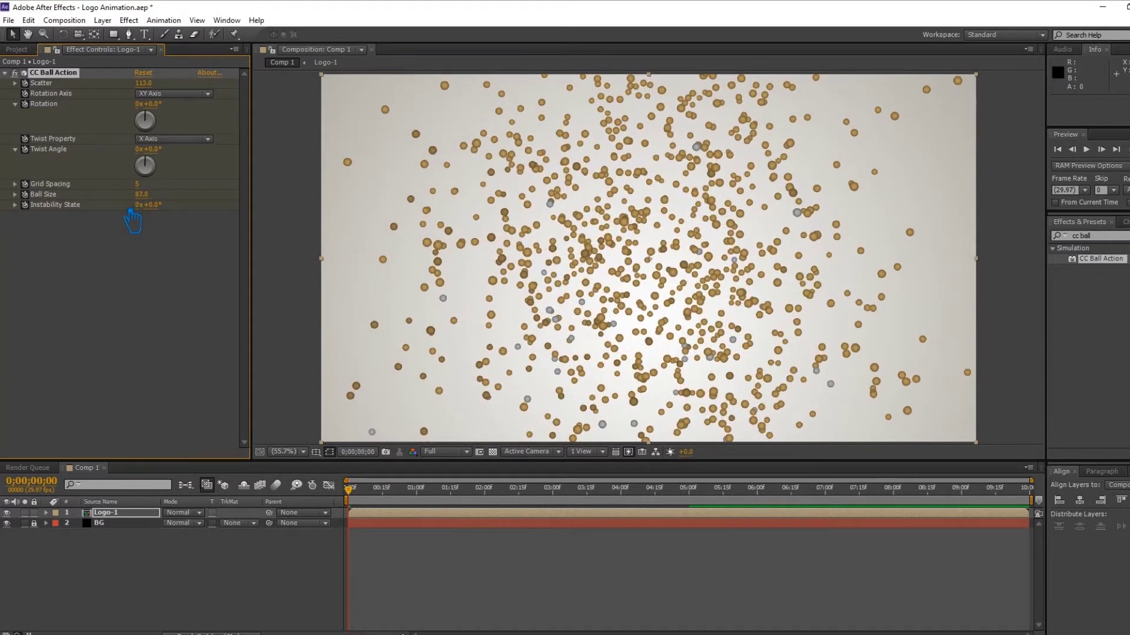
- Set Rotation Axis to XYZ Axis, with Rotation and Twist Angle at 90°
left_click(171, 139)
left_click(169, 94)
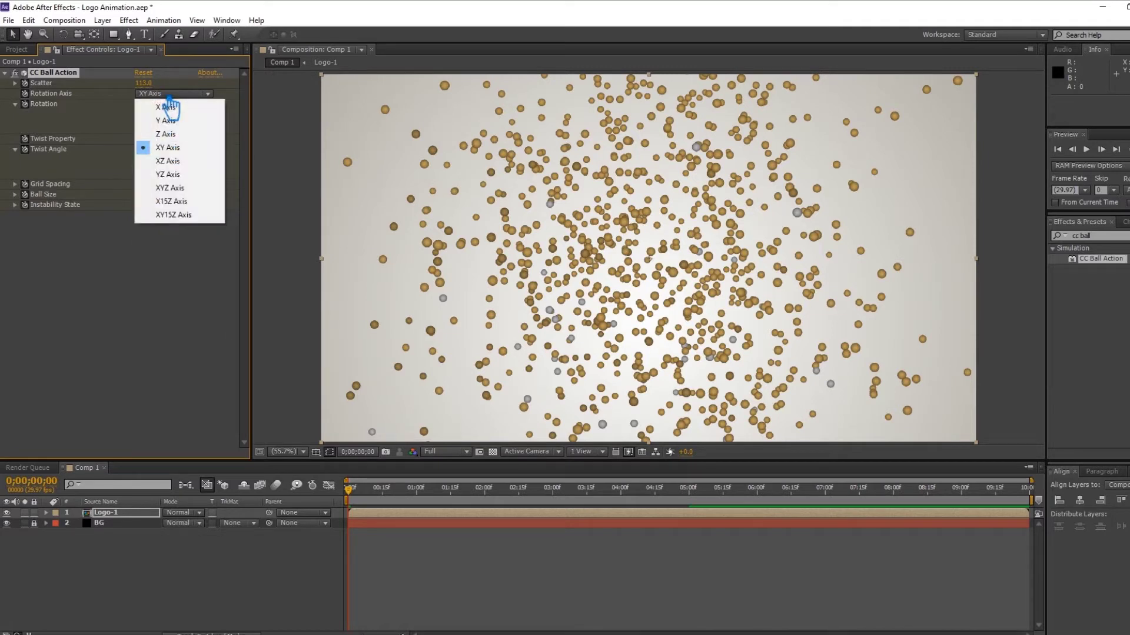
left_click(198, 194)
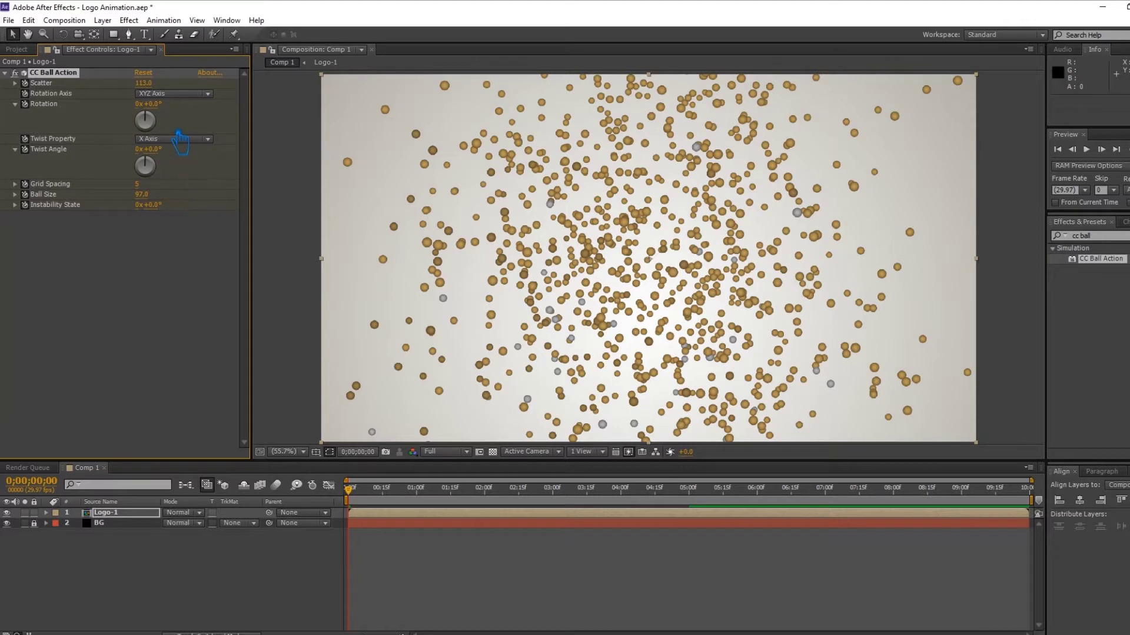
left_click(177, 108)
key("Return")
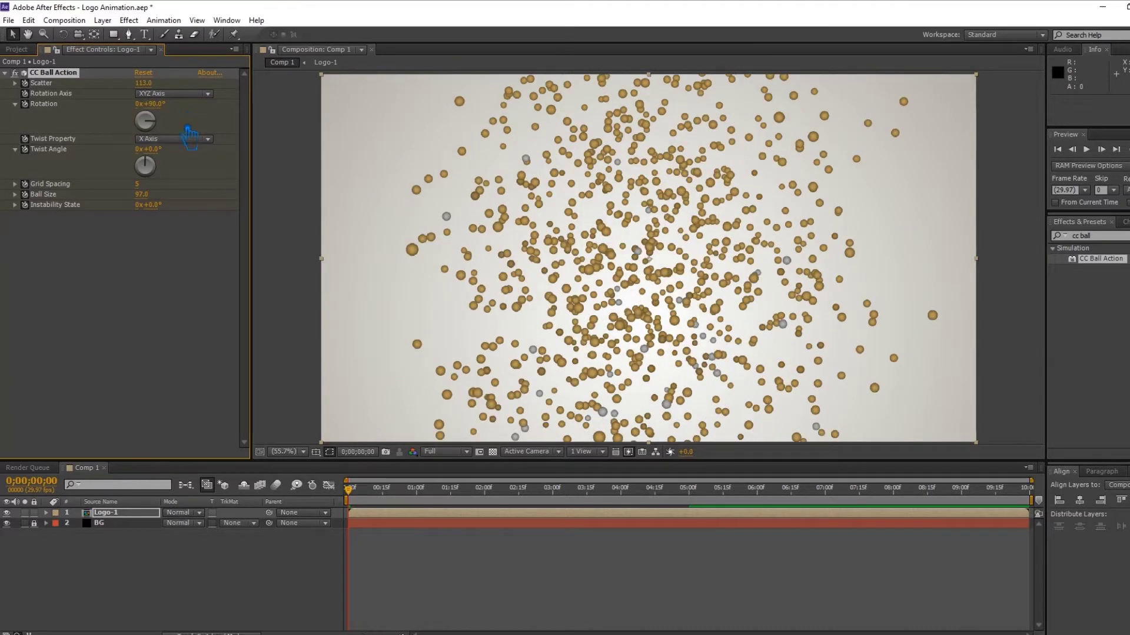
left_click(176, 153)
key("Return")
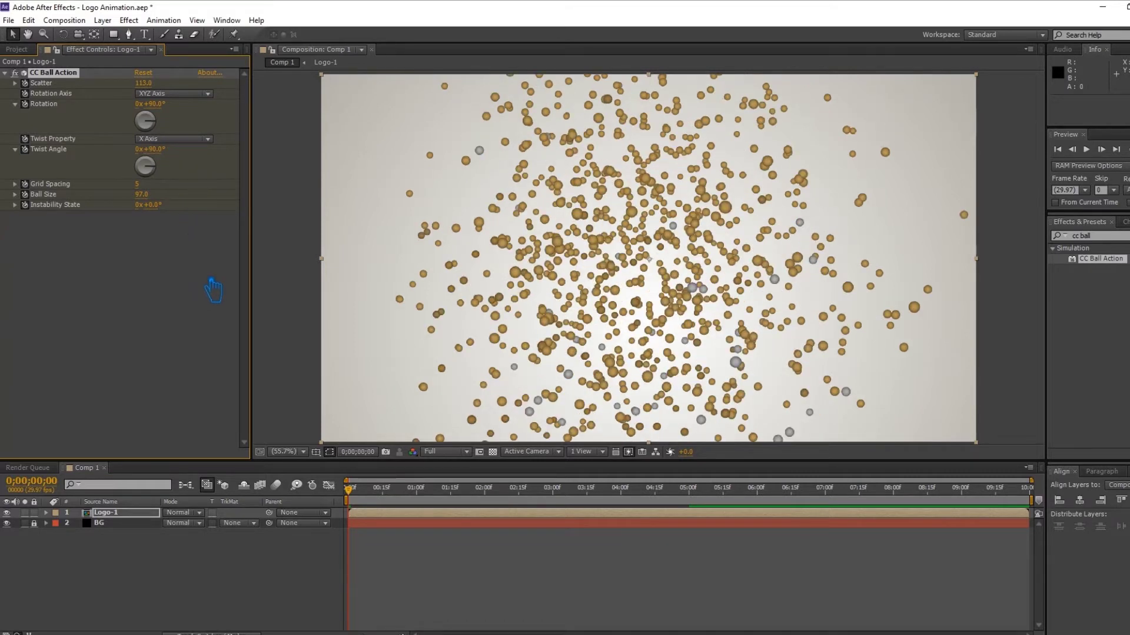
left_click(133, 268)
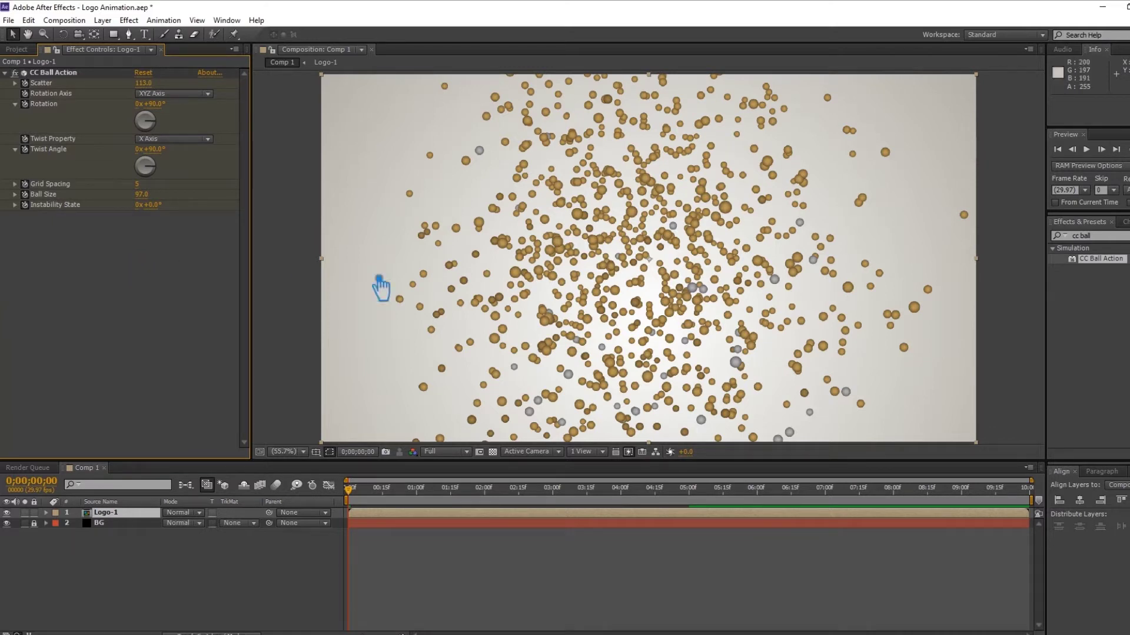
mouse_move(349, 490)
left_mouse_down()
mouse_move(548, 521)
mouse_move(706, 521)
mouse_move(367, 521)
mouse_move(468, 523)
mouse_move(457, 523)
left_mouse_up()
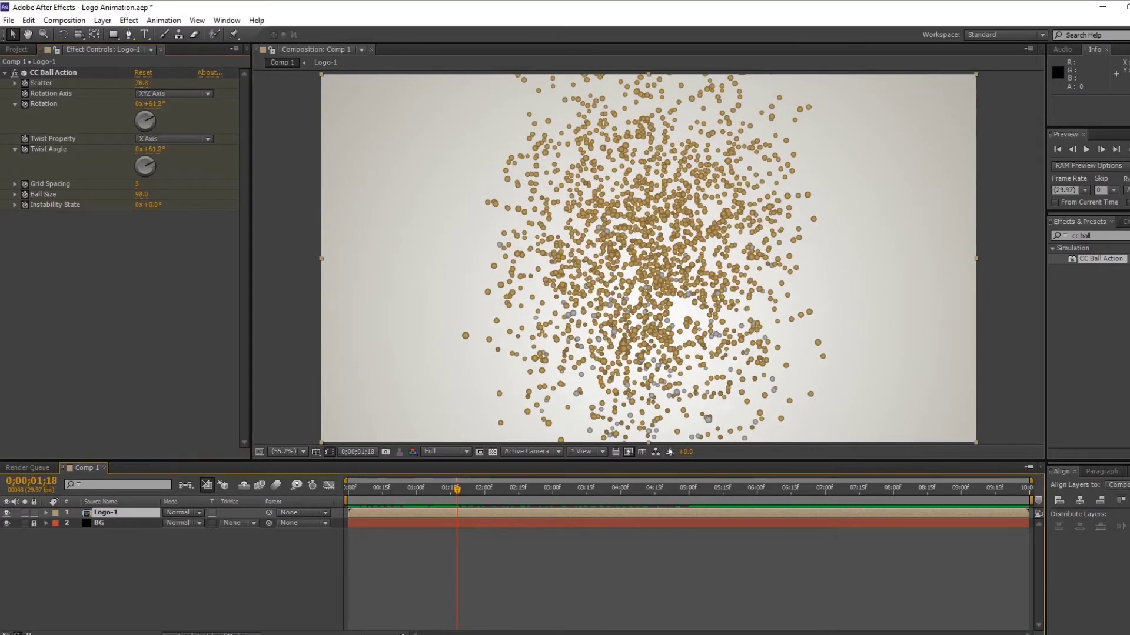
- Apply CC Force Motion Blur from the Effect > Time menu to Logo-1
left_click(1104, 236)
key("BackSpace")
key("BackSpace")
key("BackSpace")
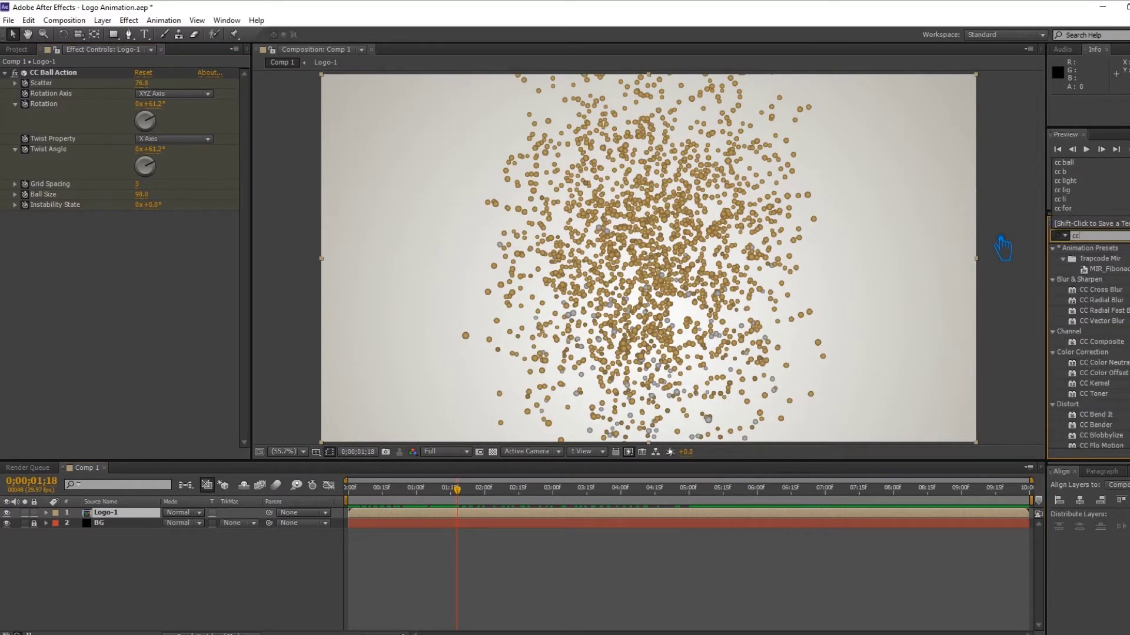
type(" for")
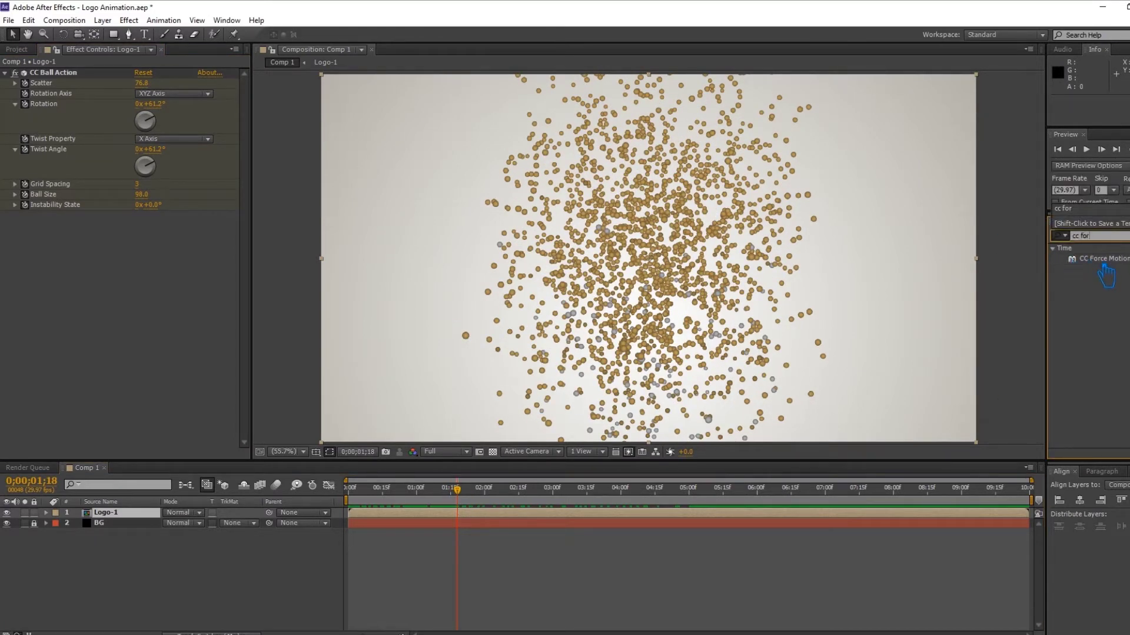
left_click(1116, 260)
left_click_drag(1107, 266, 155, 381)
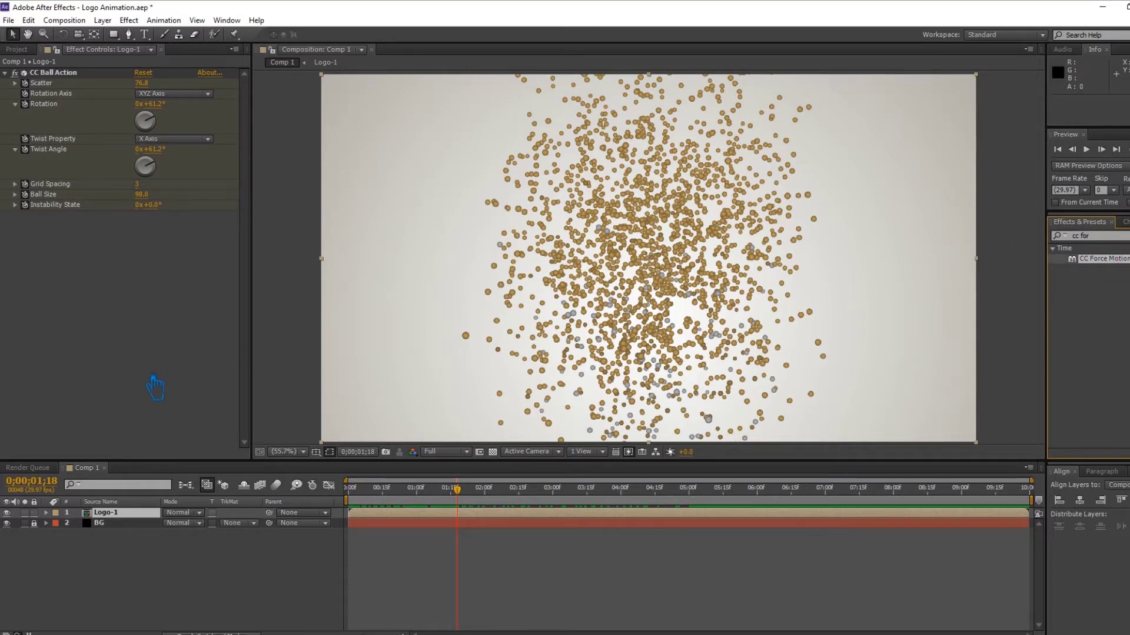
left_click(128, 20)
mouse_move(235, 323)
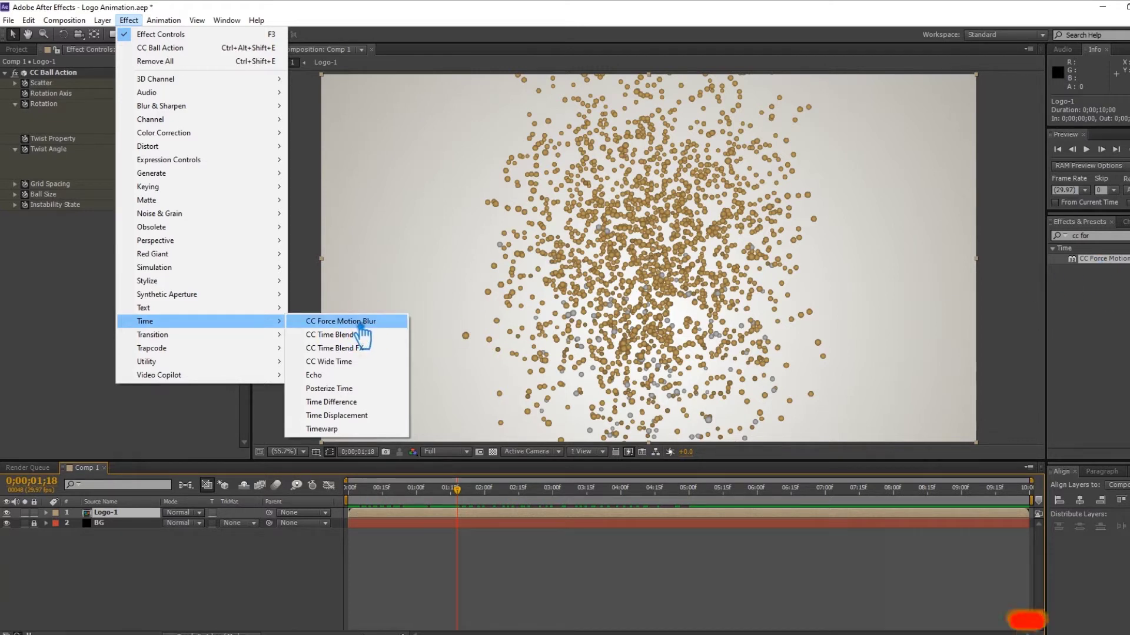
left_click(361, 323)
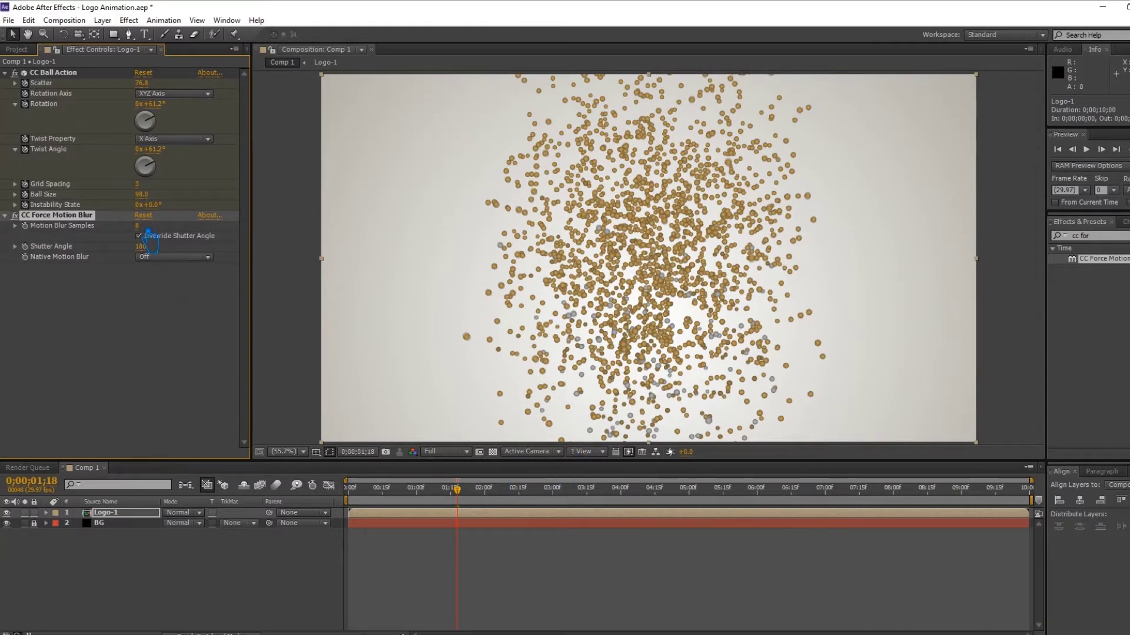
- Set Shutter Angle to 1000 with 8 Motion Blur Samples, previewing the streaks
left_click_drag(151, 234, 183, 228)
key("ctrl+z")
left_click_drag(158, 246, 181, 261)
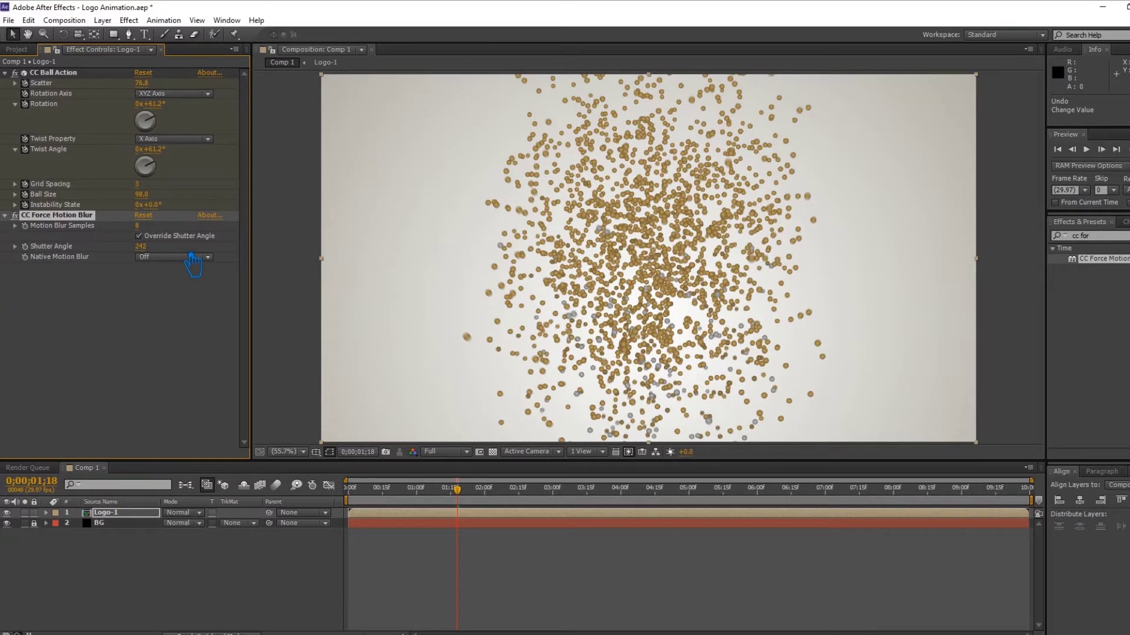
mouse_move(458, 505)
left_mouse_down()
mouse_move(511, 504)
mouse_move(330, 503)
left_mouse_up()
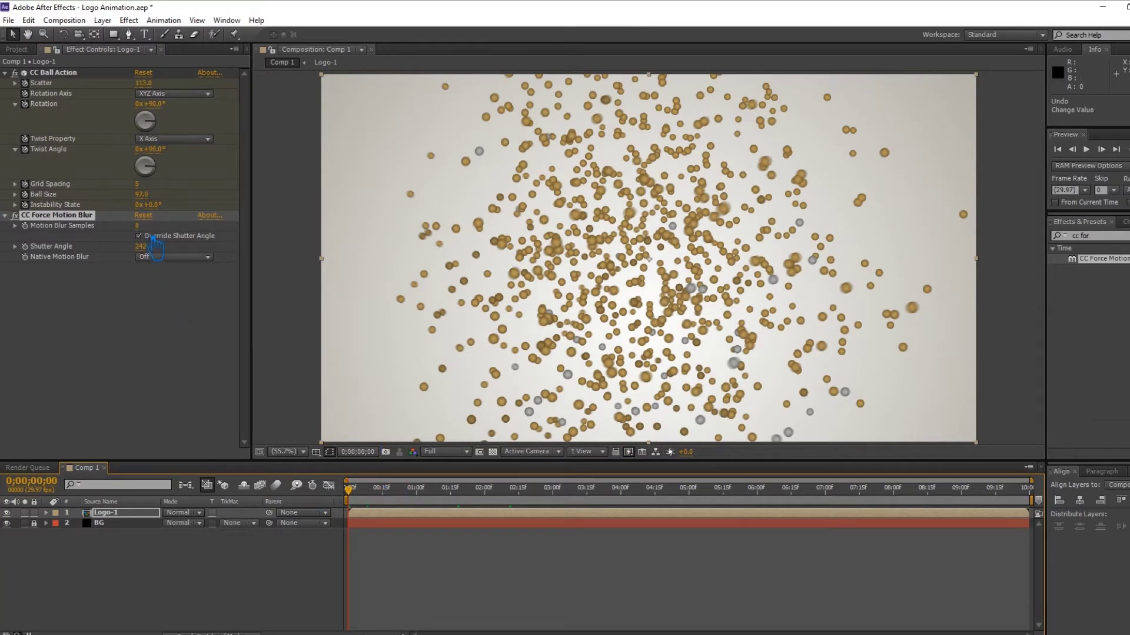
left_click_drag(152, 253, 962, 225)
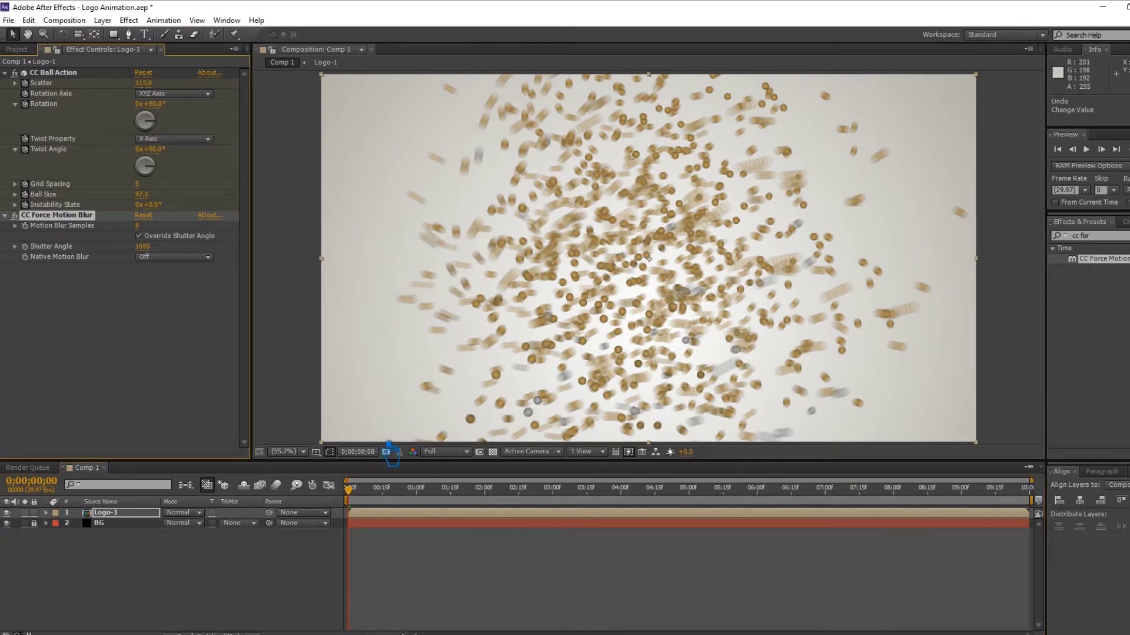
mouse_move(359, 503)
left_mouse_down()
mouse_move(586, 506)
mouse_move(426, 511)
left_mouse_up()
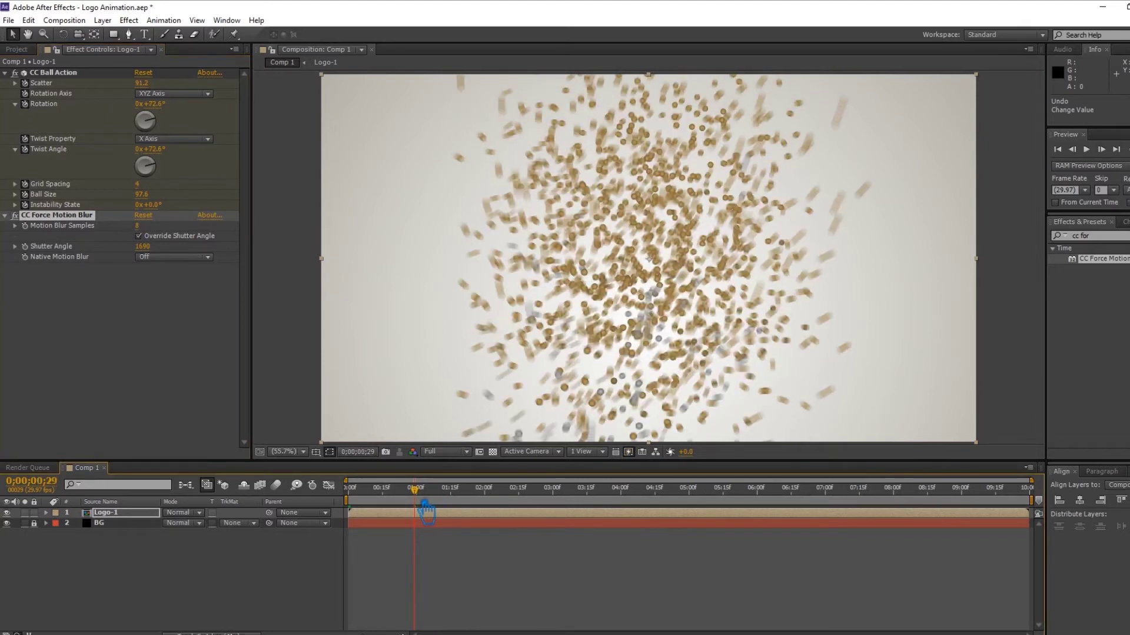
left_click_drag(152, 259, 361, 260)
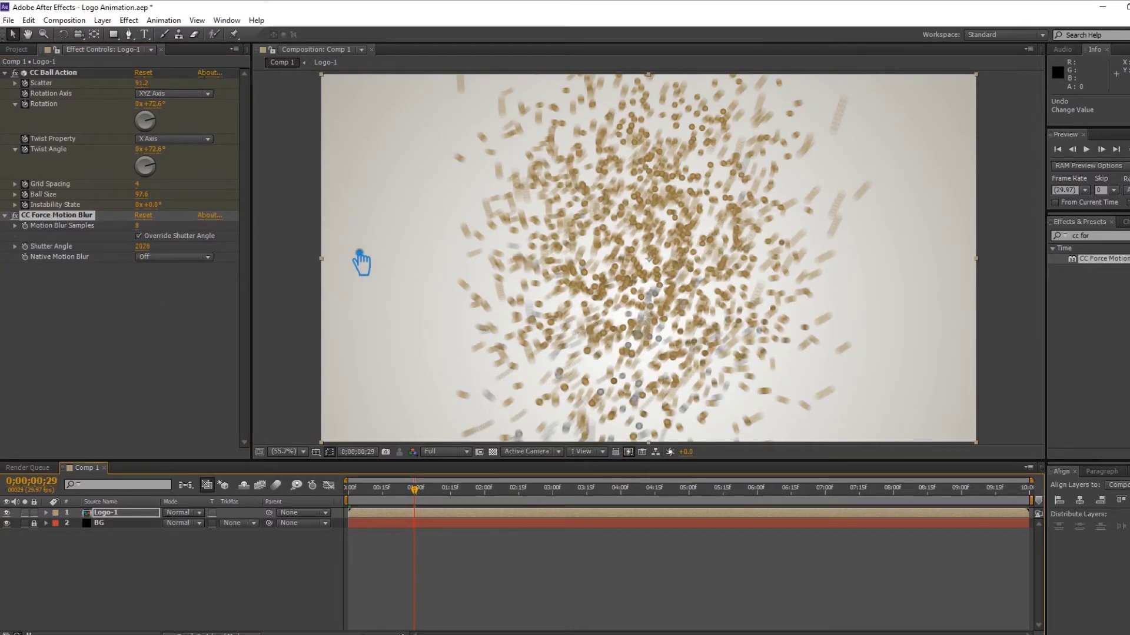
left_click_drag(446, 511, 291, 515)
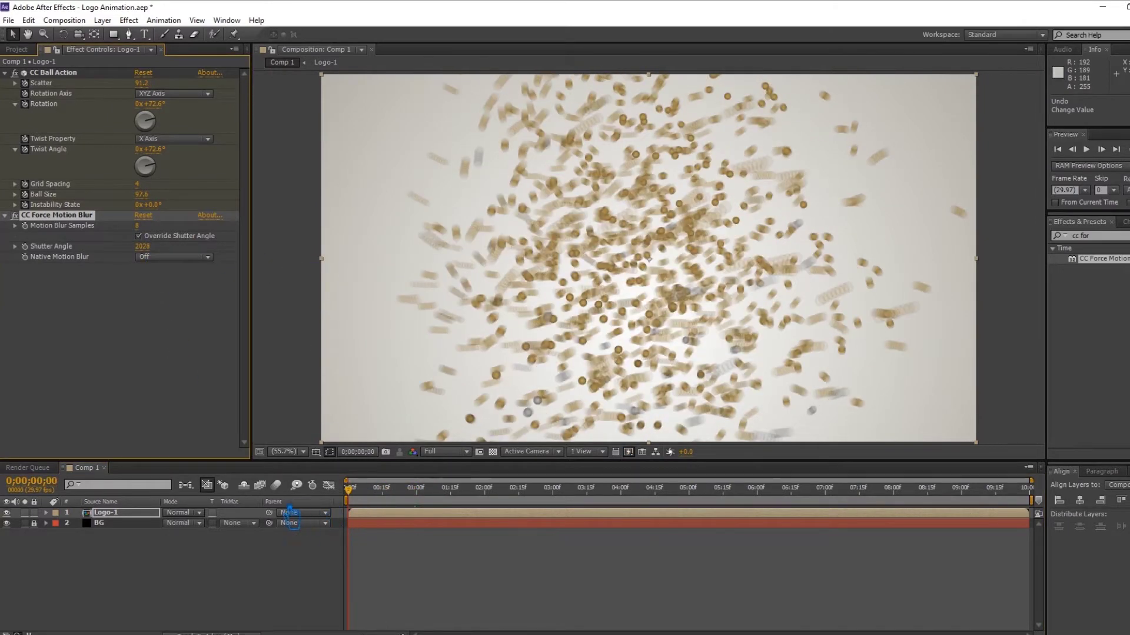
left_click(147, 247)
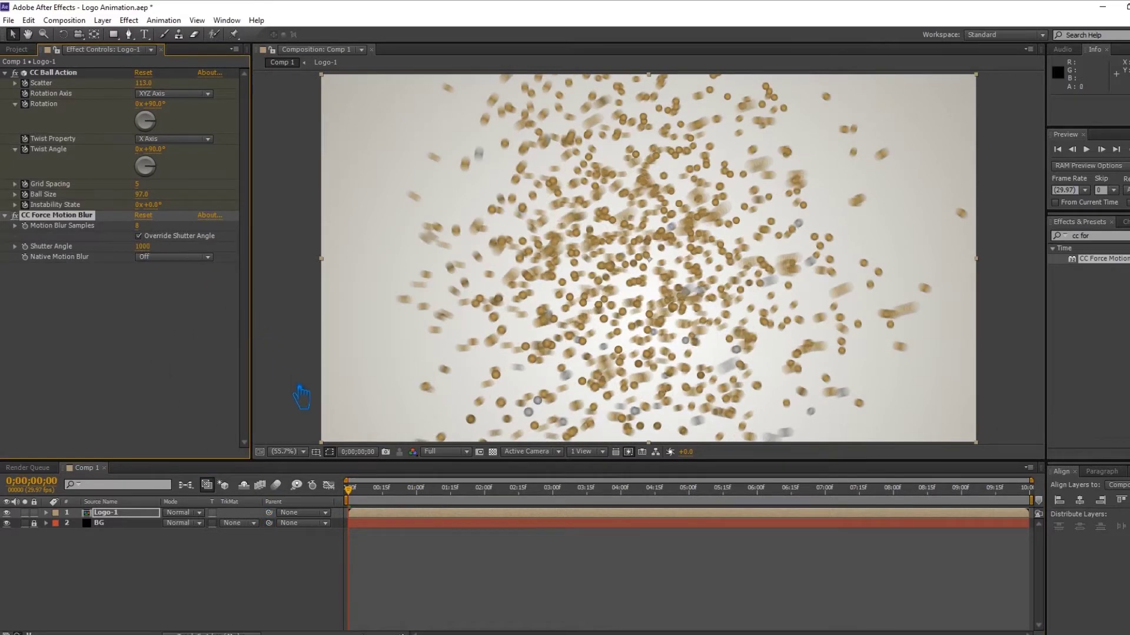
left_click_drag(361, 507, 702, 509)
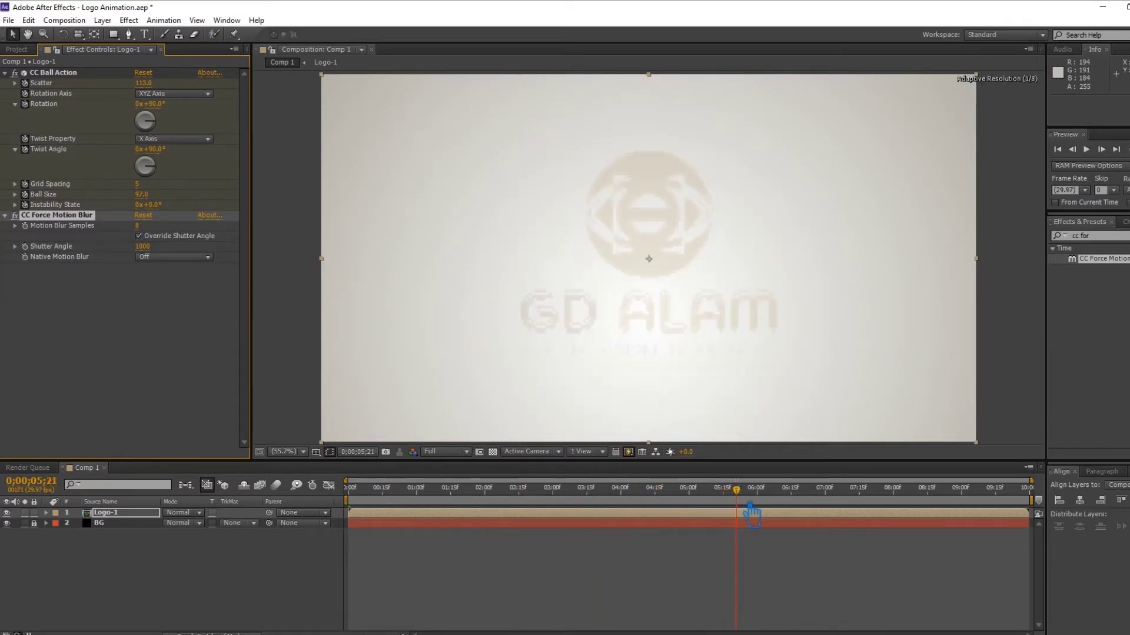
- Split Logo-1 one frame past five seconds and delete the later part
left_click(704, 513)
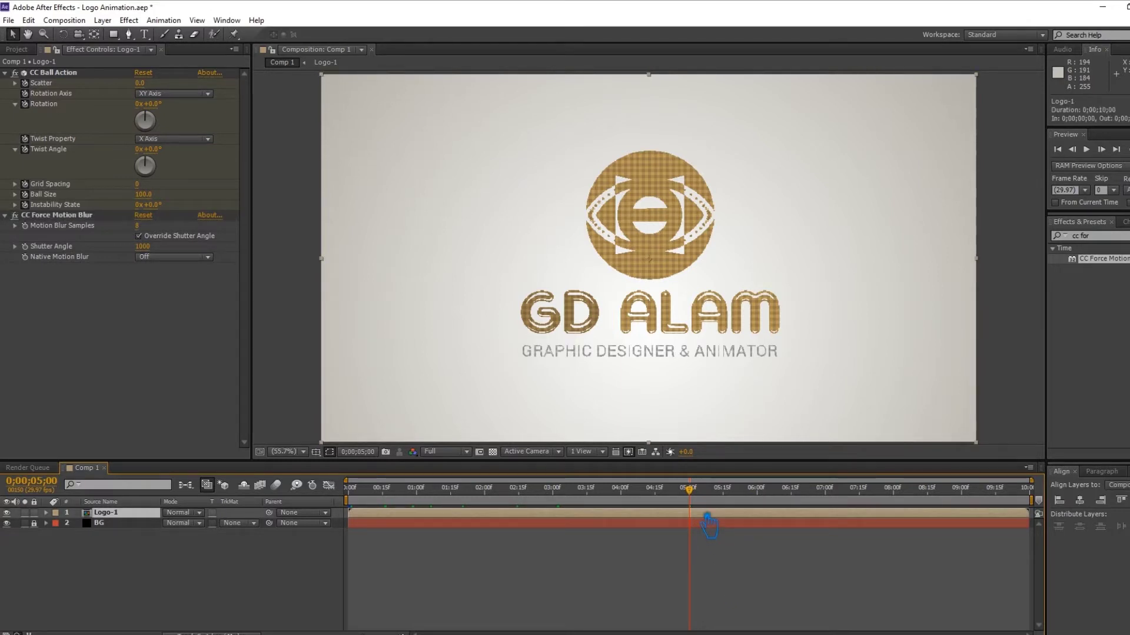
key("ctrl+shift+d")
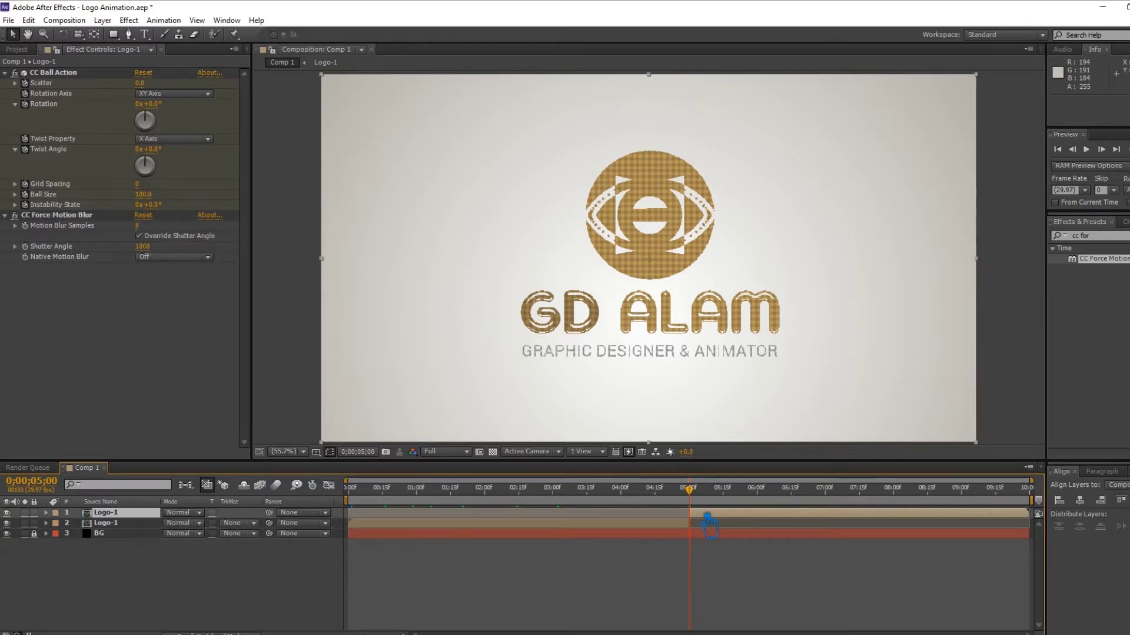
key("ctrl+z")
left_click_drag(690, 493, 703, 493)
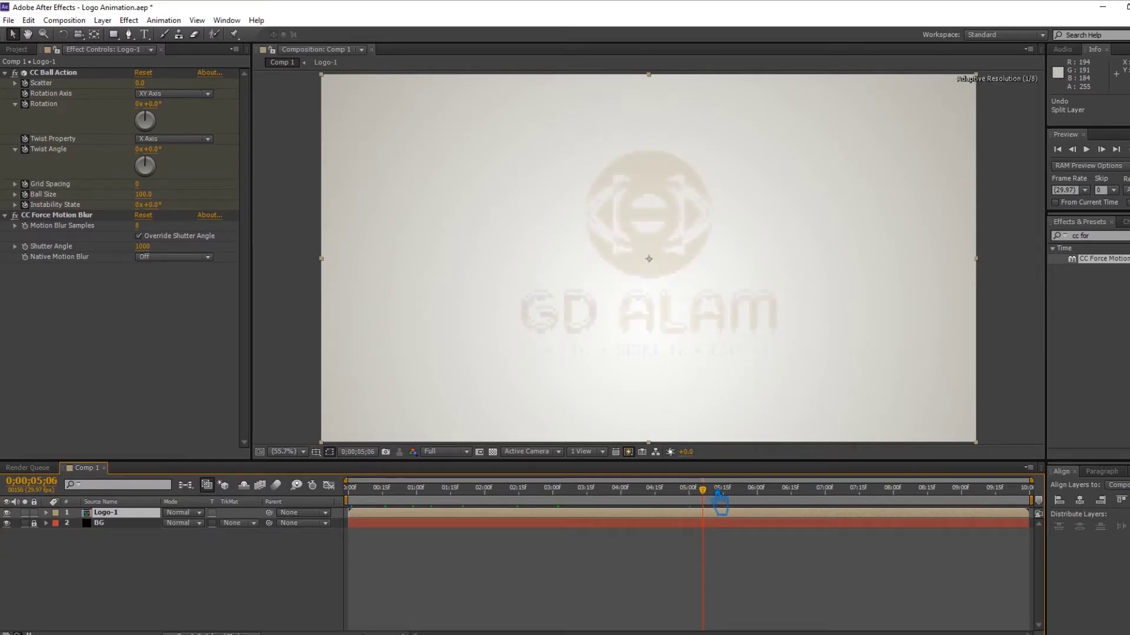
key("Page_Down")
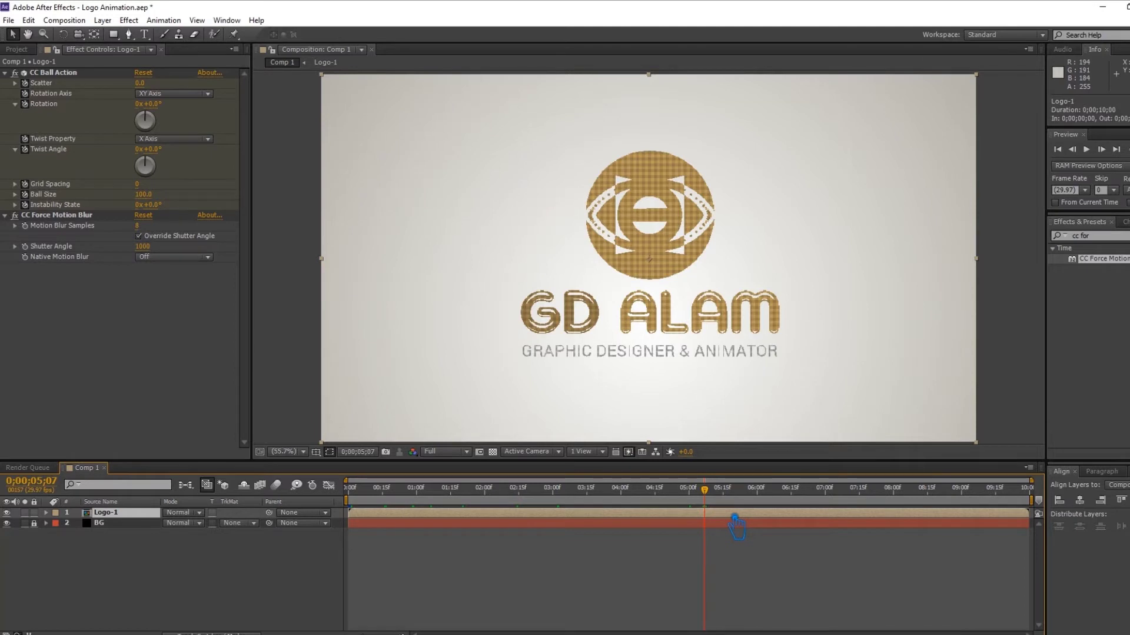
key("ctrl+shift+d")
key("Delete")
mouse_move(709, 488)
left_mouse_down()
mouse_move(659, 492)
mouse_move(707, 492)
left_mouse_up()
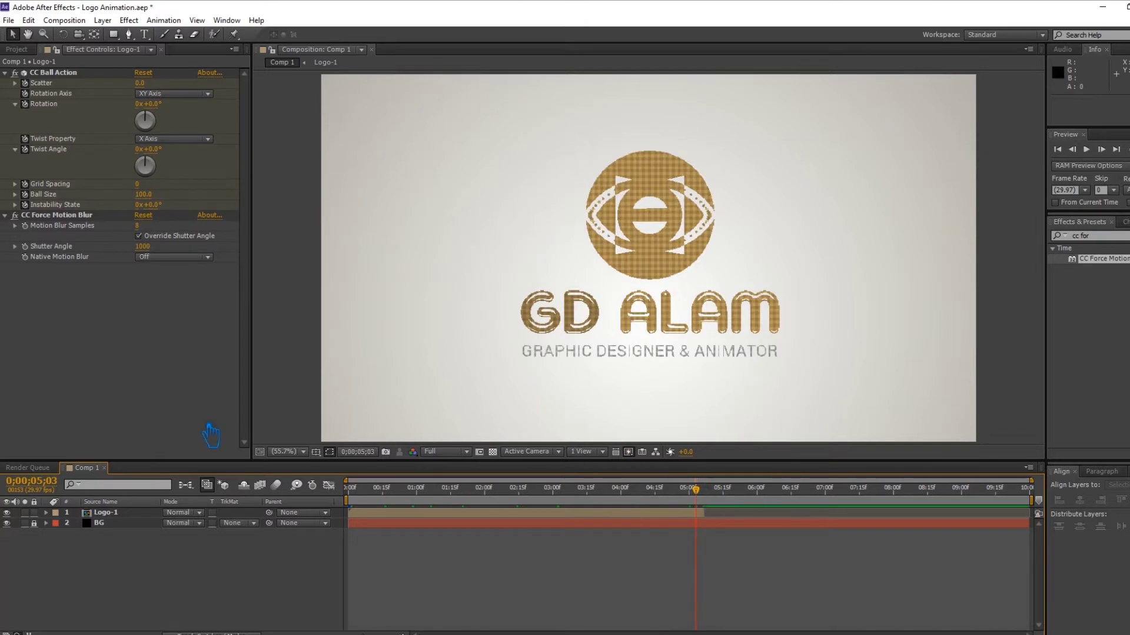
left_click(16, 49)
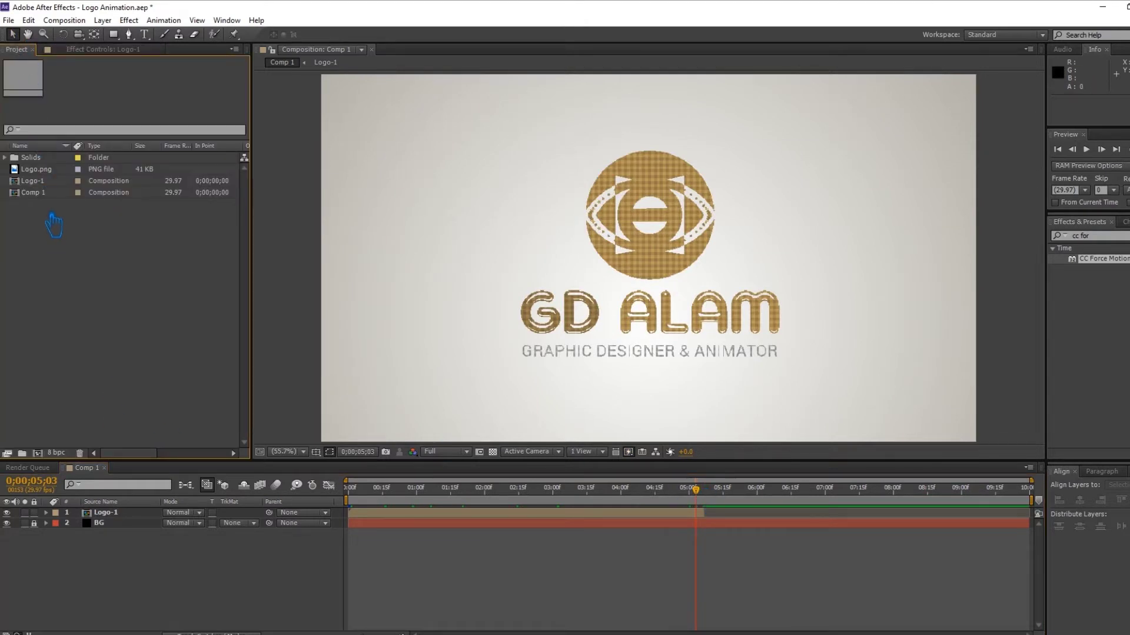
- Add a second Logo-1 layer to Comp 1 starting at 0;00;05;00, above BG
left_click(44, 181)
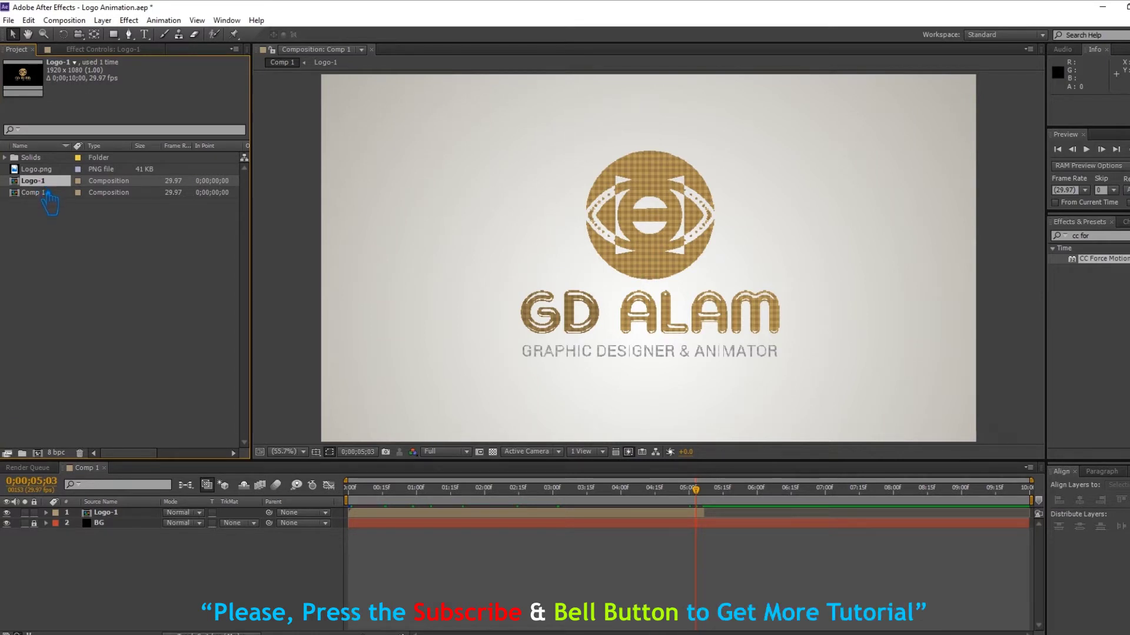
left_click_drag(47, 194, 553, 508)
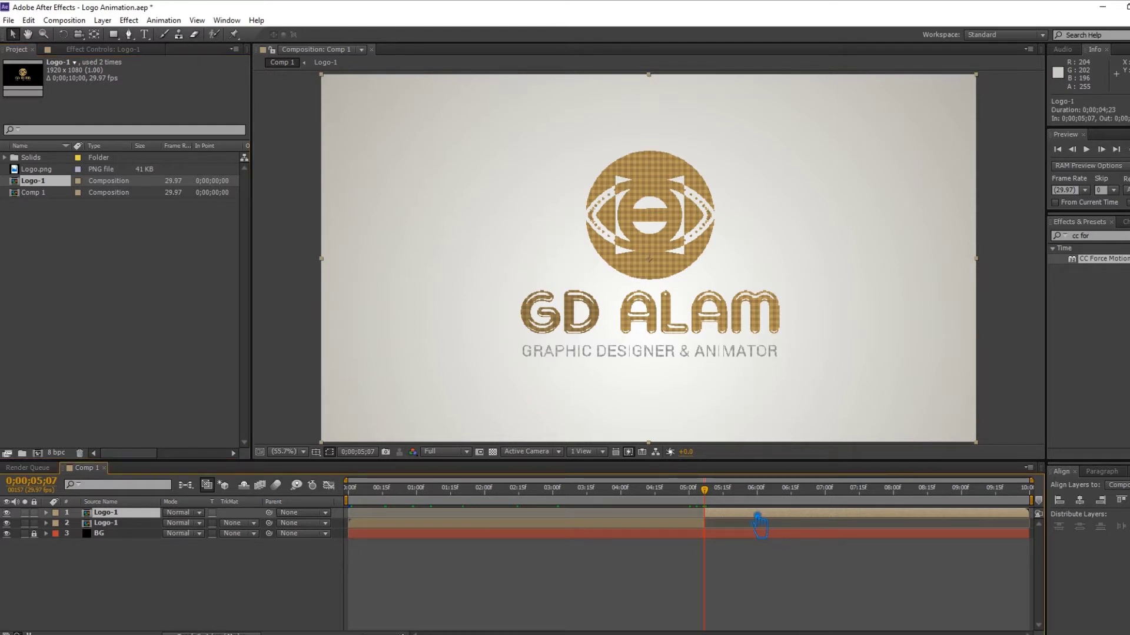
left_click_drag(719, 505, 703, 507)
left_click_drag(701, 524, 699, 523)
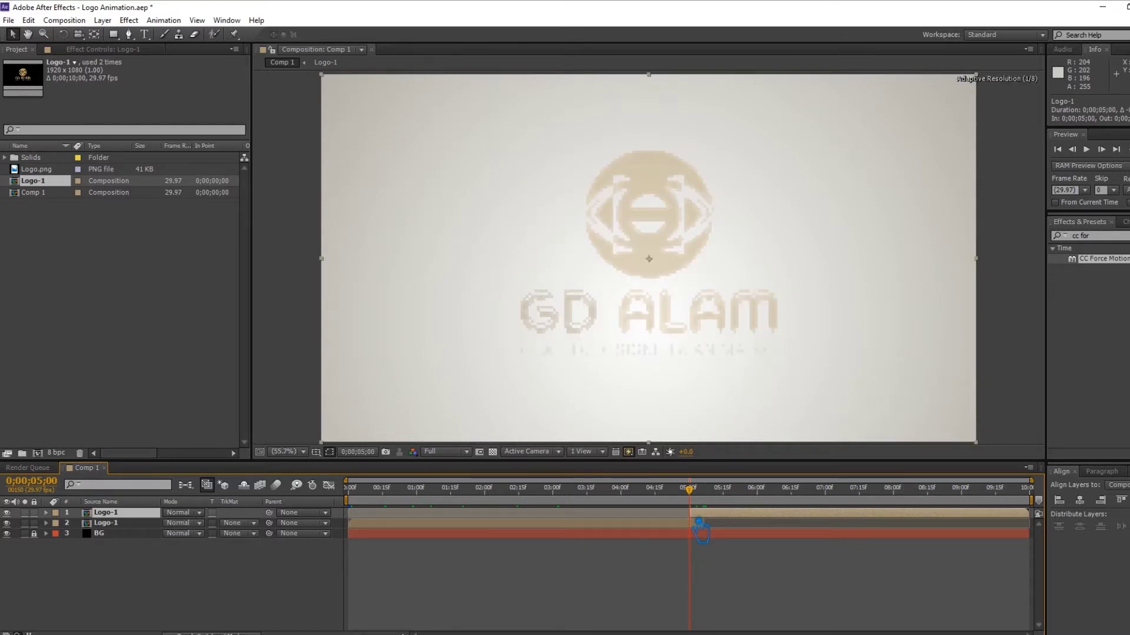
left_click_drag(120, 524, 123, 546)
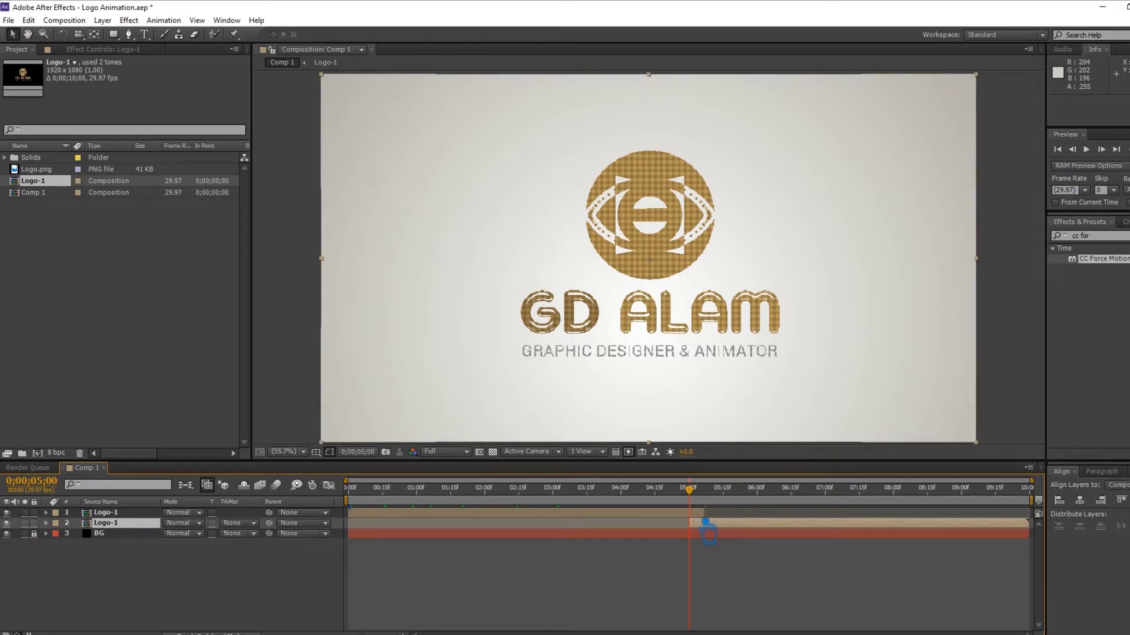
- Select the lower Logo-1 layer and show its Effect Controls
left_click(705, 520)
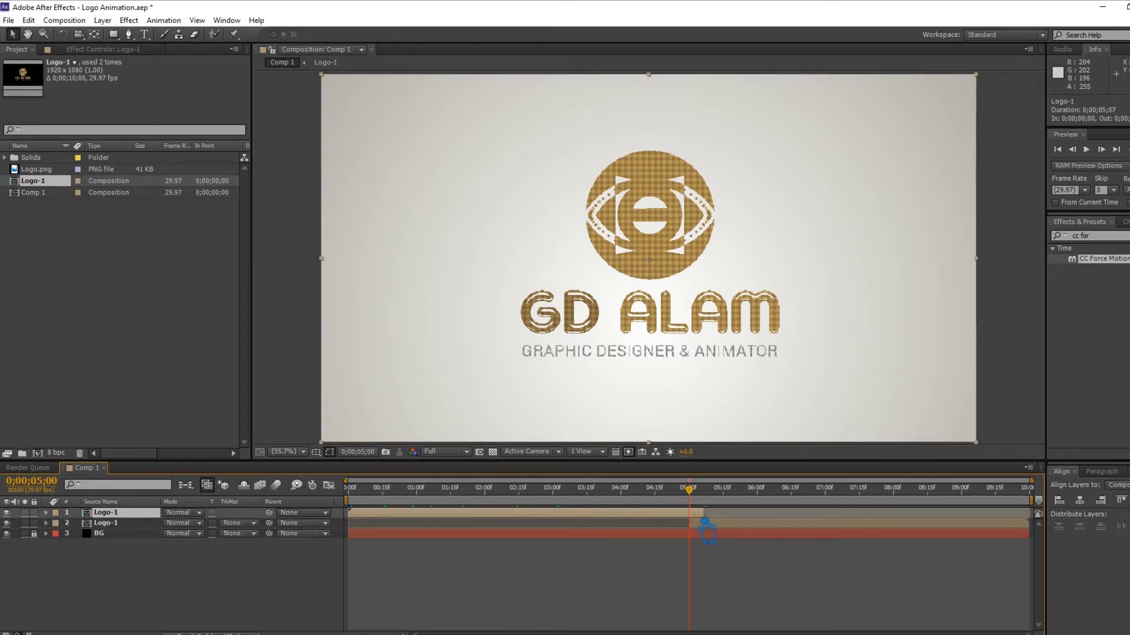
left_click(734, 523)
left_click(104, 51)
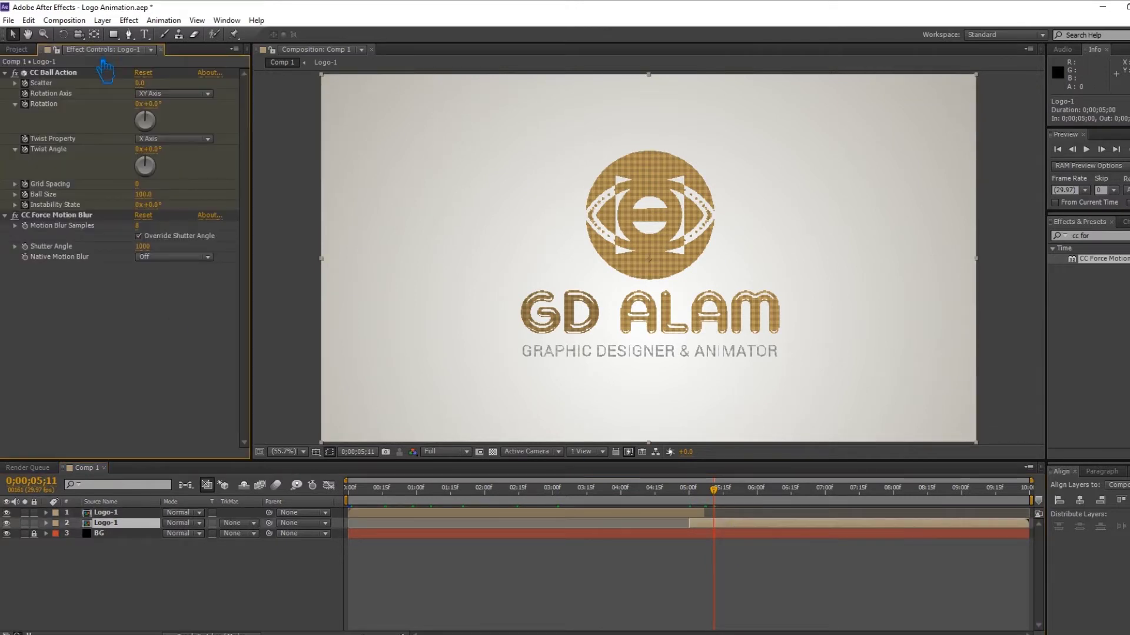
- Delete CC Ball Action and CC Force Motion Blur from the lower Logo-1 layer
left_click(70, 78)
key("Delete")
left_click(59, 73)
key("Delete")
left_click(578, 615)
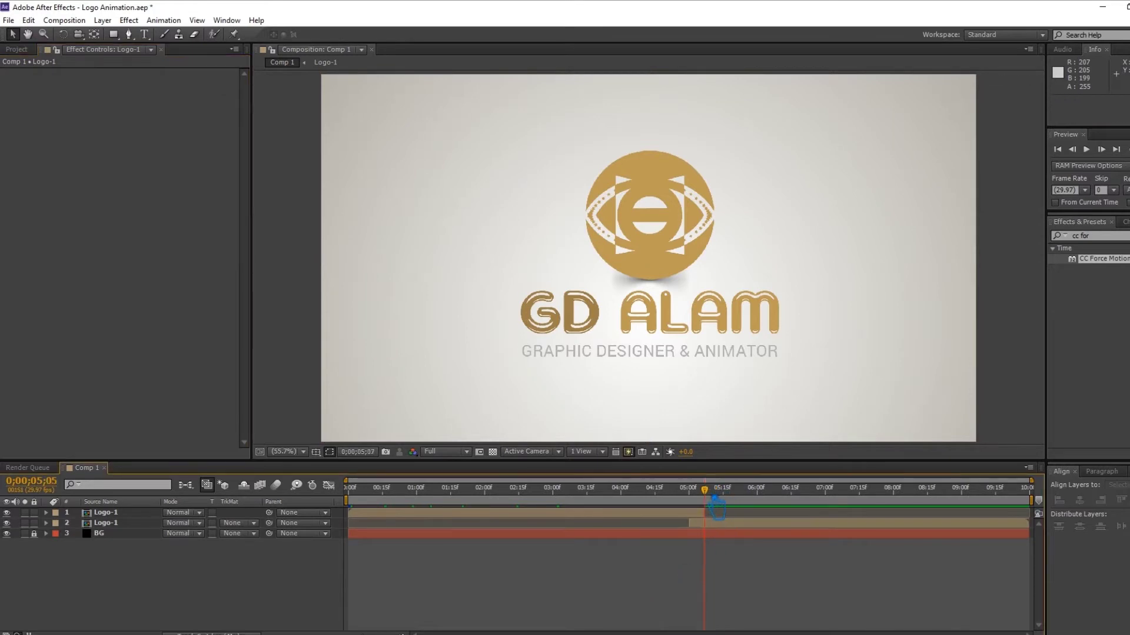
- Add a 100% Opacity keyframe at 5:00 on the top Logo-1 layer
left_click_drag(715, 497, 706, 500)
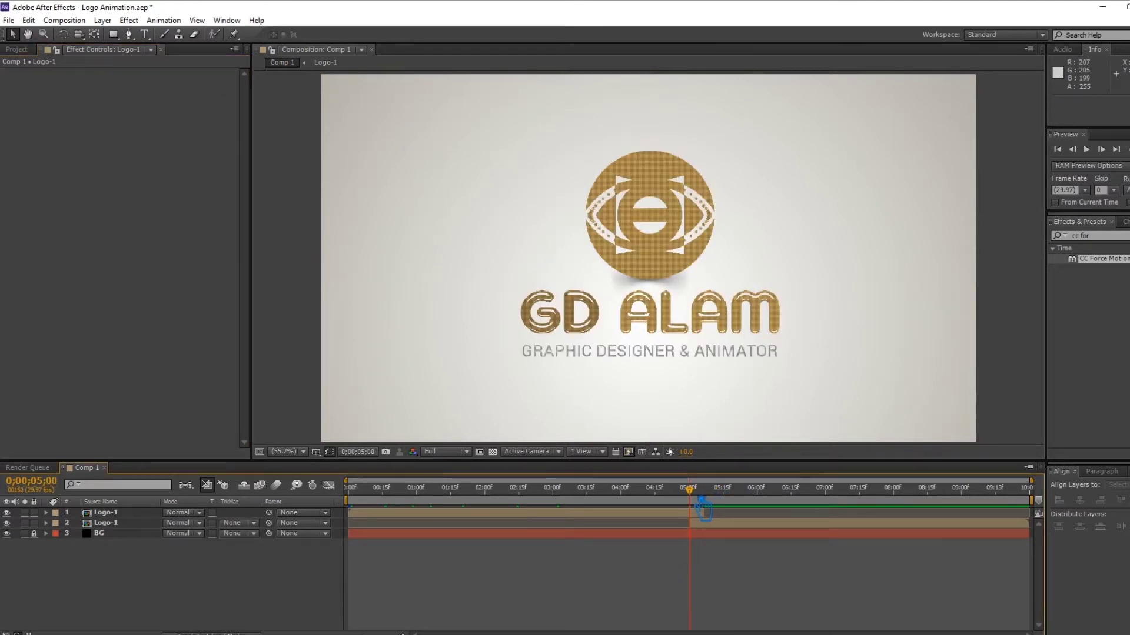
left_click(105, 513)
left_click(45, 512)
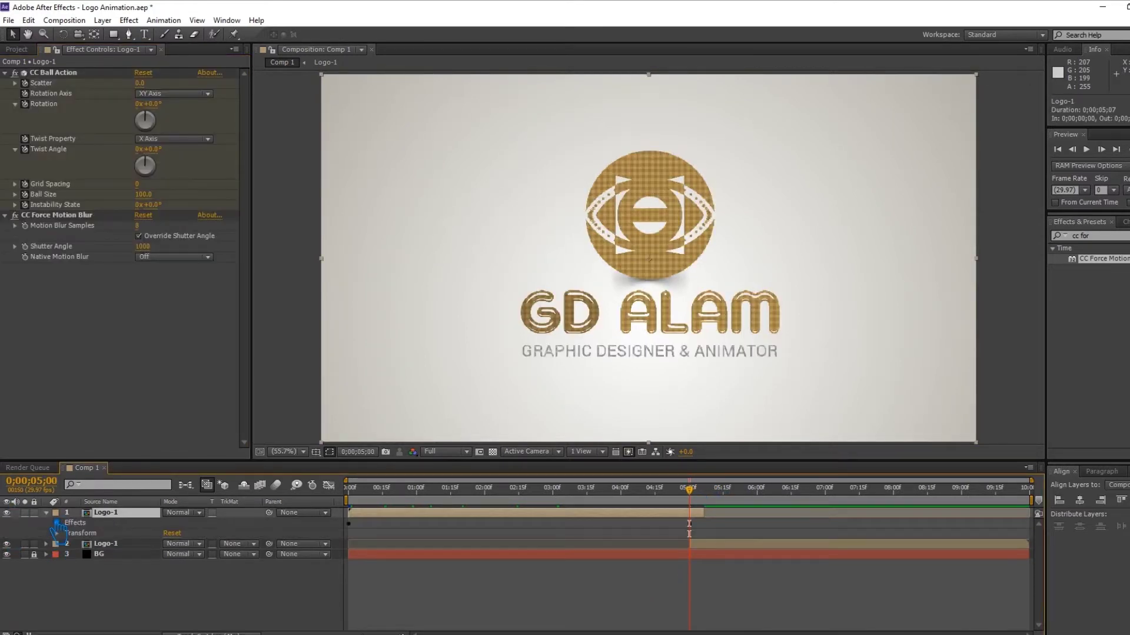
left_click(57, 534)
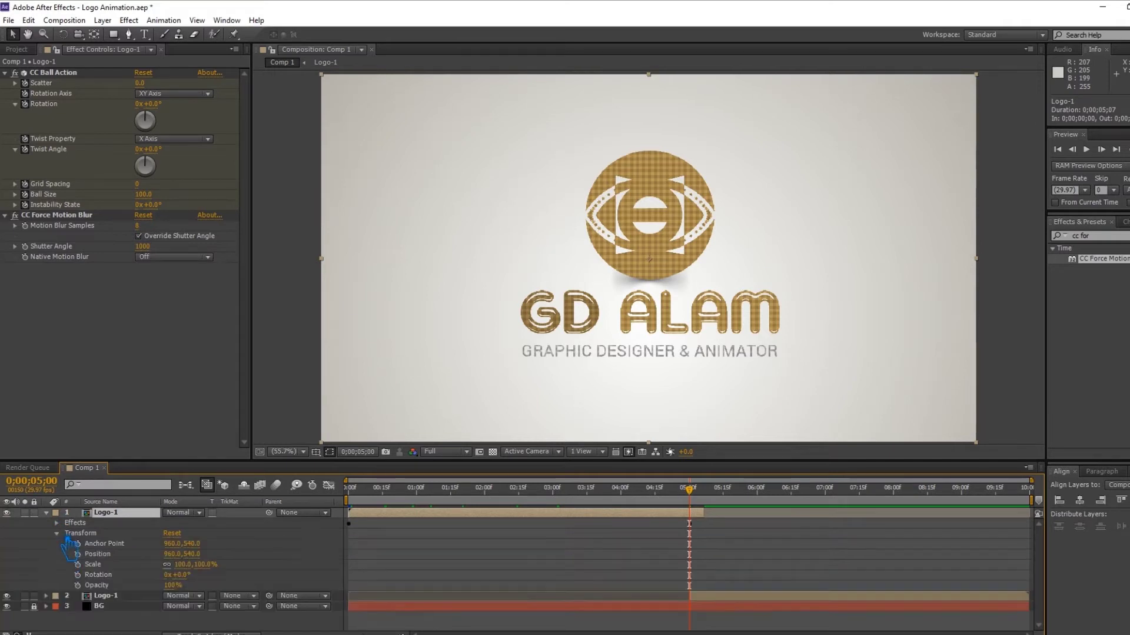
left_click(77, 585)
left_click_drag(709, 503, 721, 505)
- Set the top Logo-1 layer's Opacity to 0% at 5:06
key("semicolon")
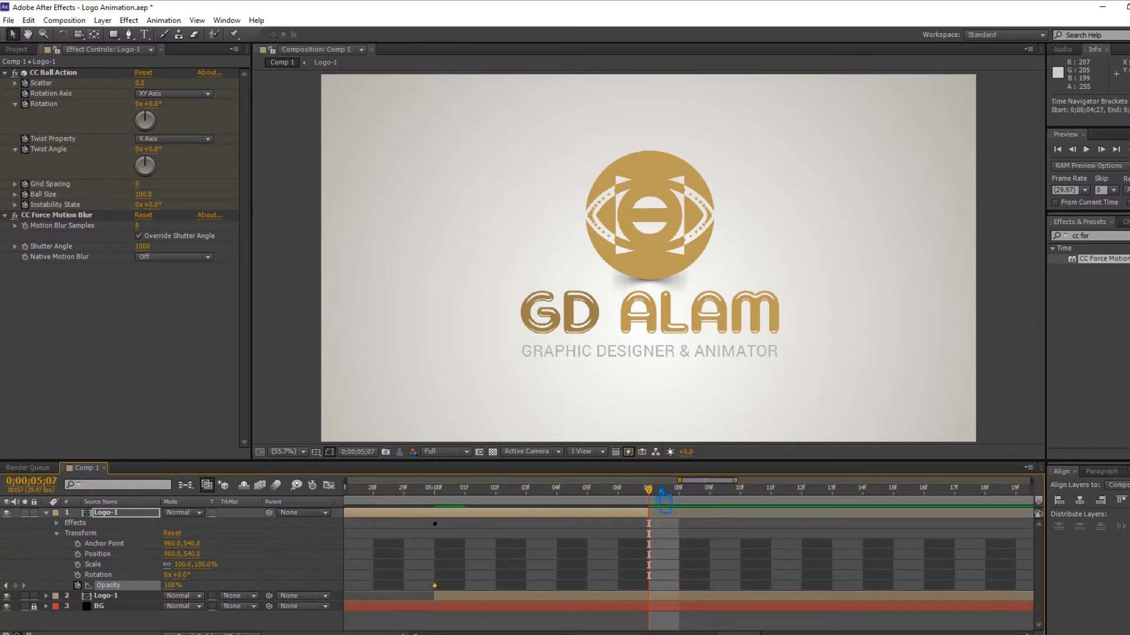
key("Page_Up")
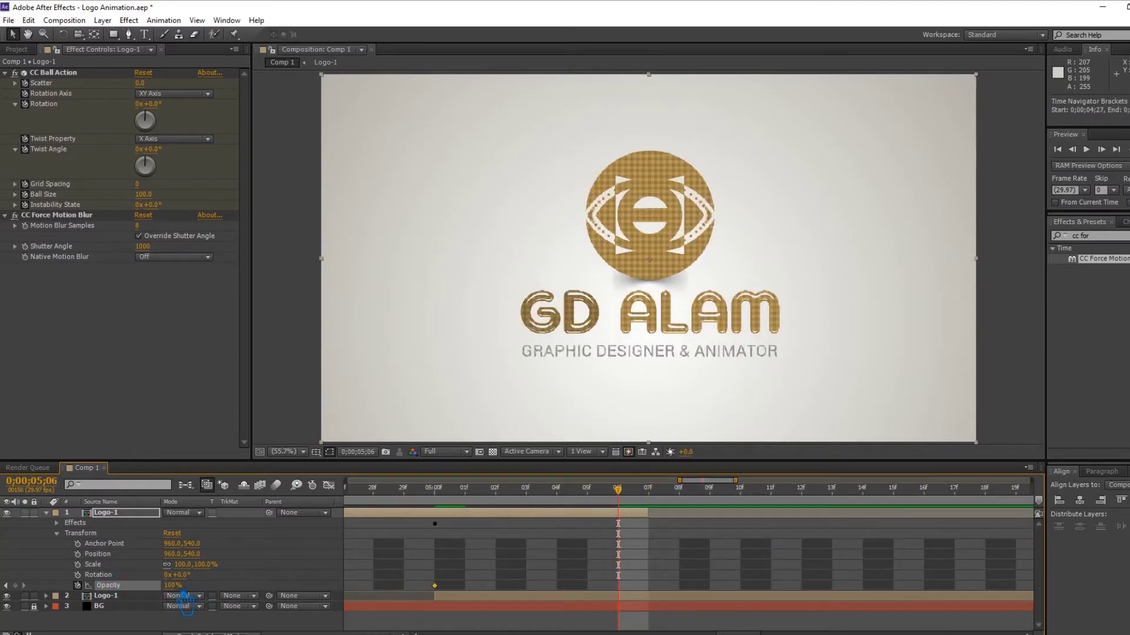
left_click_drag(186, 603, 24, 601)
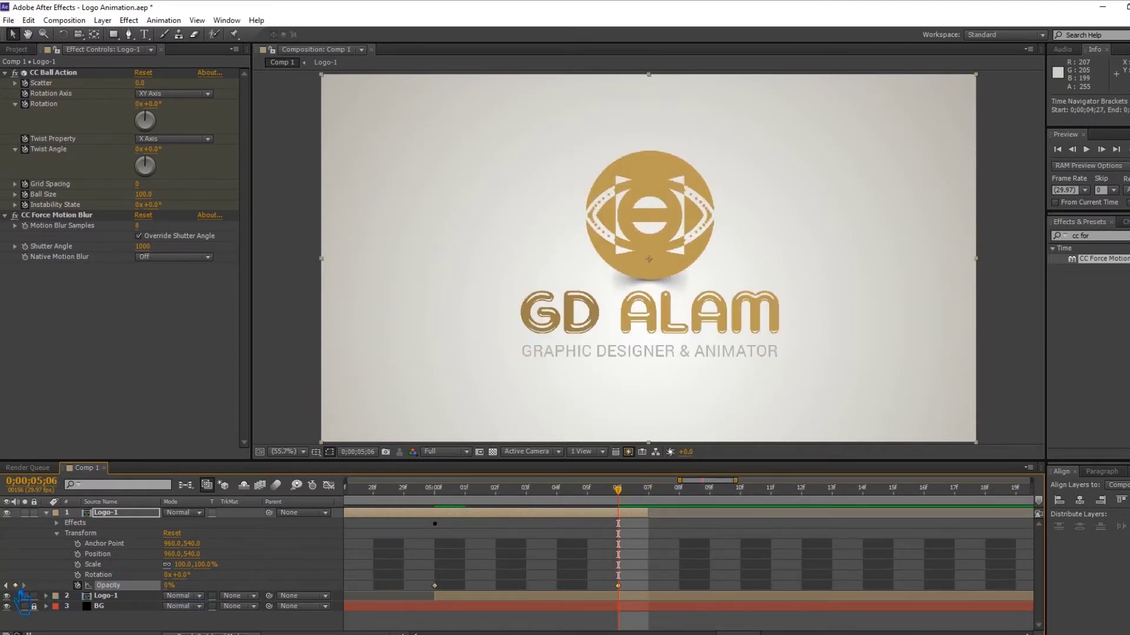
- Apply Easy Ease to both Opacity keyframes
right_click(446, 591)
mouse_move(500, 576)
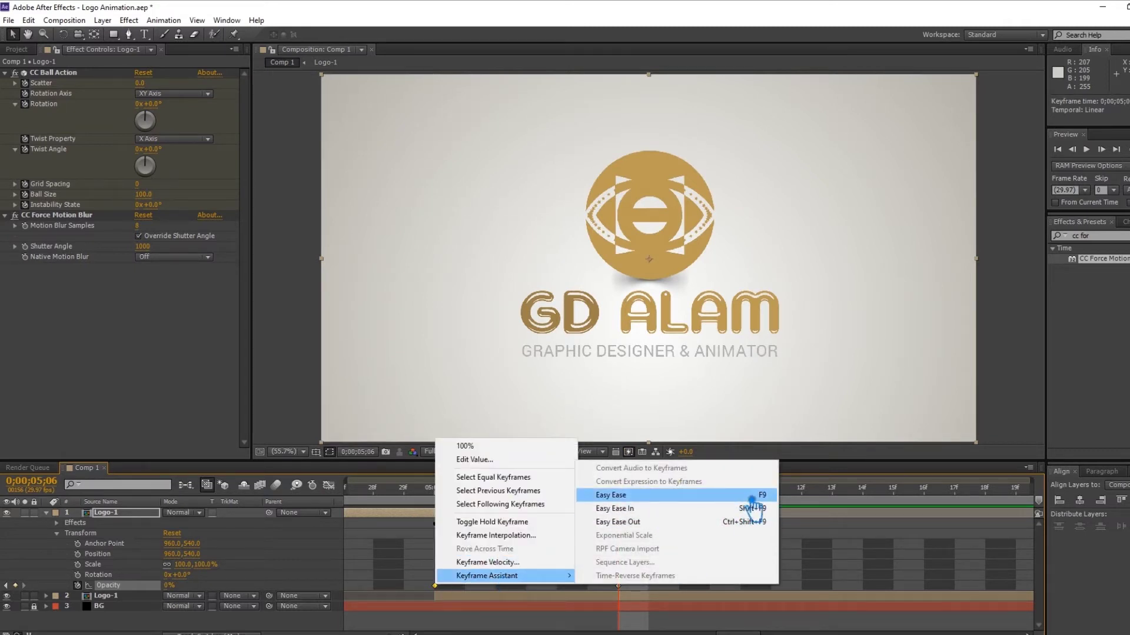
left_click(706, 509)
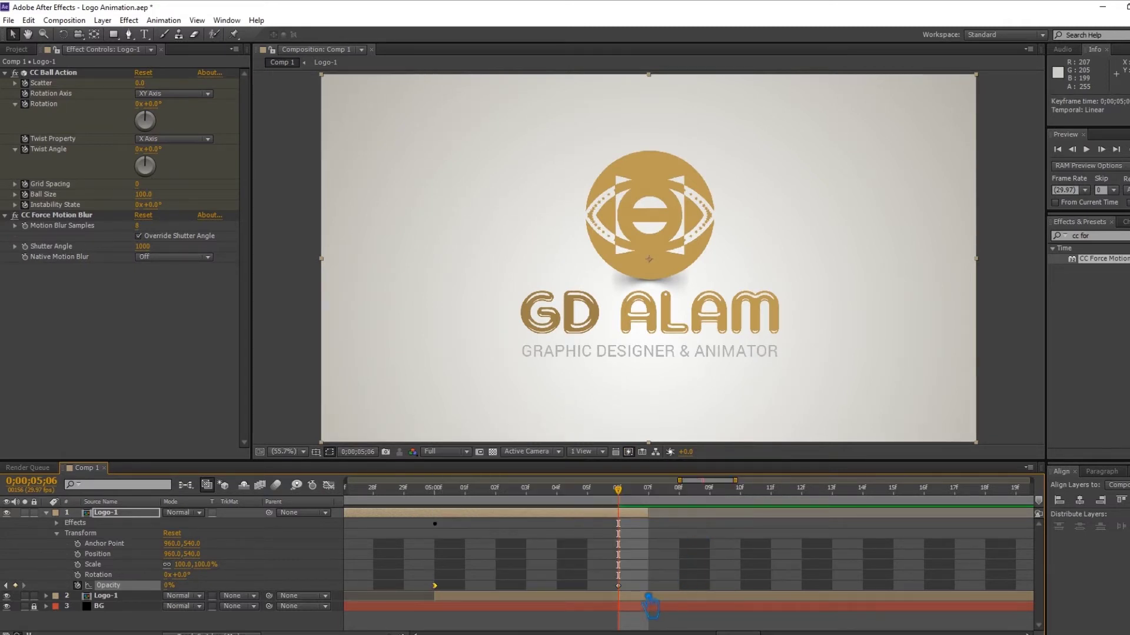
left_click_drag(649, 598, 607, 587)
right_click(633, 587)
mouse_move(661, 575)
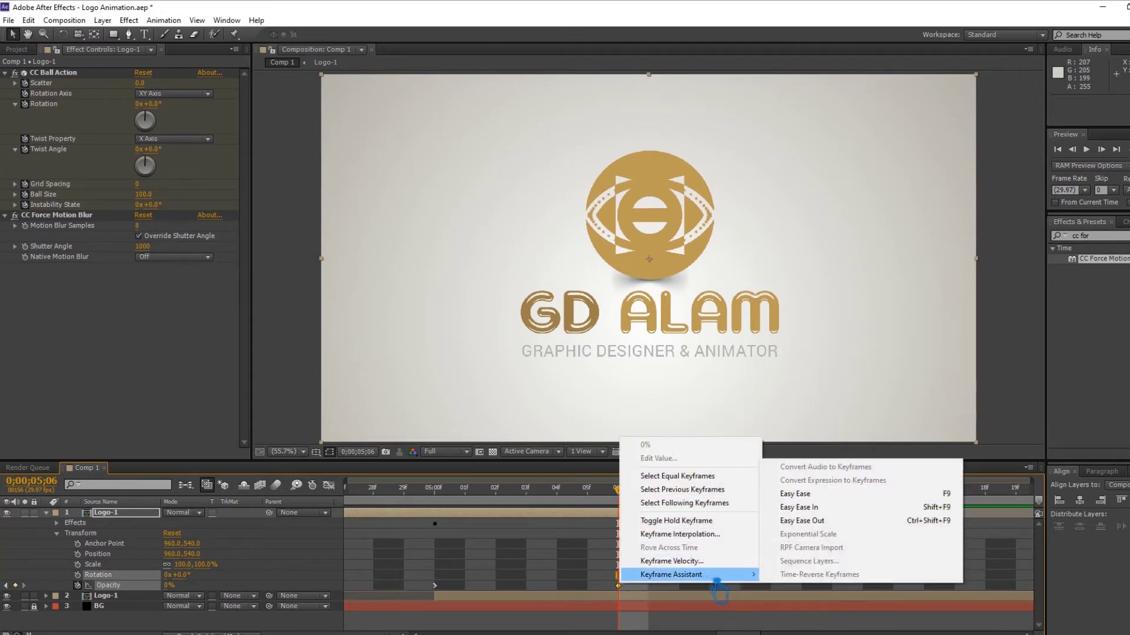
left_click(789, 522)
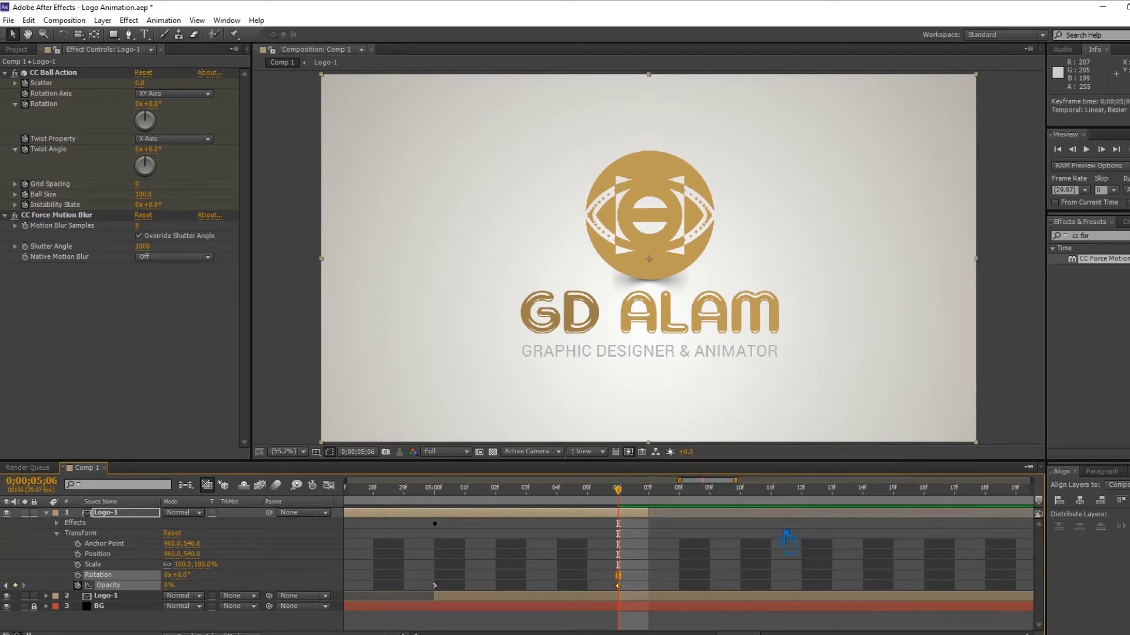
- Move the 100% Opacity keyframe to 5:02 in the Graph Editor
left_click(332, 487)
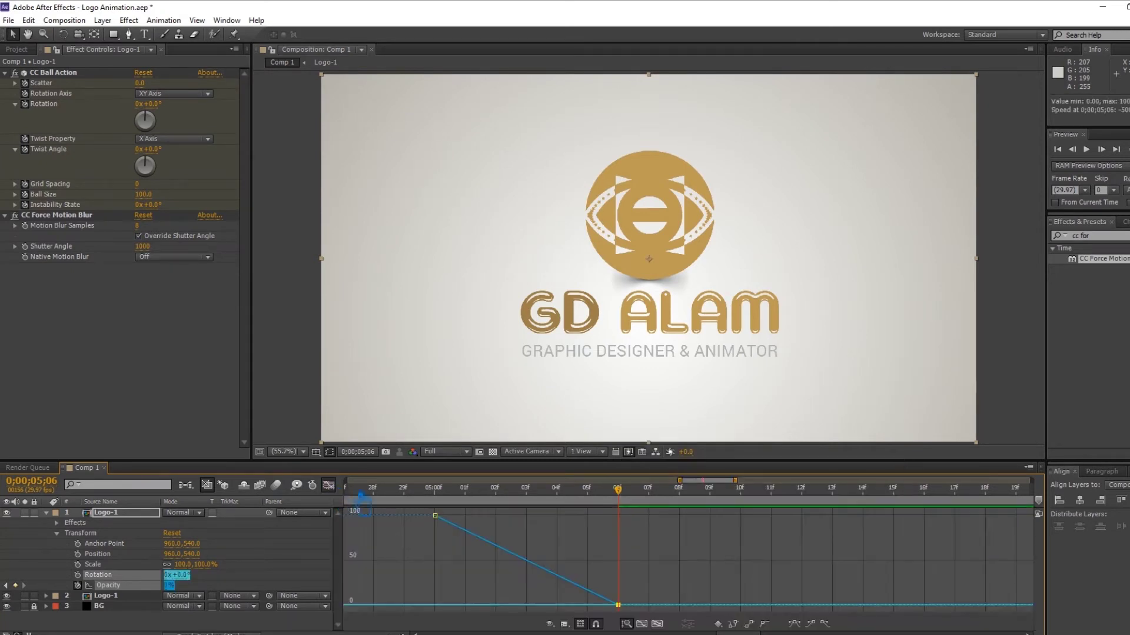
left_click(446, 520)
left_click_drag(447, 523, 508, 523)
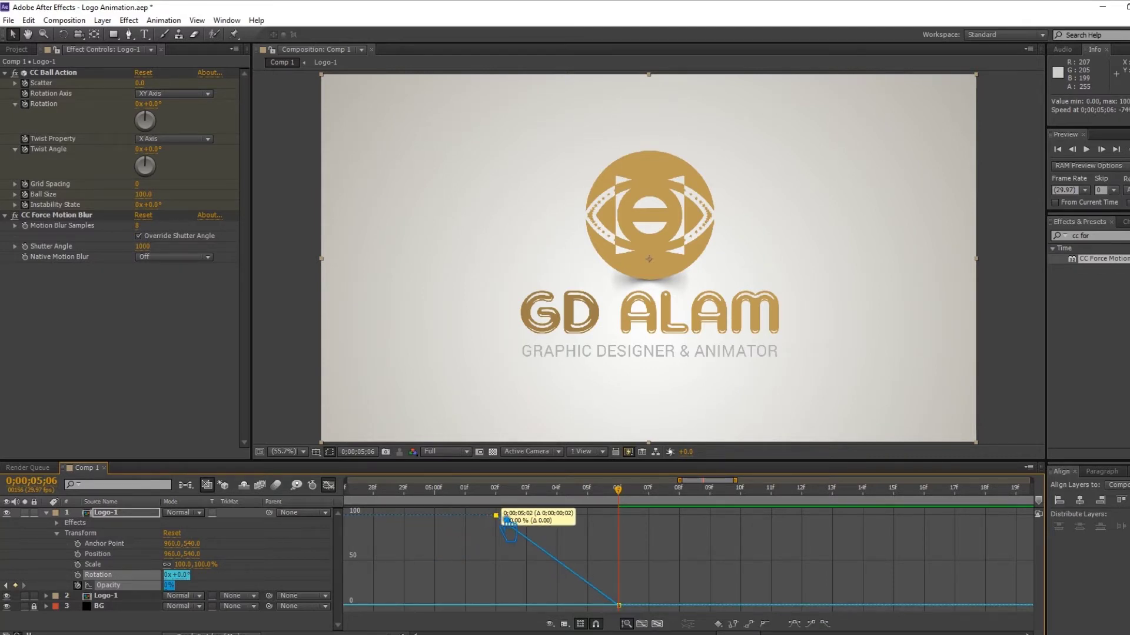
left_click_drag(508, 522, 507, 522)
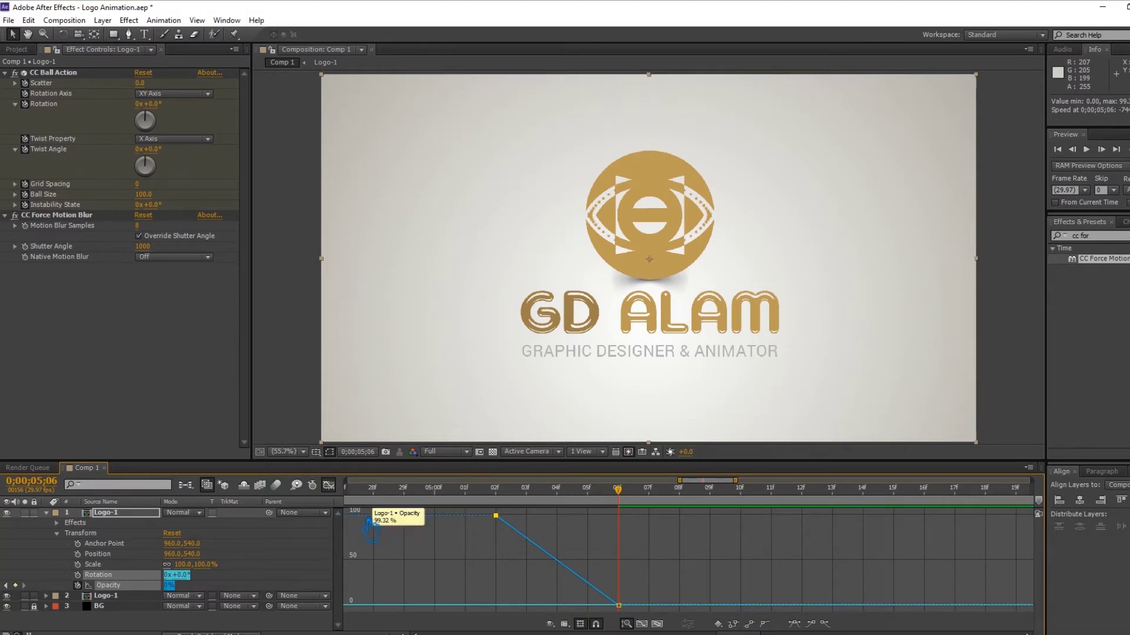
key("shift+F3")
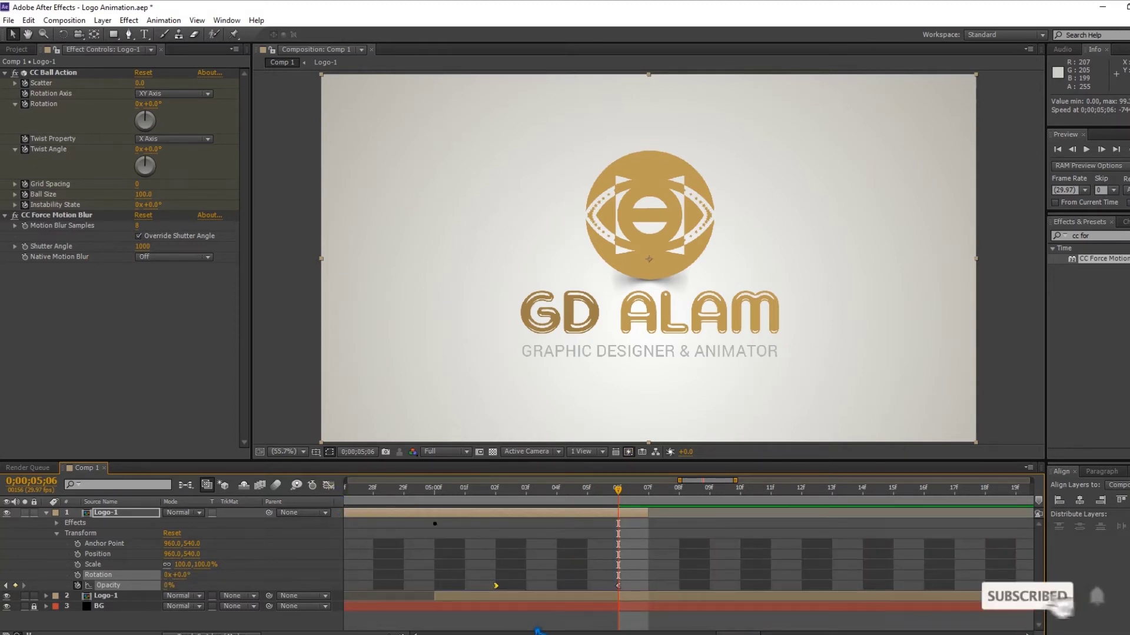
- Save the project, zoom the timeline out to the full comp, and RAM-preview from the start
key("u")
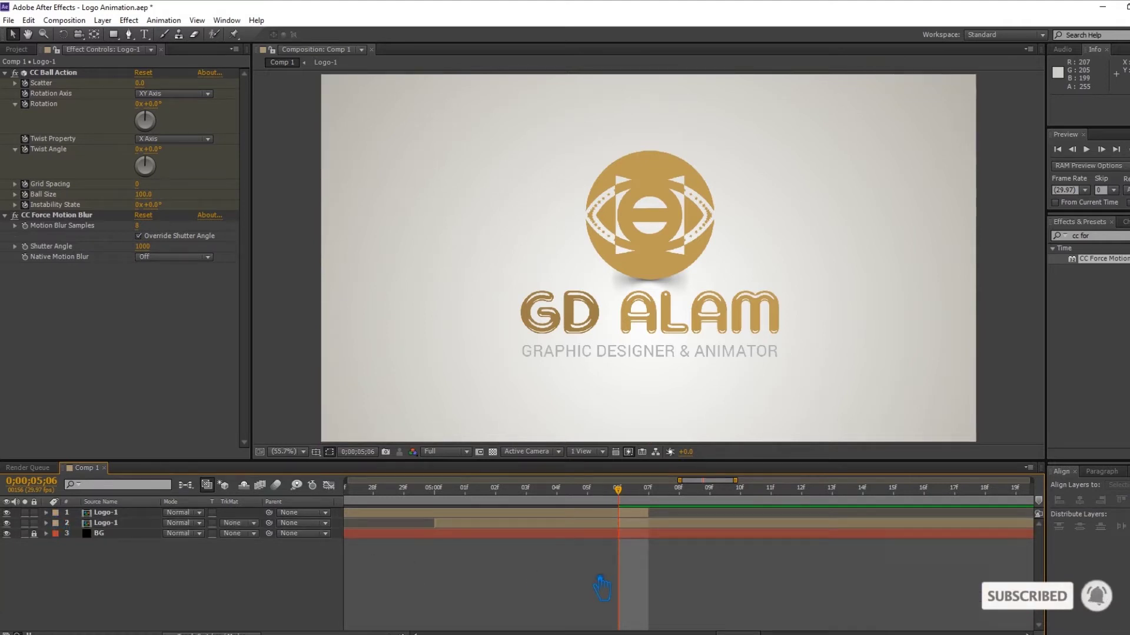
key("ctrl+s")
key("minus")
key("minus")
key("minus")
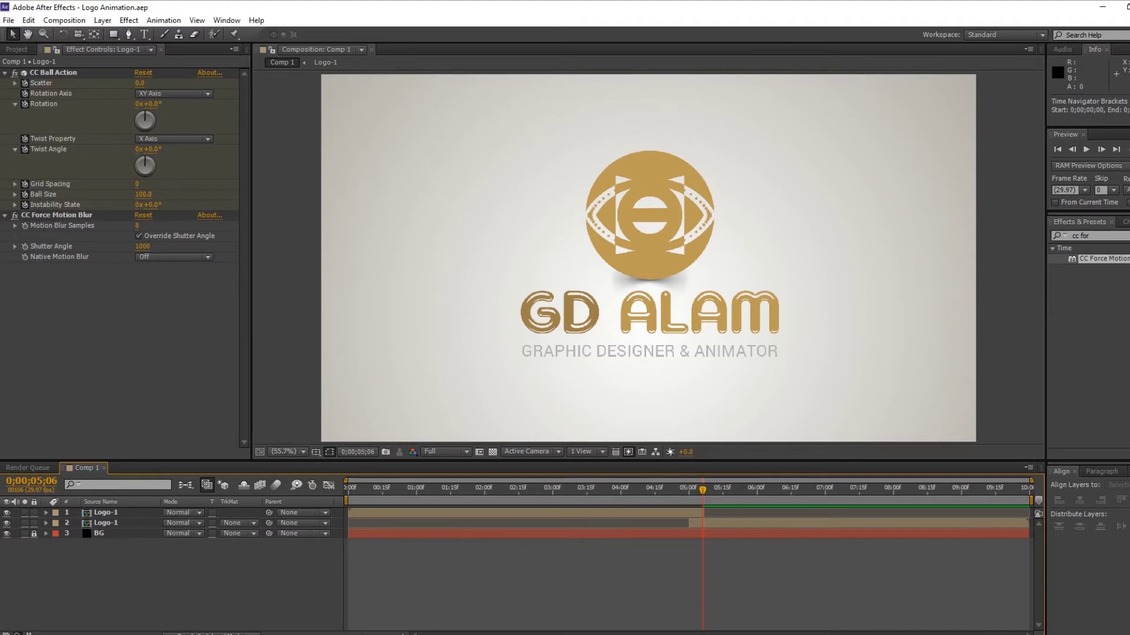
key("KP_0")
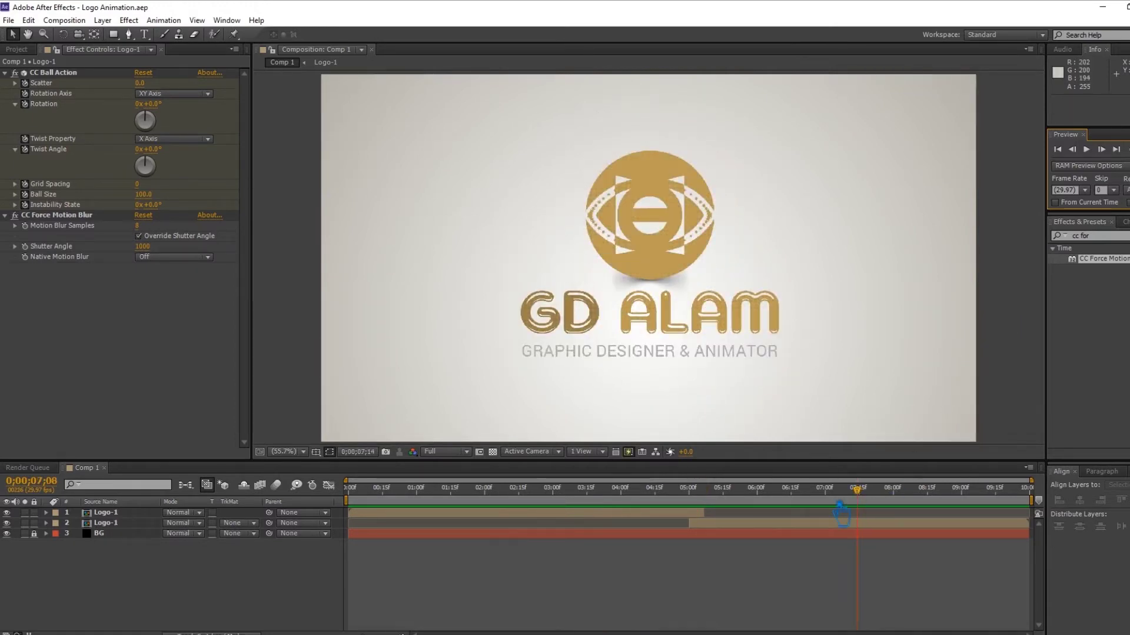
- Extend the top Logo-1 layer's out-point to the right, with its Opacity keyframes shown
left_click_drag(721, 523, 673, 529)
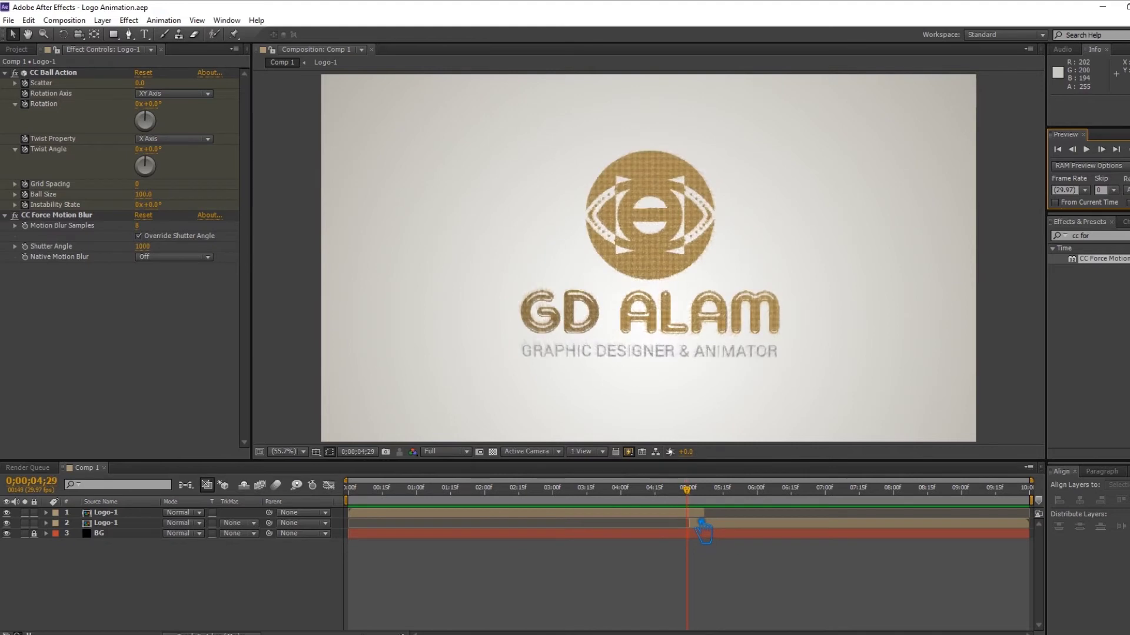
left_click(703, 516)
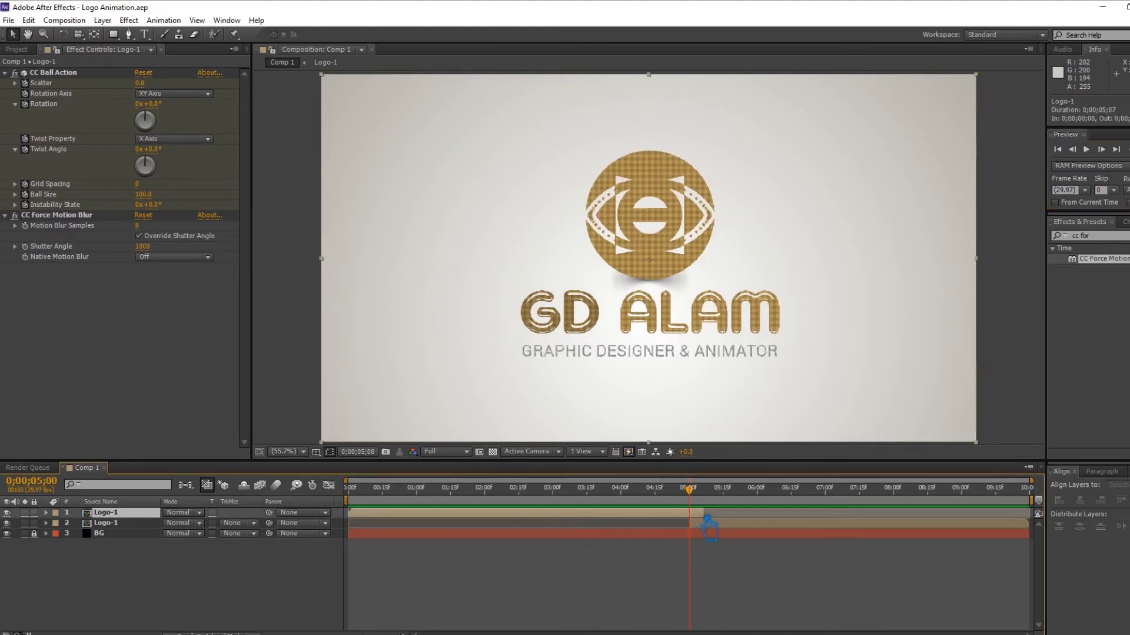
left_click(47, 513)
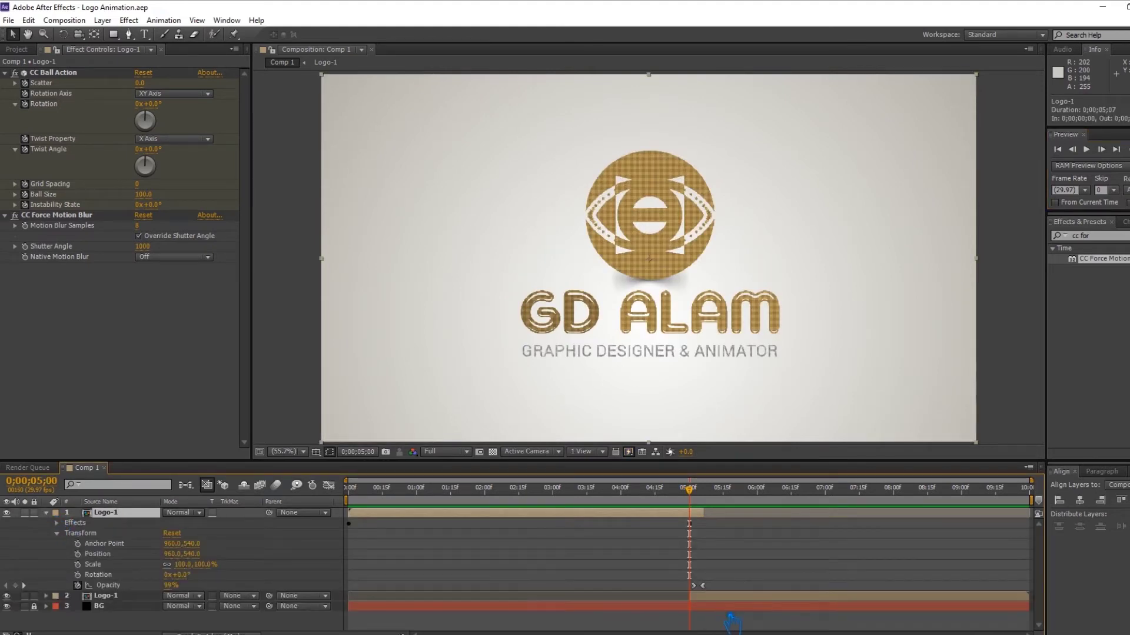
key("semicolon")
left_click(707, 587)
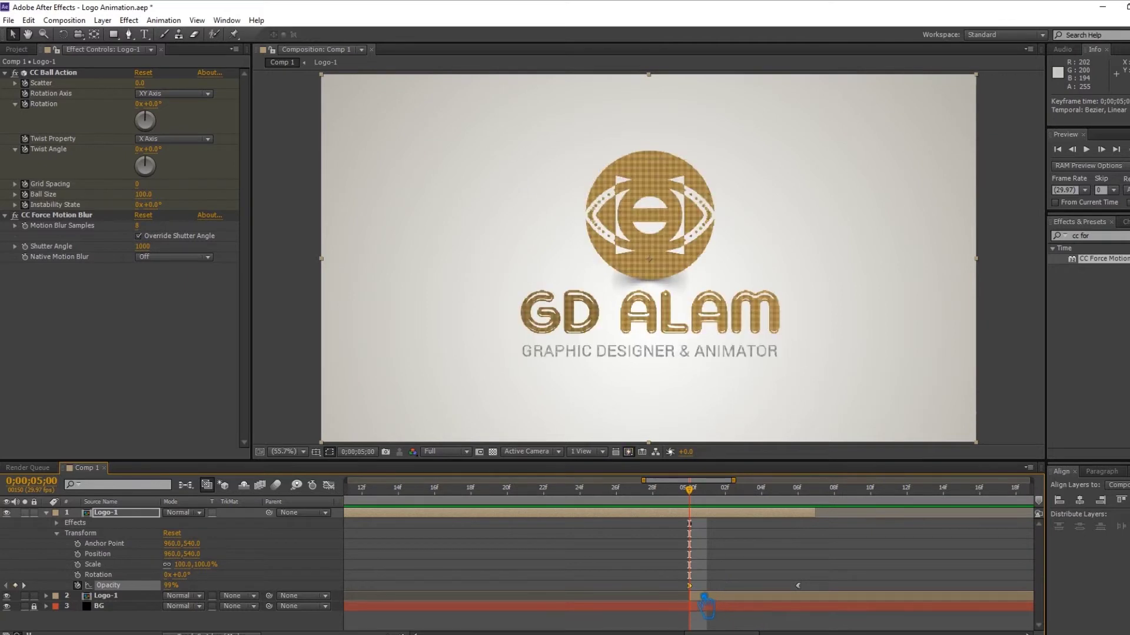
left_click_drag(823, 514, 1008, 520)
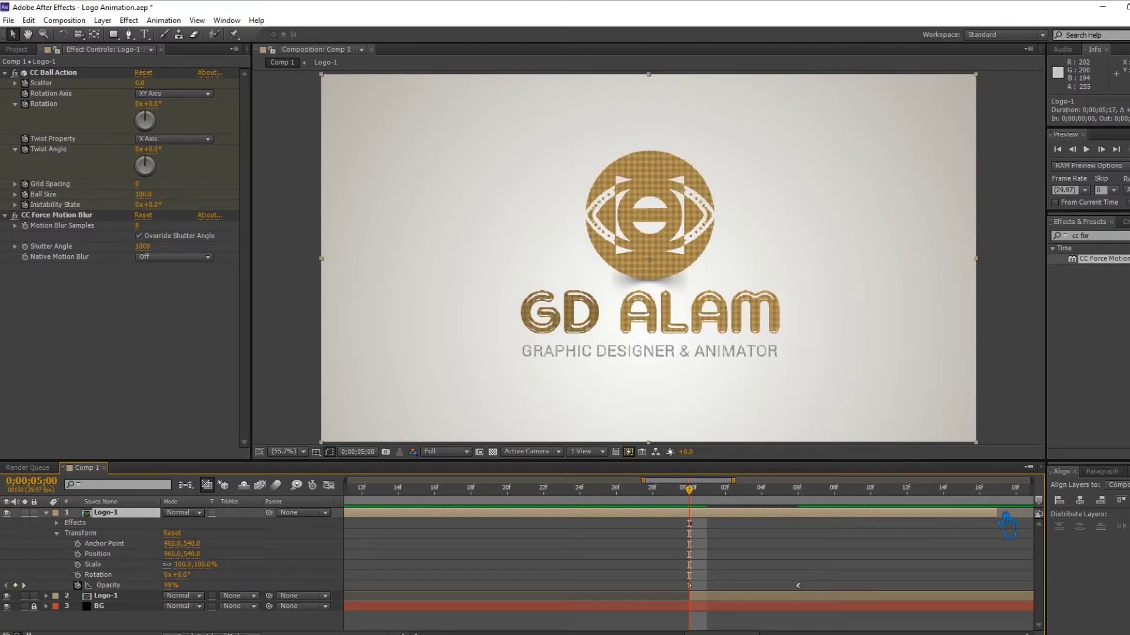
key("minus")
left_click_drag(775, 521, 790, 521)
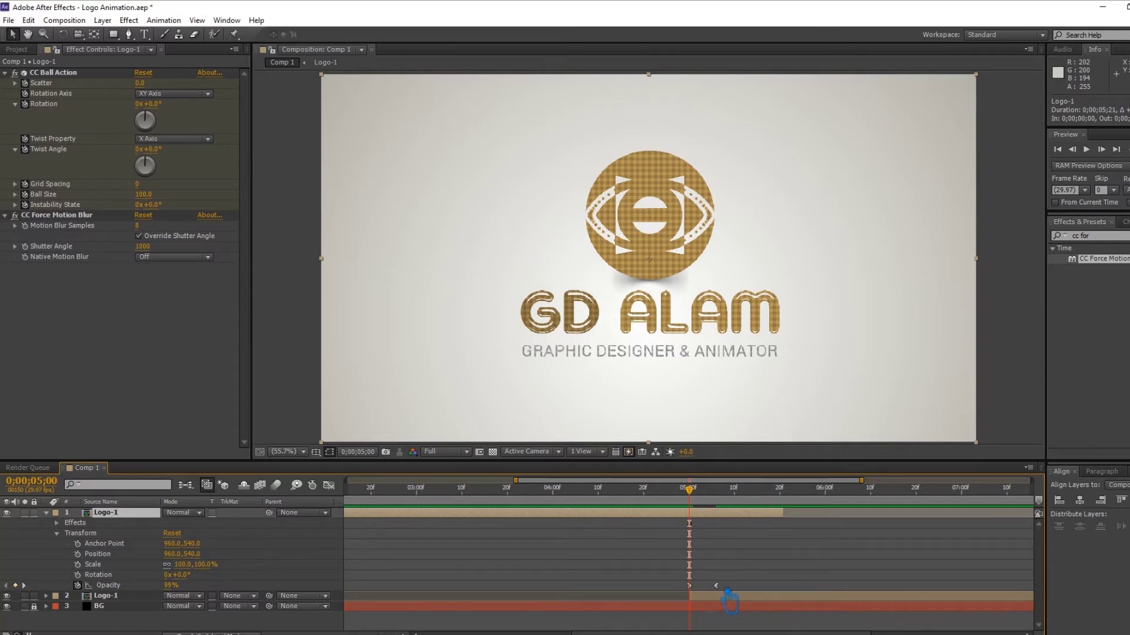
- Drag the 0% Opacity keyframe later to about 5;21 and collapse the layer
left_click_drag(718, 587, 784, 586)
mouse_move(697, 499)
left_mouse_down()
mouse_move(785, 504)
mouse_move(814, 526)
left_mouse_up()
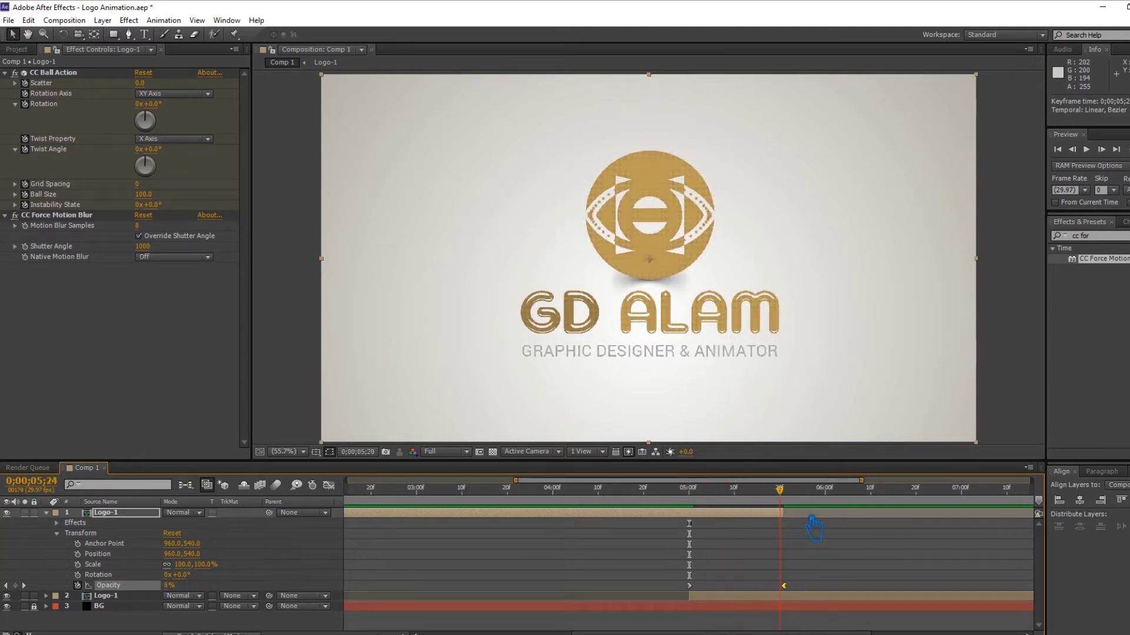
key("u")
left_click(847, 425)
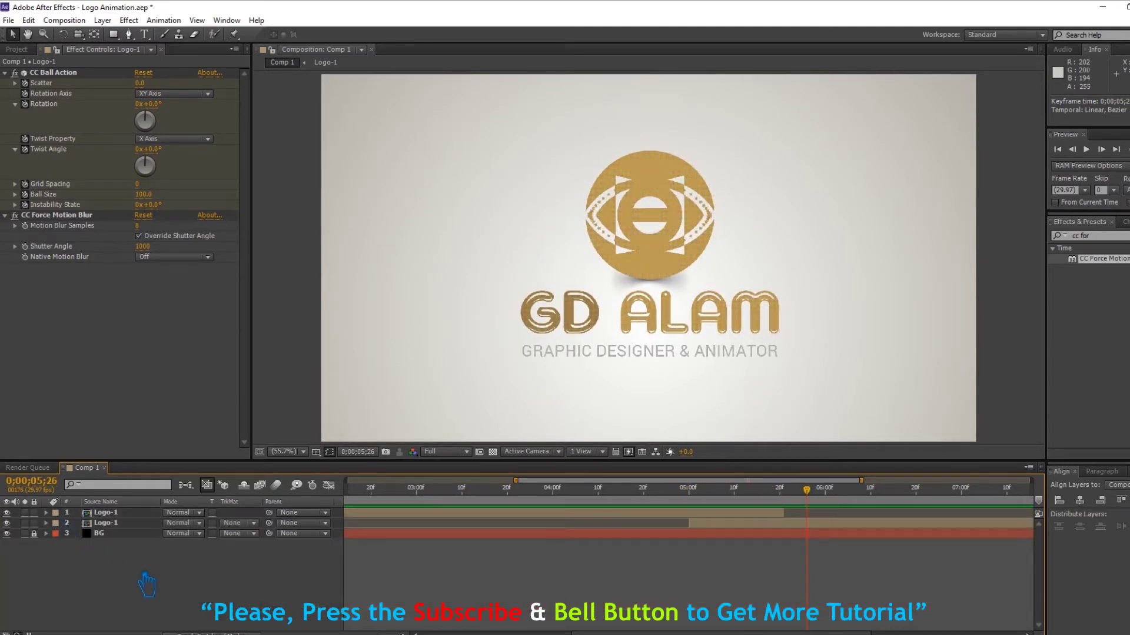
- Save the project, preview the fade, and fit the whole comp in the viewer
key("ctrl+s")
key("space")
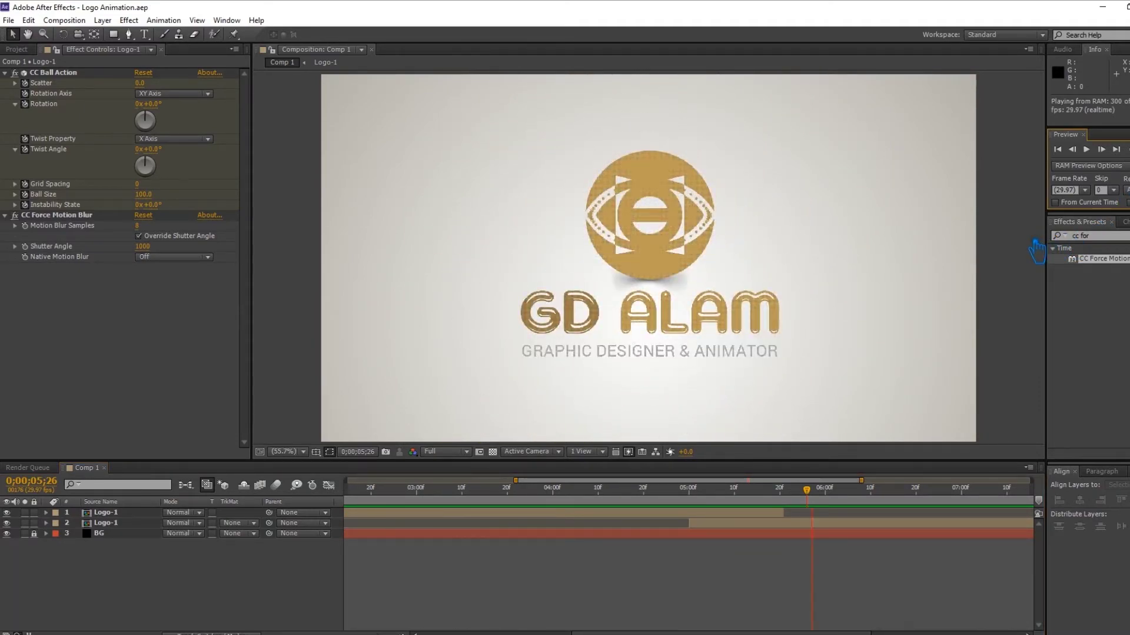
key("space")
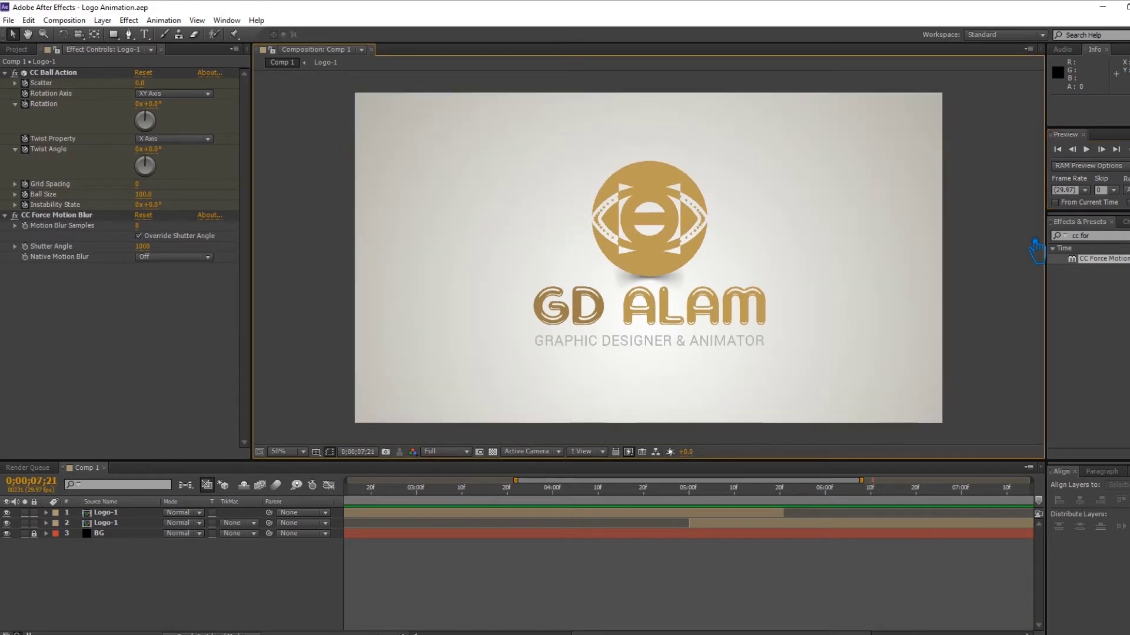
key("period")
left_click(300, 451)
left_click(294, 233)
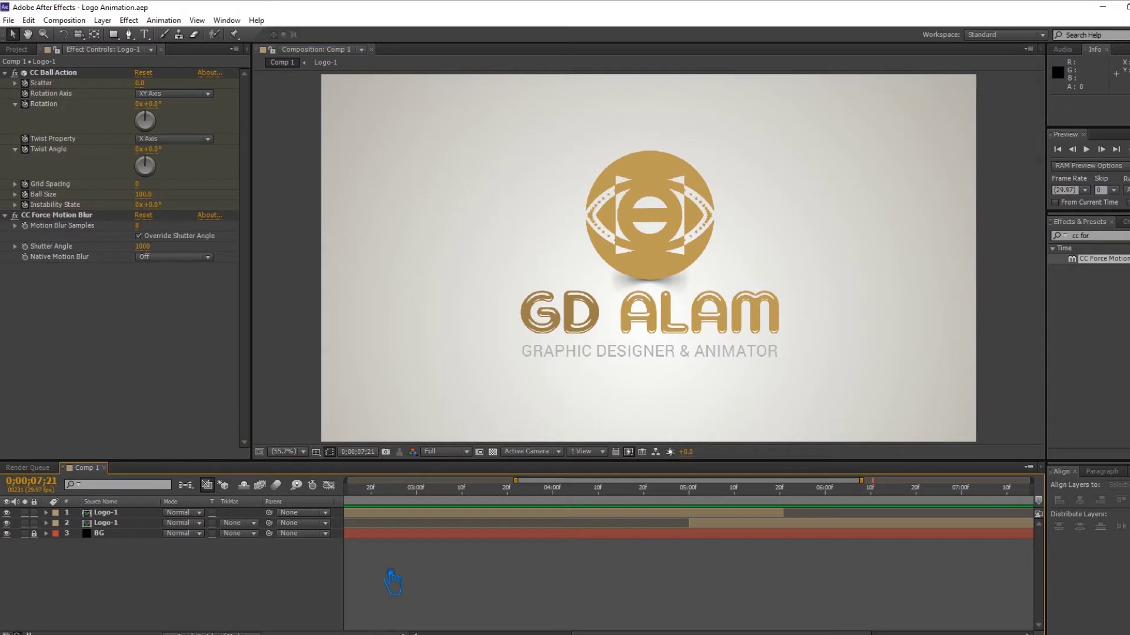
- Return to about 6;00 and select the second Logo-1 layer
key("minus")
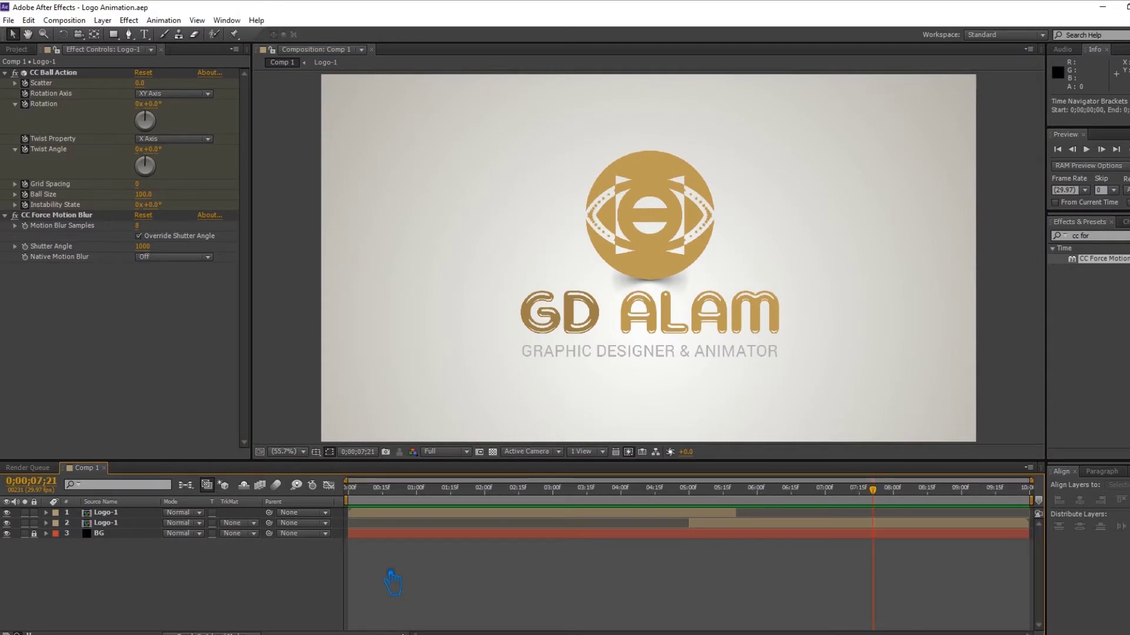
left_click_drag(886, 507, 774, 525)
left_click(776, 524)
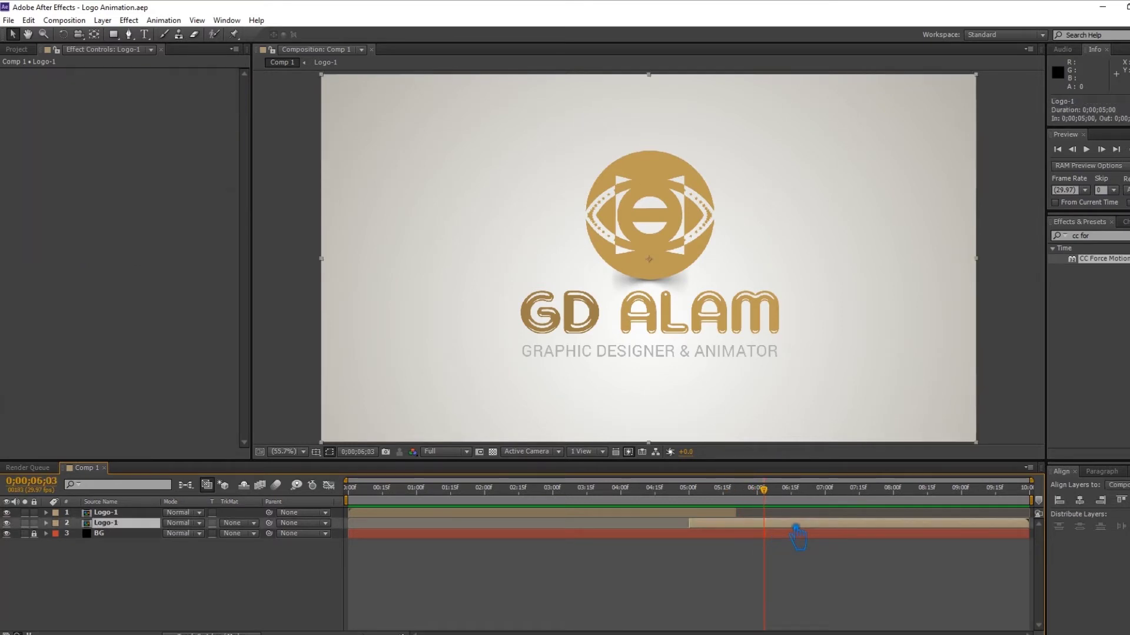
- Search Effects & Presets for 'cc light' and pick CC Light Rays
left_click_drag(780, 506, 804, 515)
left_click_drag(802, 505, 769, 518)
left_click(1059, 235)
type("cc light")
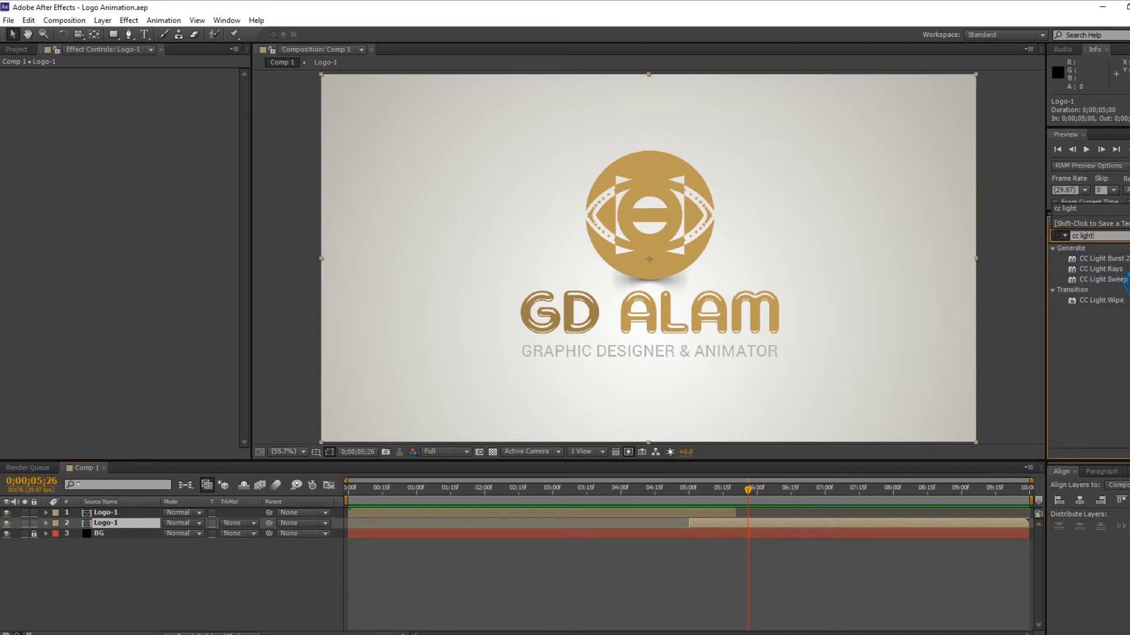
left_click(1124, 271)
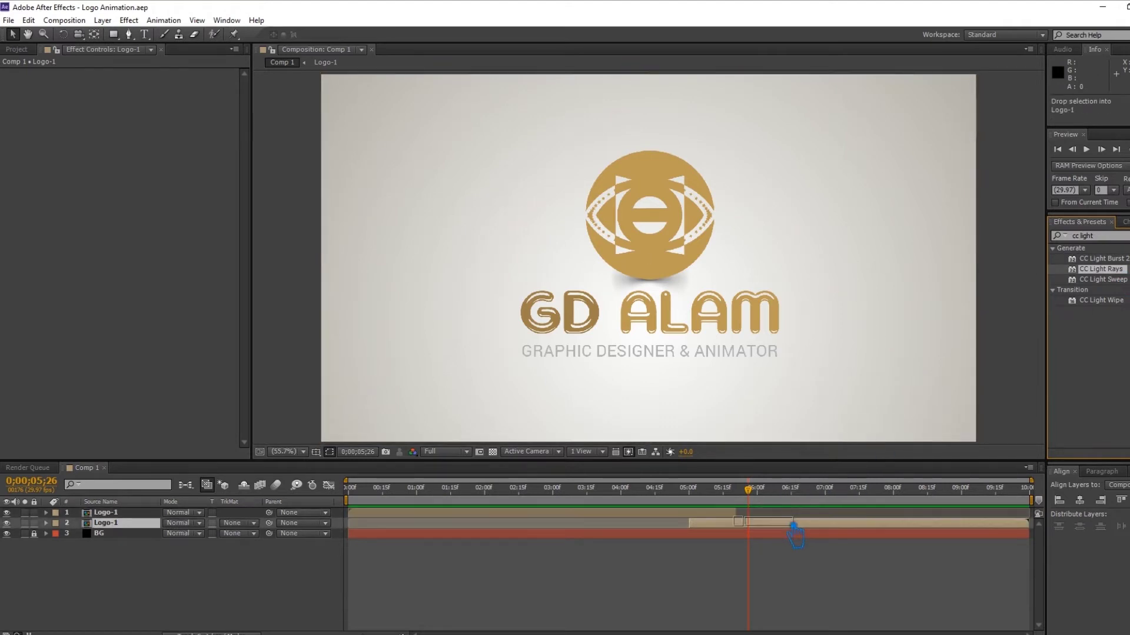
- Apply CC Light Rays to the second Logo-1 layer and place its centre left of the logo
left_click_drag(1125, 277, 791, 523)
mouse_move(486, 167)
left_mouse_down()
mouse_move(712, 150)
mouse_move(662, 285)
left_mouse_up()
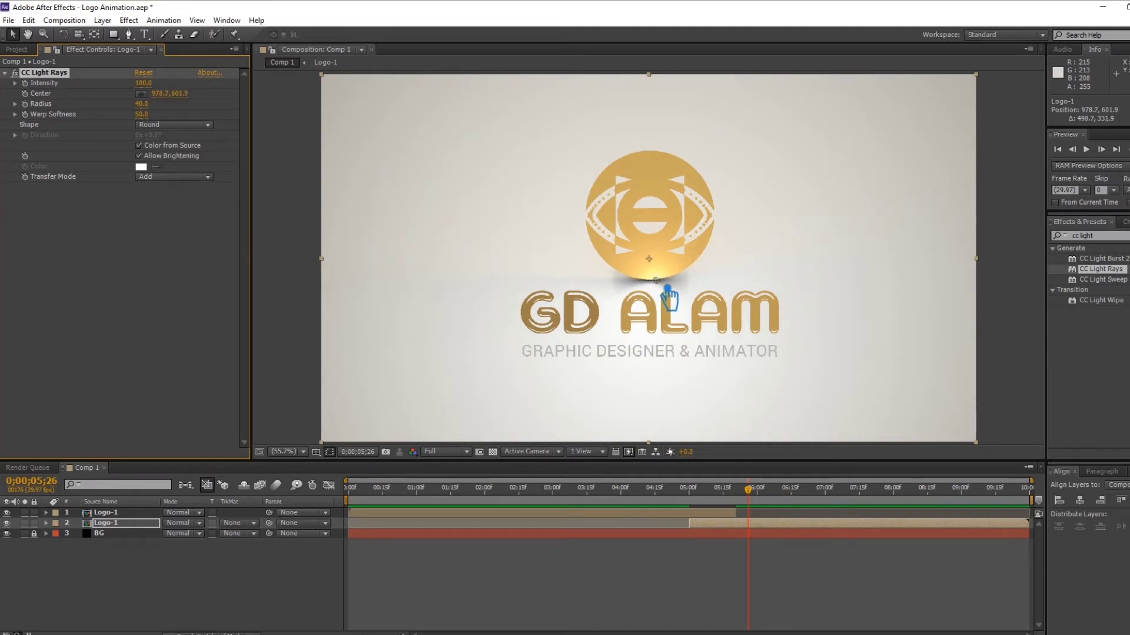
mouse_move(664, 291)
left_mouse_down()
mouse_move(670, 309)
mouse_move(667, 297)
mouse_move(513, 285)
left_mouse_up()
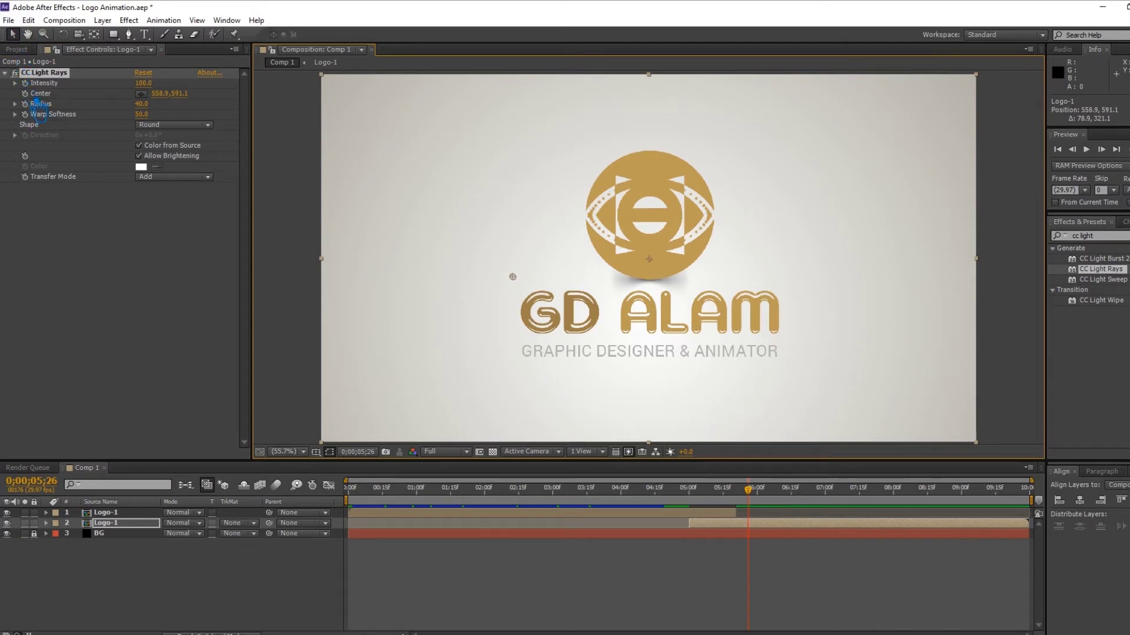
- Set a CC Light Rays Center keyframe at 5;26, keeping the Round ray shape
left_click(37, 96)
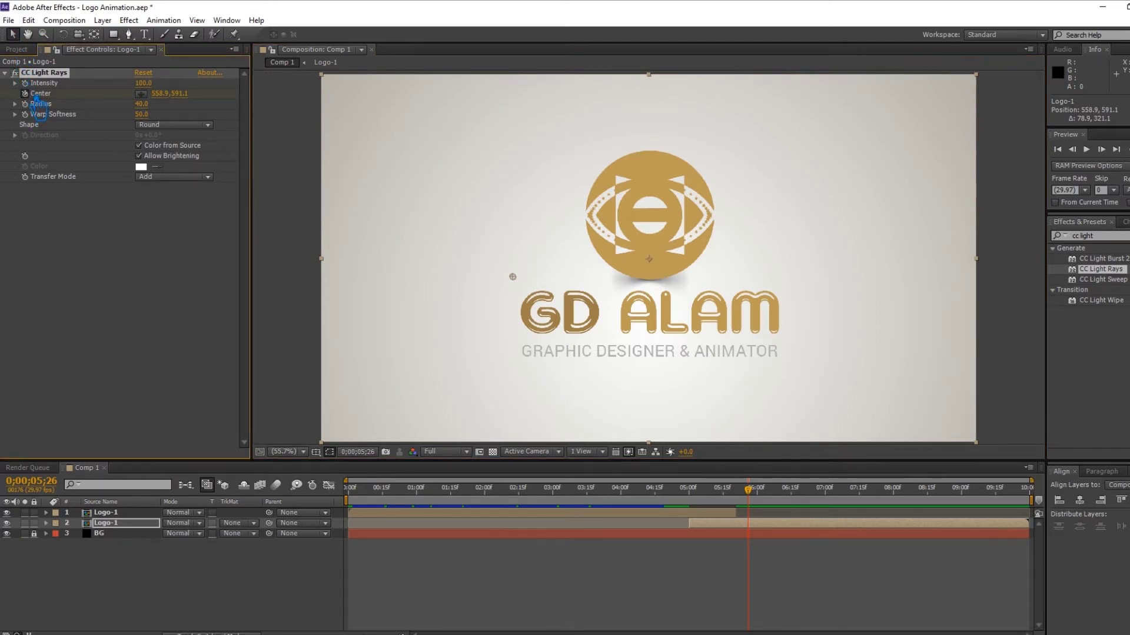
left_click(176, 125)
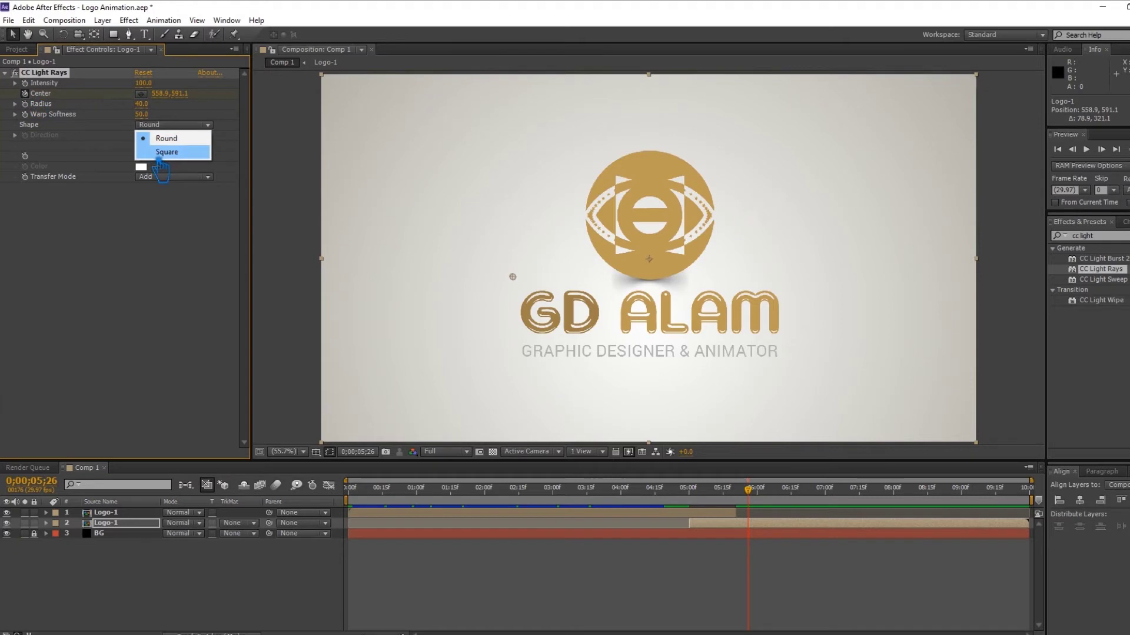
left_click(230, 116)
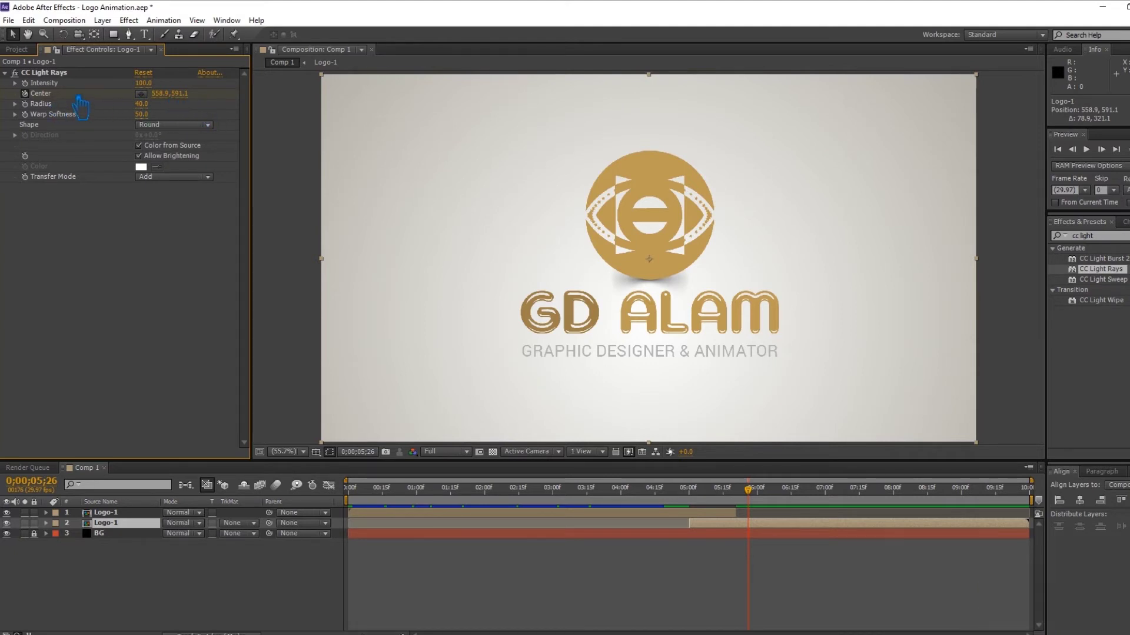
left_click(61, 73)
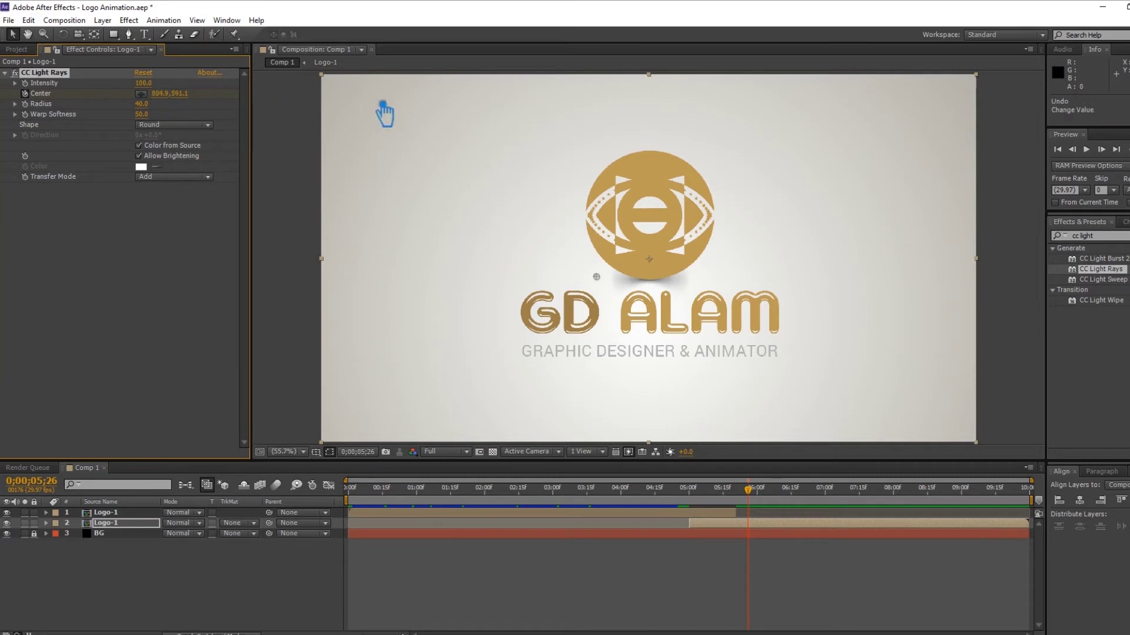
- Move the rays centre right of the logo, near 1676.9, 591.1, at 7;15
left_click_drag(513, 334, 660, 277)
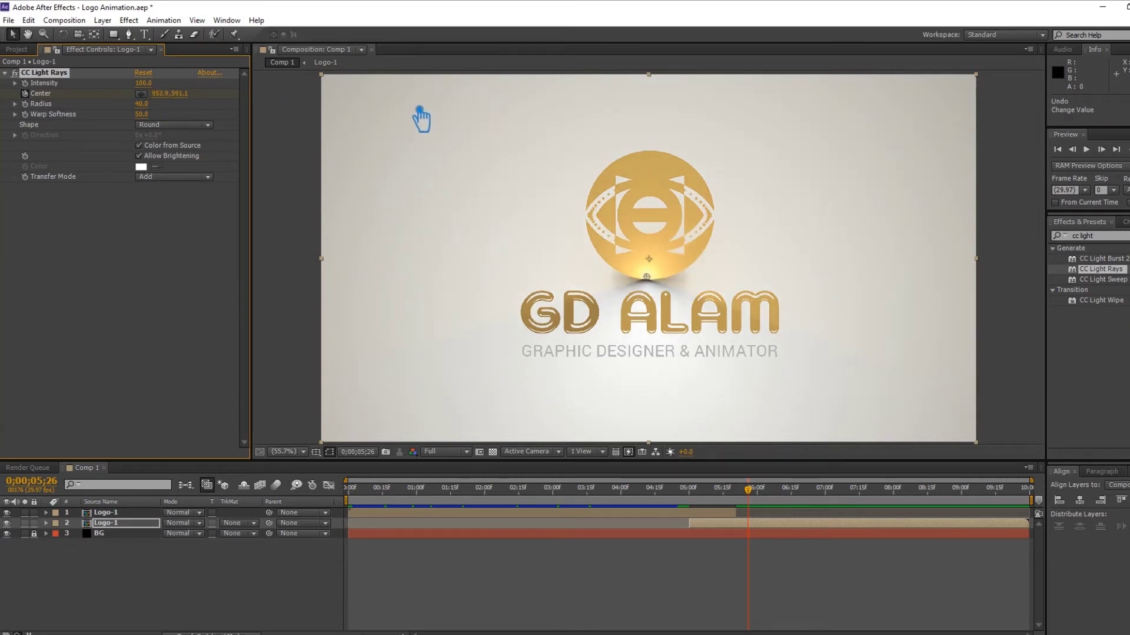
left_click_drag(413, 118, 555, 114)
left_click_drag(457, 122, 853, 119)
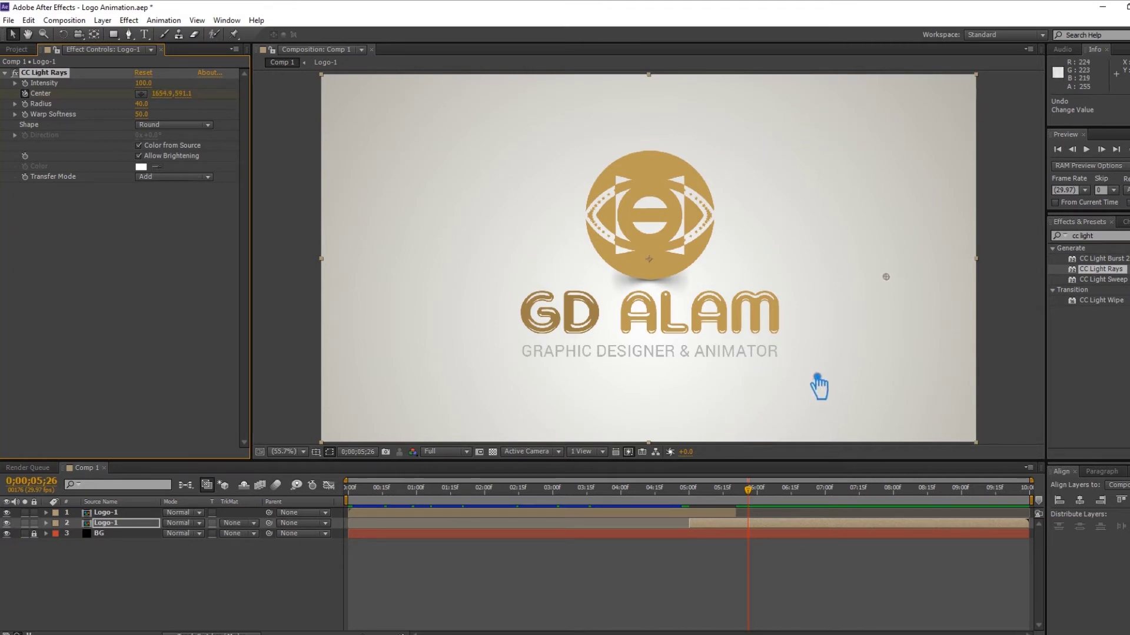
key("ctrl+z")
key("Page_Up")
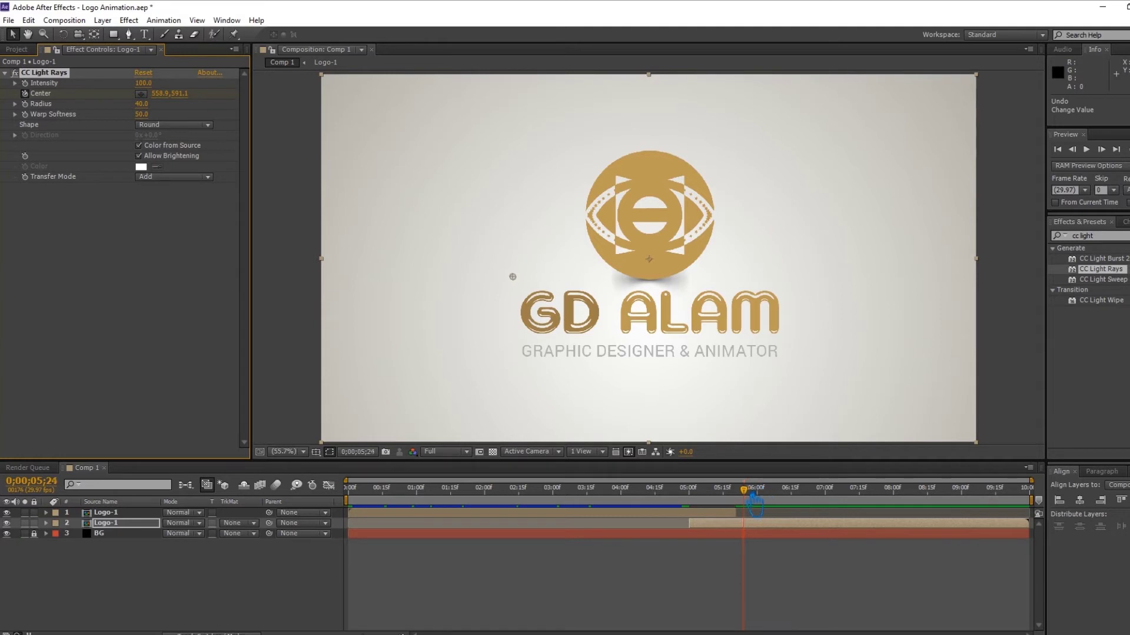
mouse_move(759, 503)
left_mouse_down()
mouse_move(912, 511)
mouse_move(875, 508)
left_mouse_up()
left_click_drag(268, 115, 864, 116)
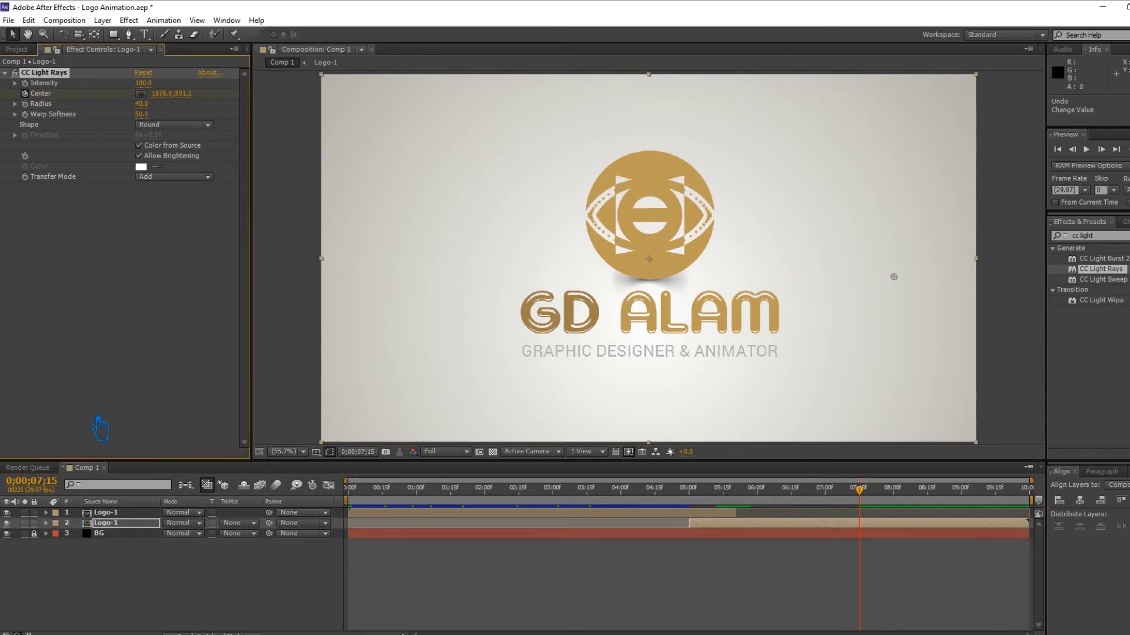
- Save the project and apply CC Light Sweep to the second Logo-1 layer
left_click(130, 526)
left_click(168, 586)
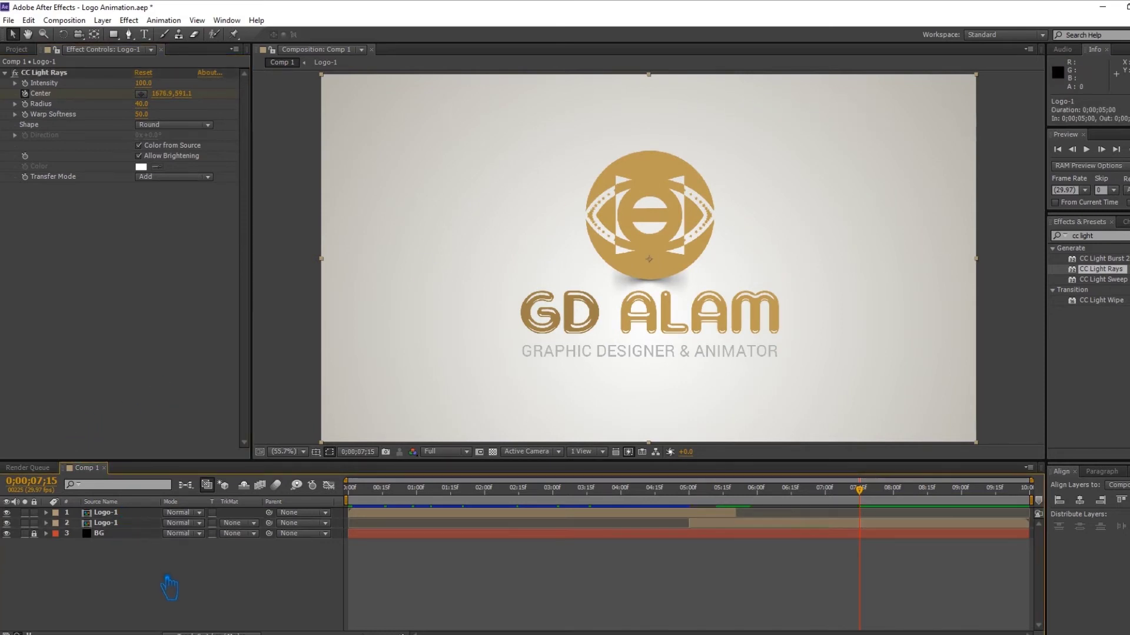
key("ctrl+s")
left_click_drag(1103, 280, 696, 252)
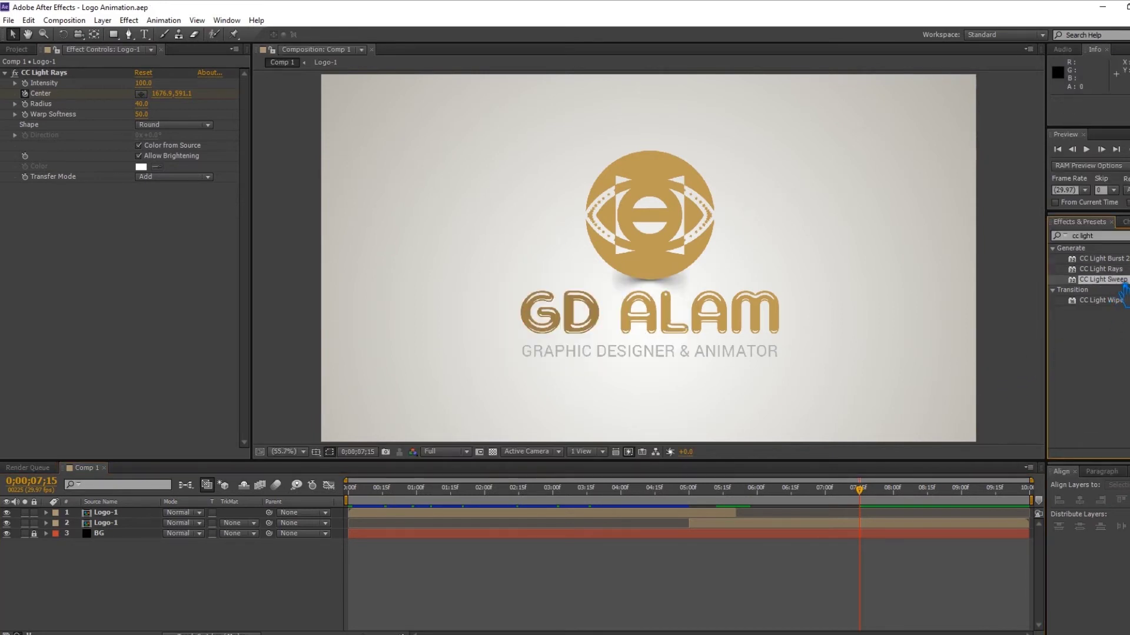
left_click_drag(696, 252, 811, 528)
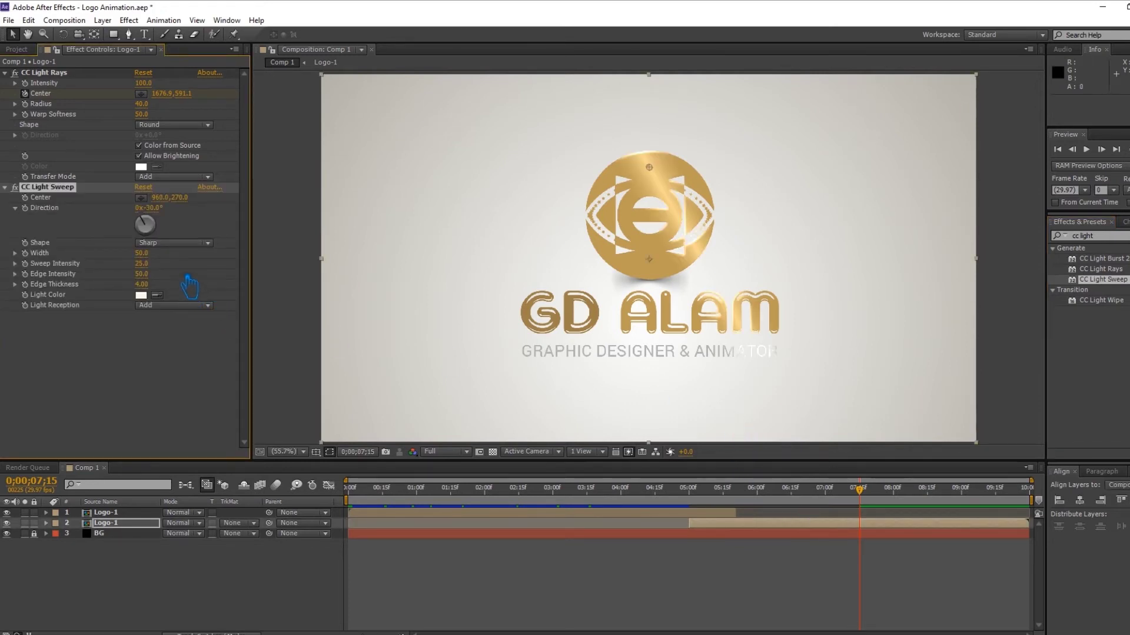
- Set the light sweep Direction to 45° and Sweep Intensity to 30
left_click(153, 209)
type("5")
key("Return")
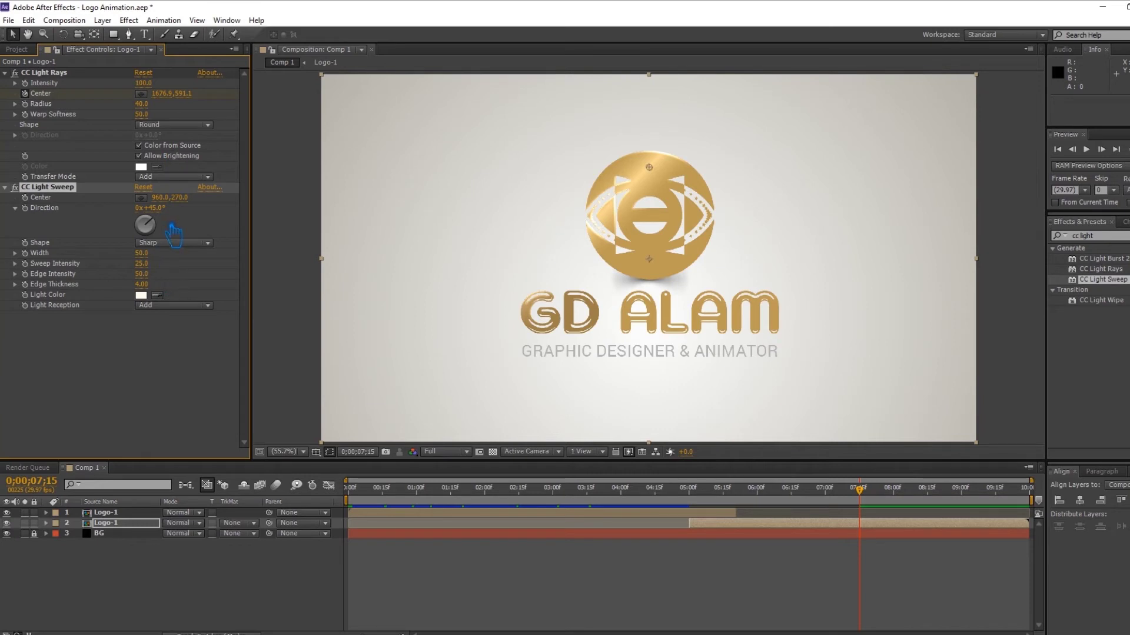
left_click(143, 264)
type("0")
key("Return")
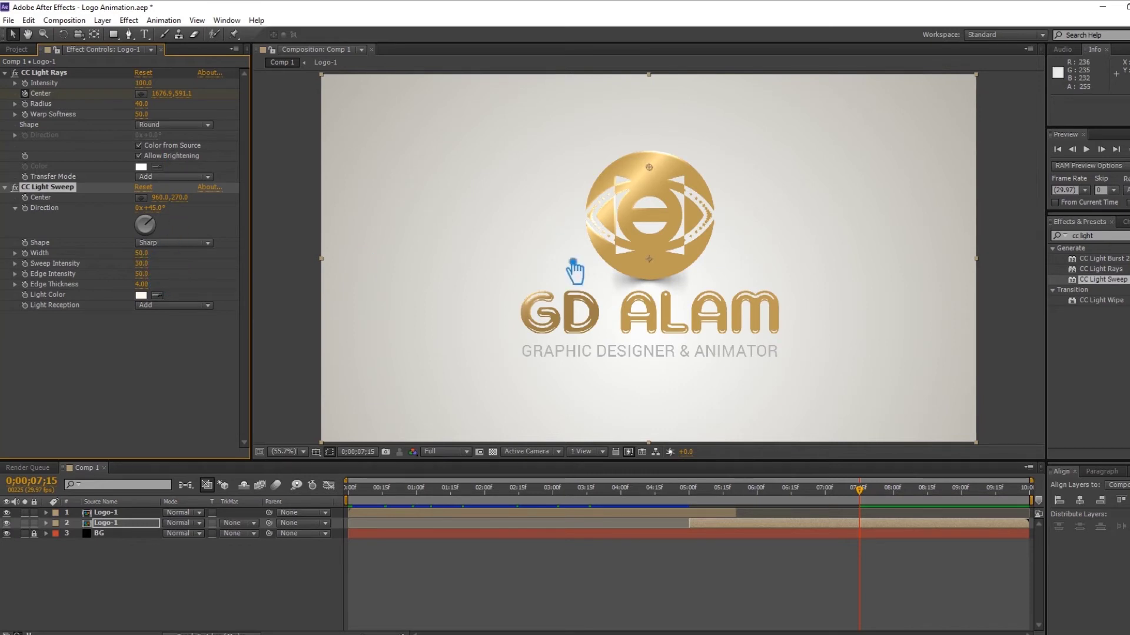
- Keyframe the sweep centre from above-left of the logo at 7;15 to lower-right at 9;15, then preview
left_click_drag(653, 173, 572, 157)
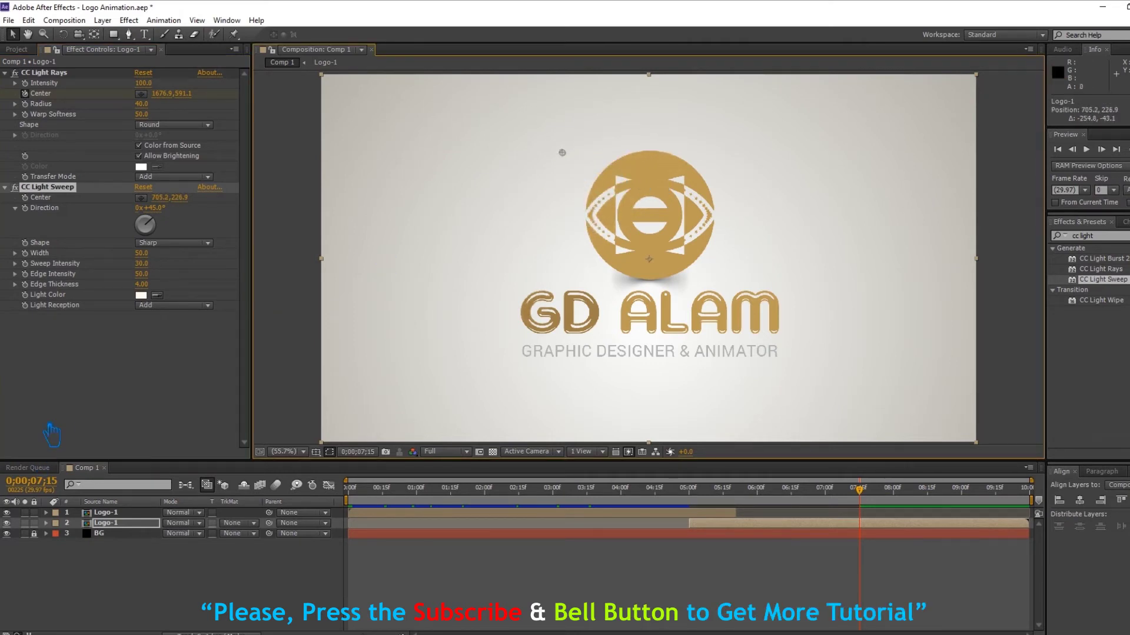
left_click(37, 206)
left_click(994, 492)
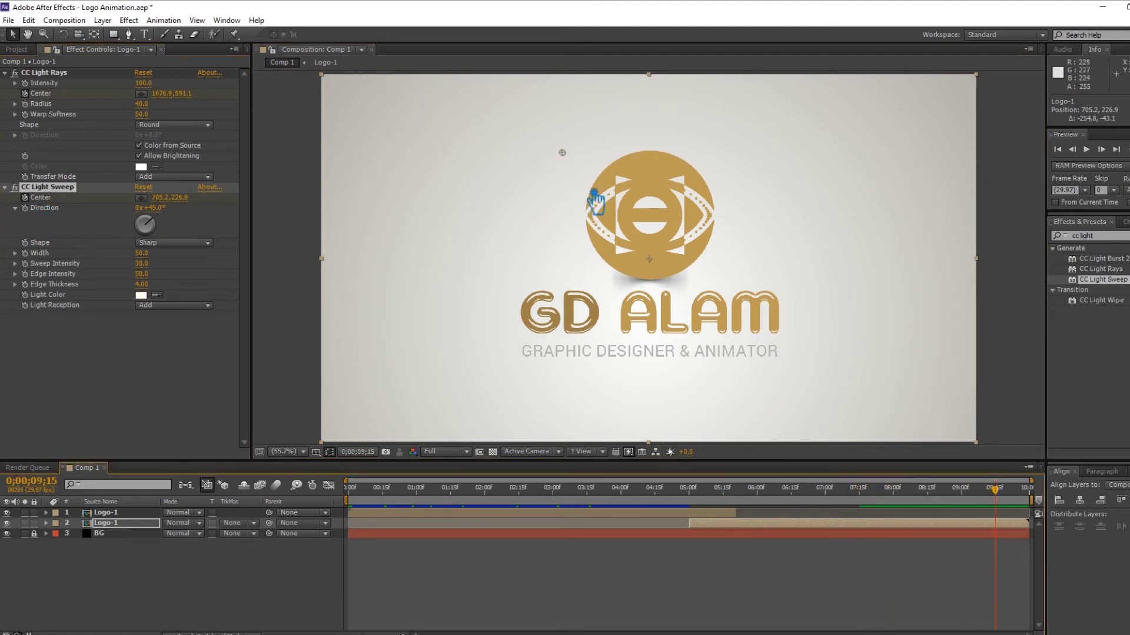
left_click_drag(579, 159, 721, 257)
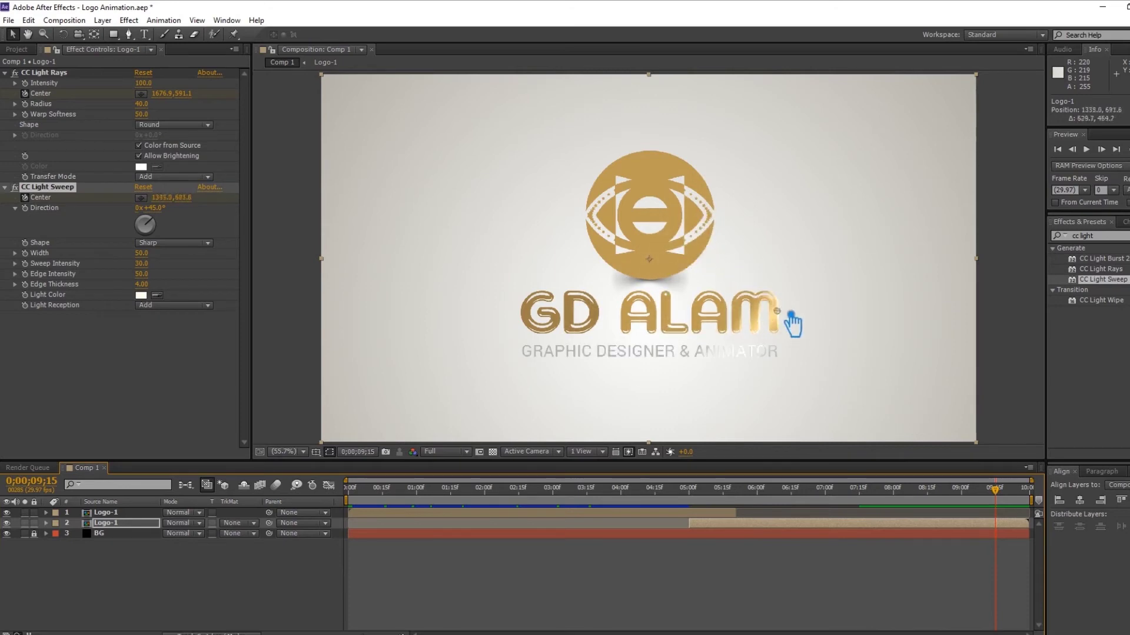
left_click_drag(721, 258, 844, 361)
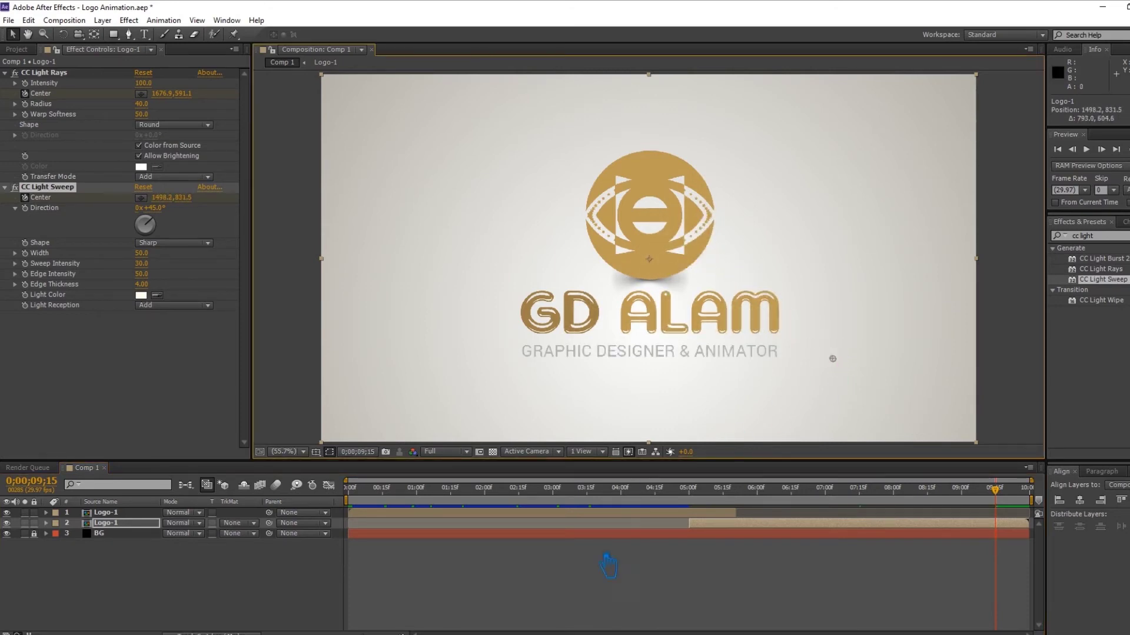
left_click(593, 586)
left_click(1116, 150)
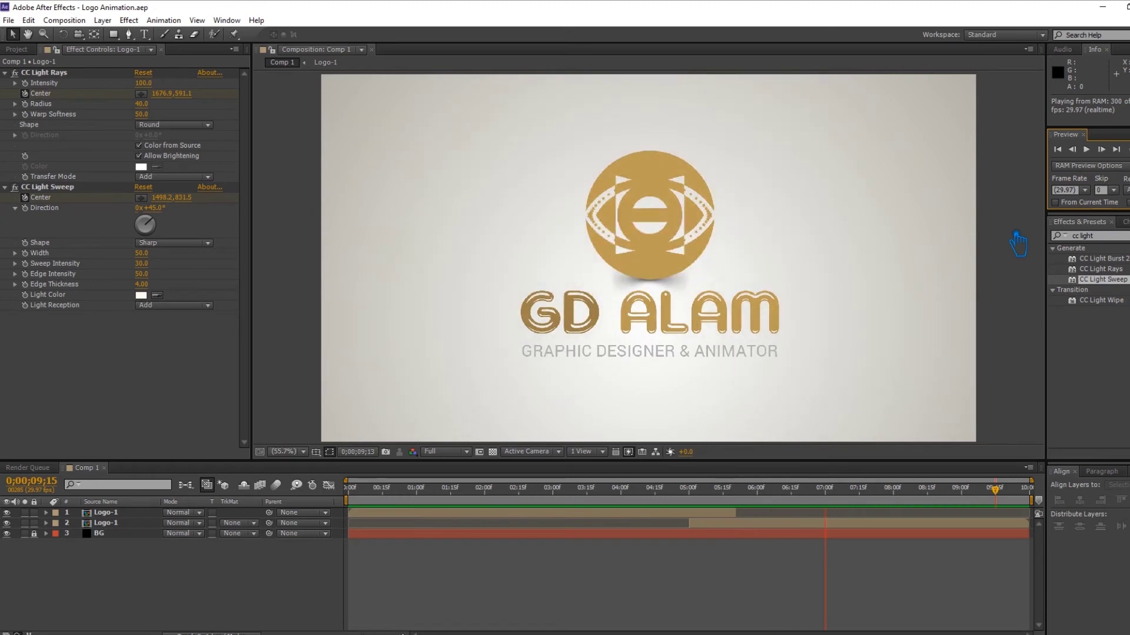
- Stop the preview and expand the second Logo-1 layer's effect properties
left_click(791, 614)
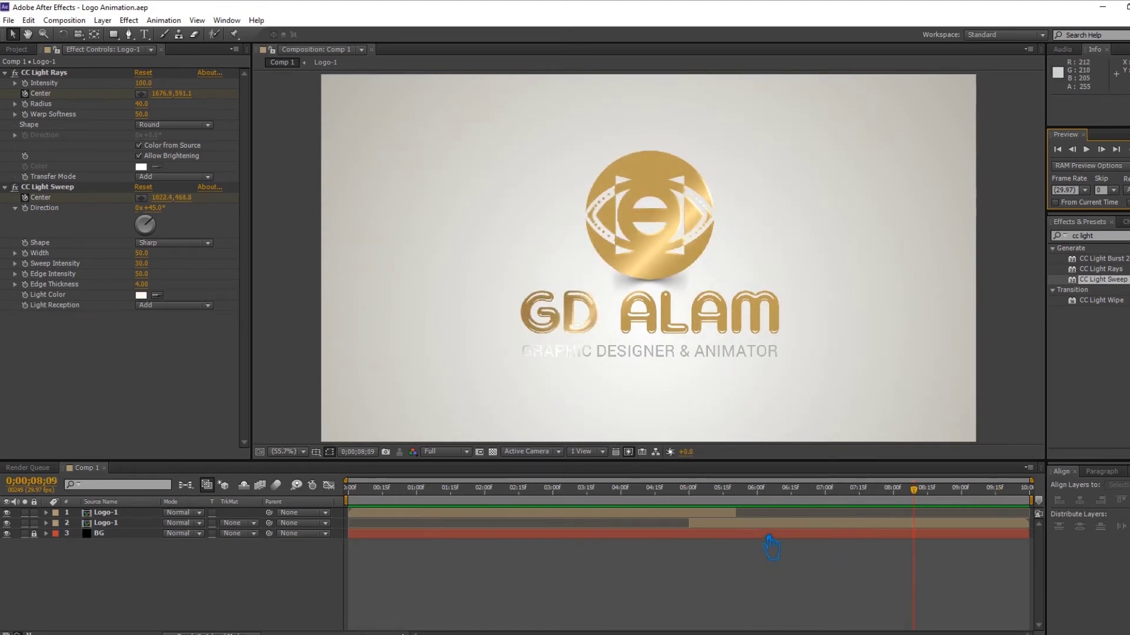
left_click(54, 72)
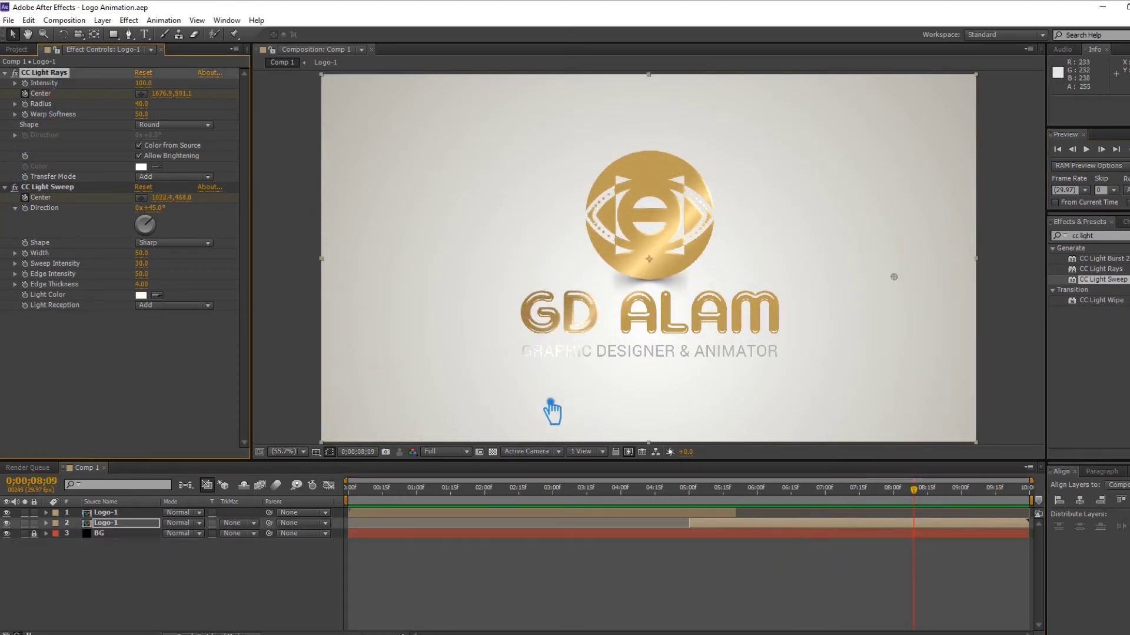
left_click(45, 523)
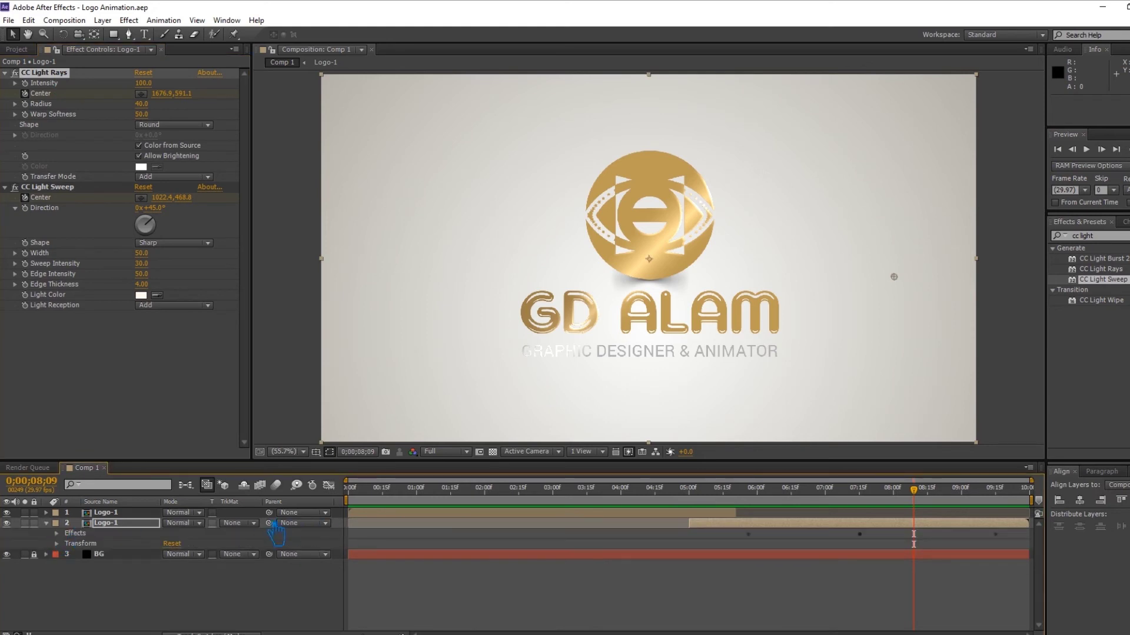
left_click(57, 534)
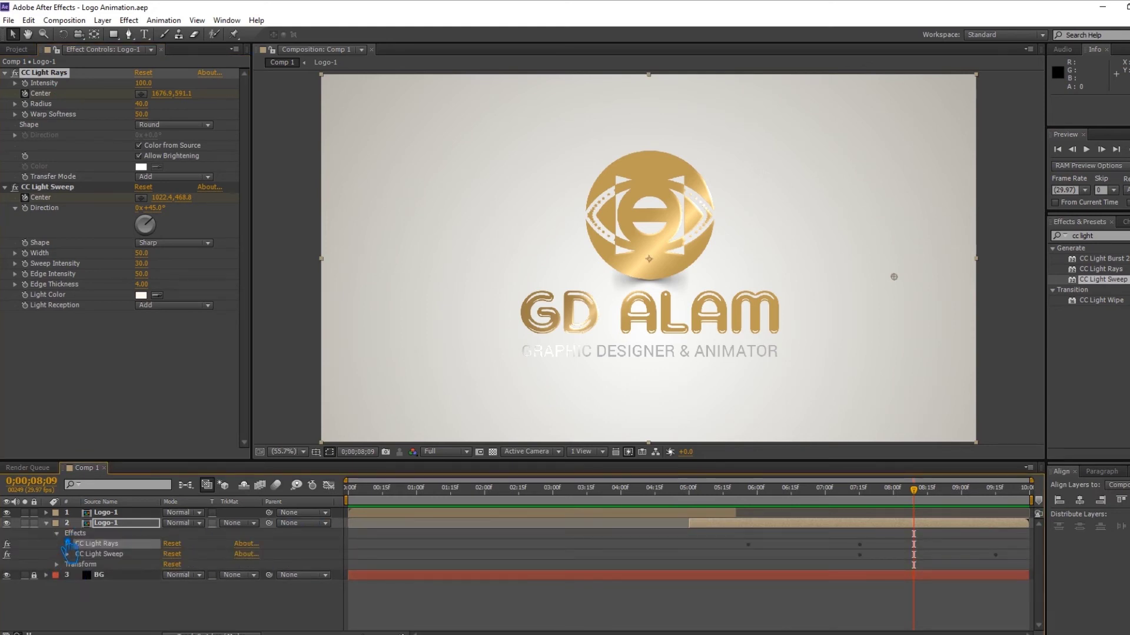
scroll(517, 530, "down", 1)
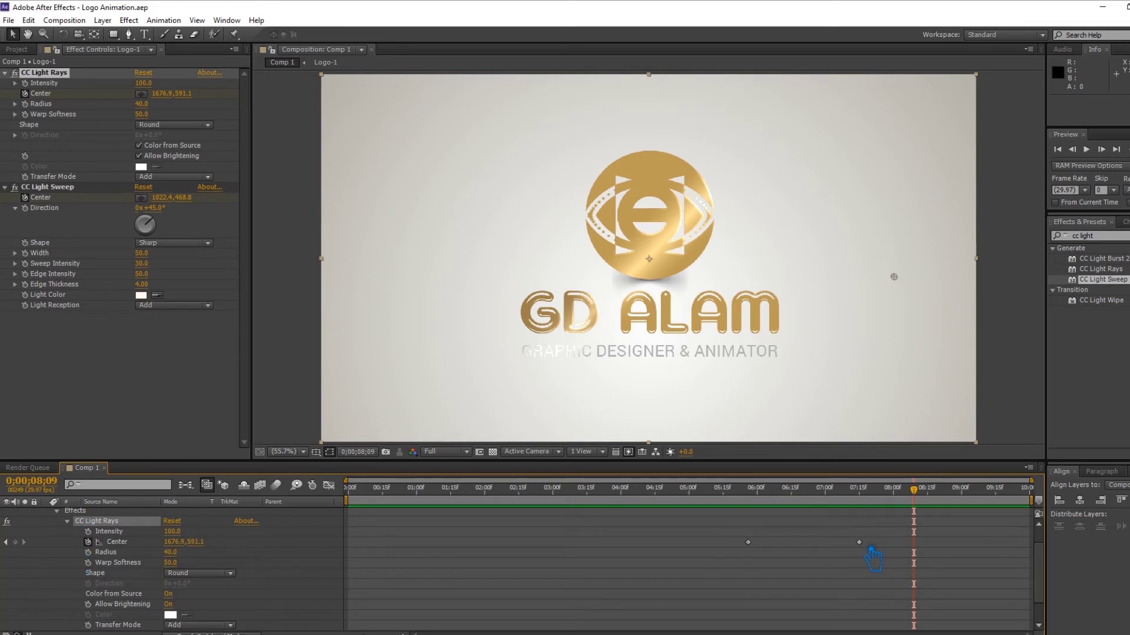
- Retime the CC Light Rays Center keyframes so the rays travel from about 5;20 to 7;15
left_click_drag(914, 493, 880, 503)
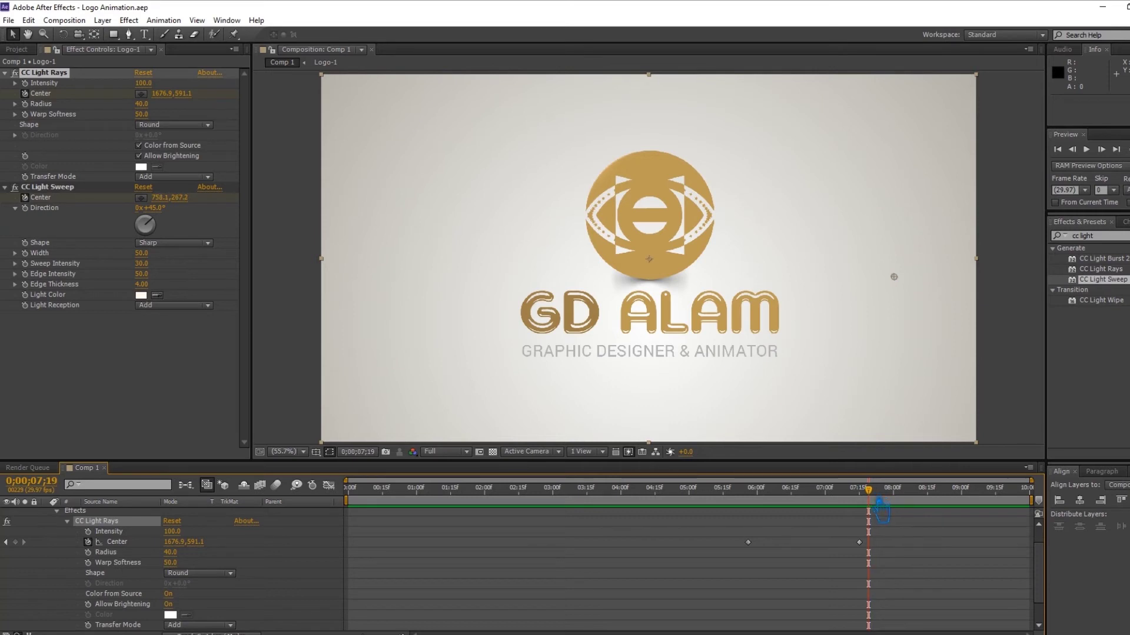
left_click_drag(872, 541, 876, 548)
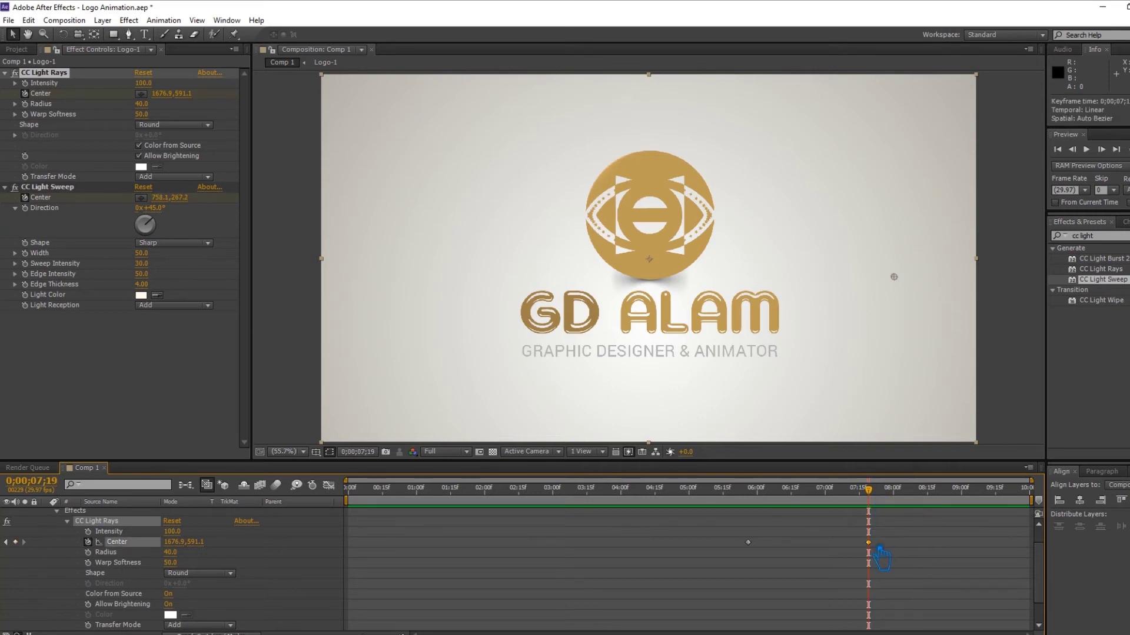
left_click_drag(882, 502, 721, 527)
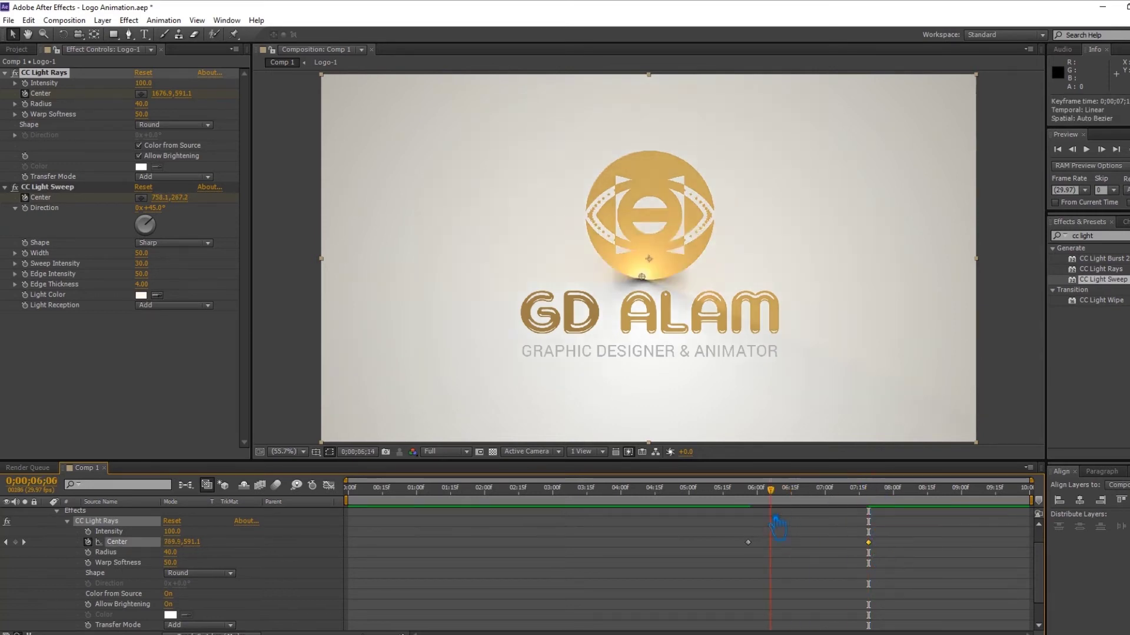
left_click_drag(740, 526, 746, 528)
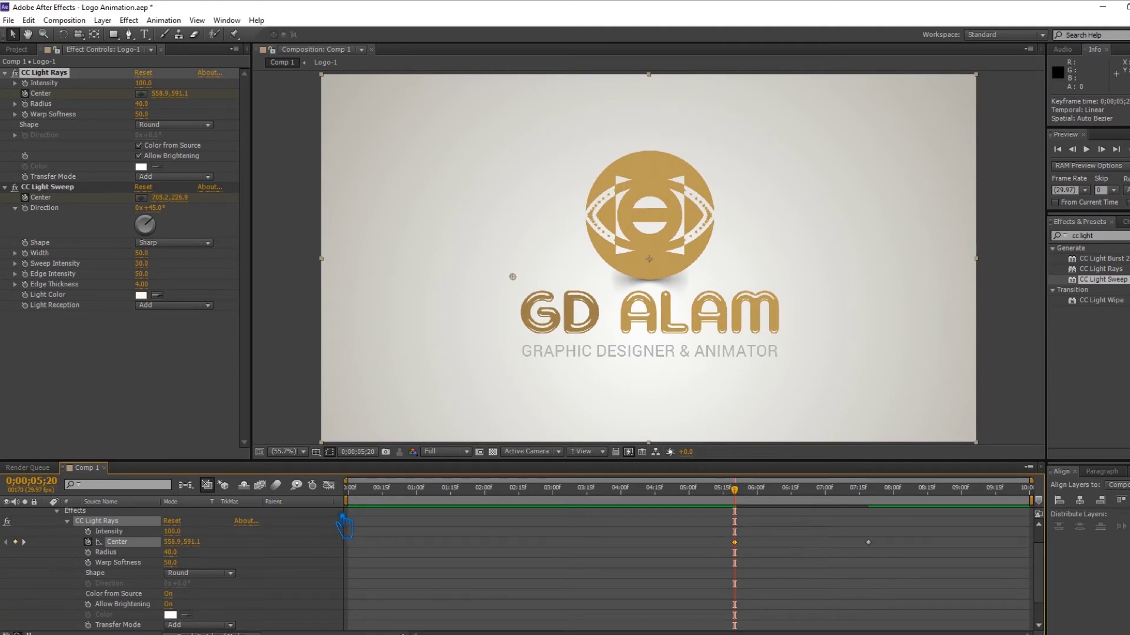
scroll(118, 535, "up", 2)
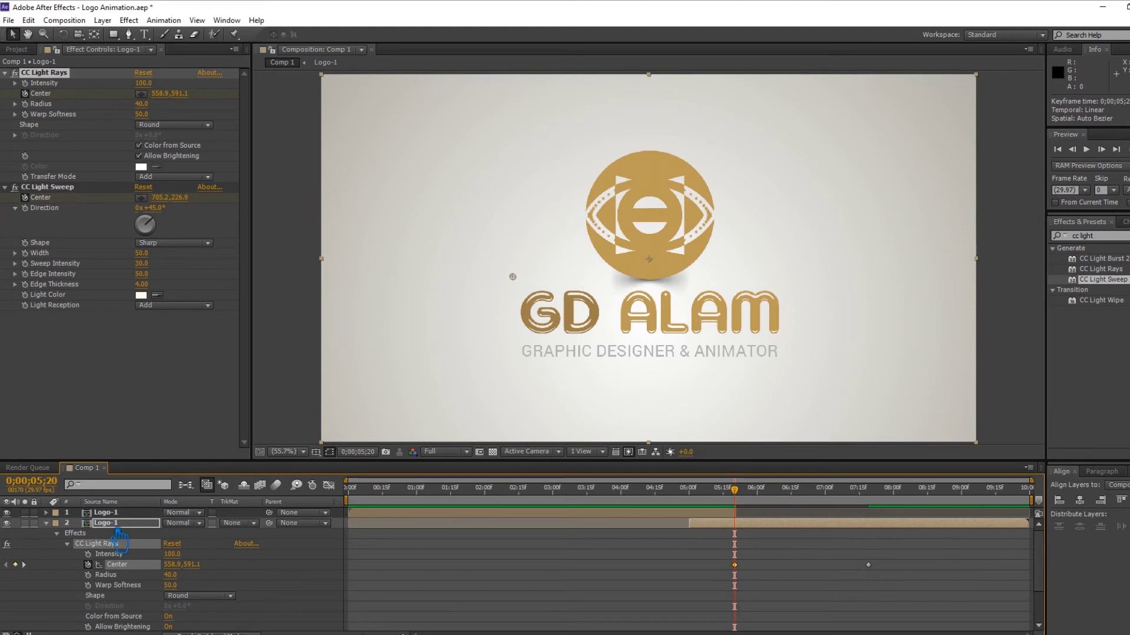
left_click(59, 533)
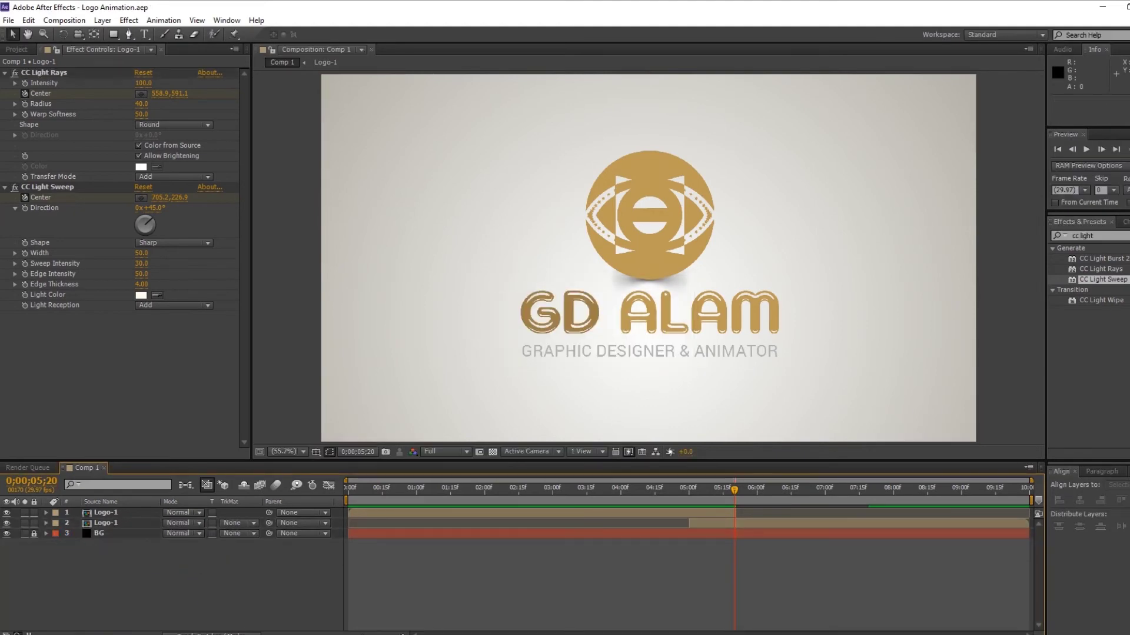
- Reduce CC Light Sweep's Sweep Intensity to 20, preview it, and return to the formed logo
key("KP_0")
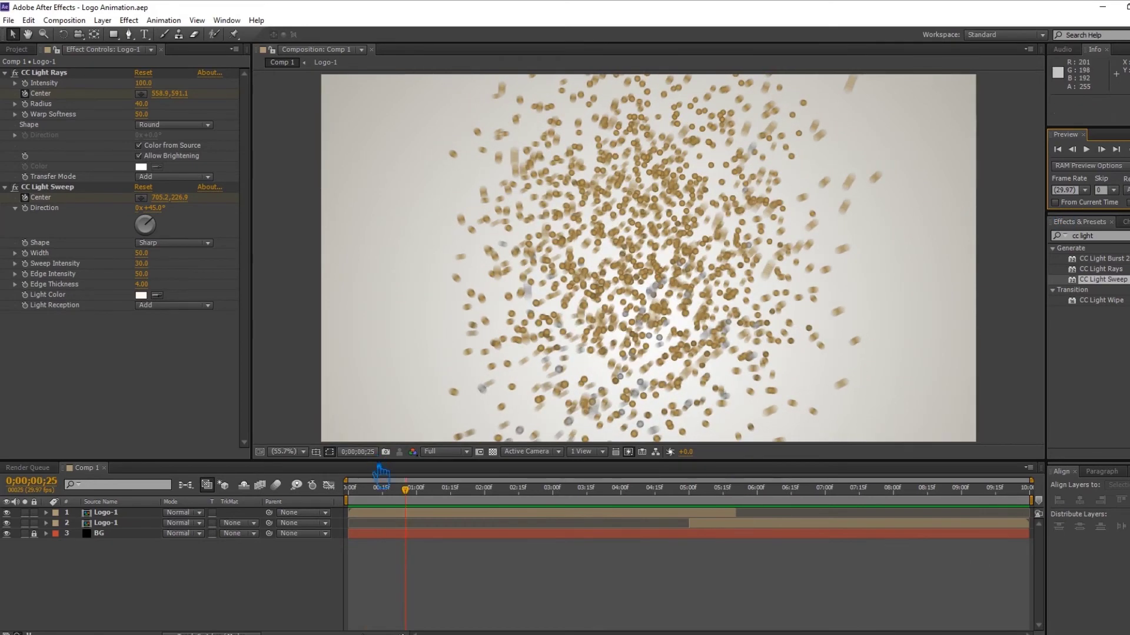
left_click(67, 190)
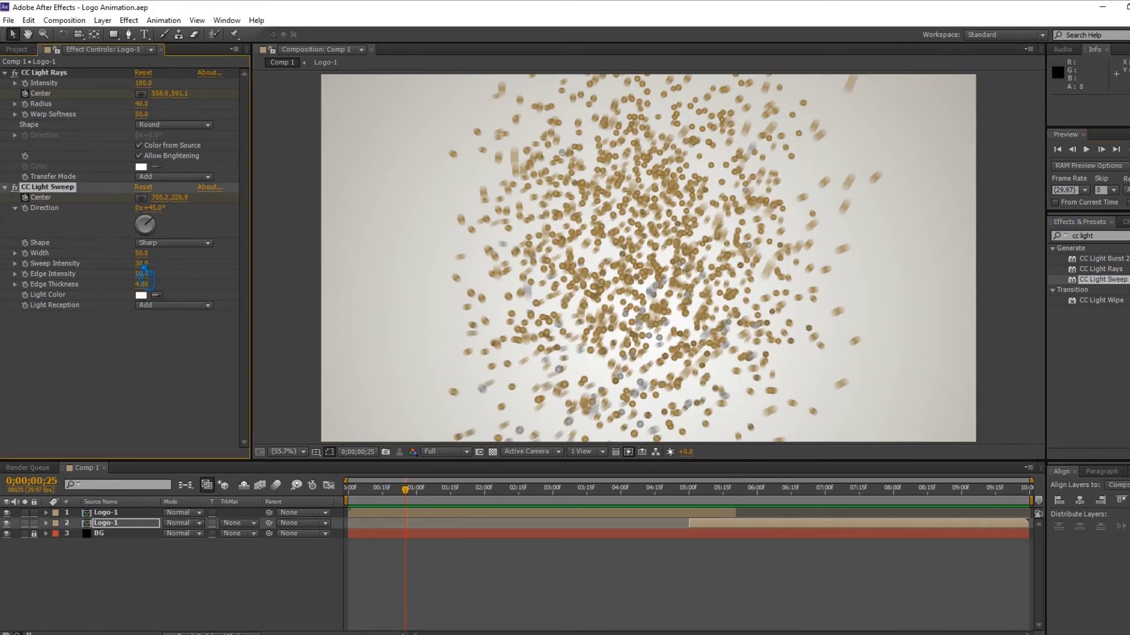
type("20")
key("Return")
key("KP_0")
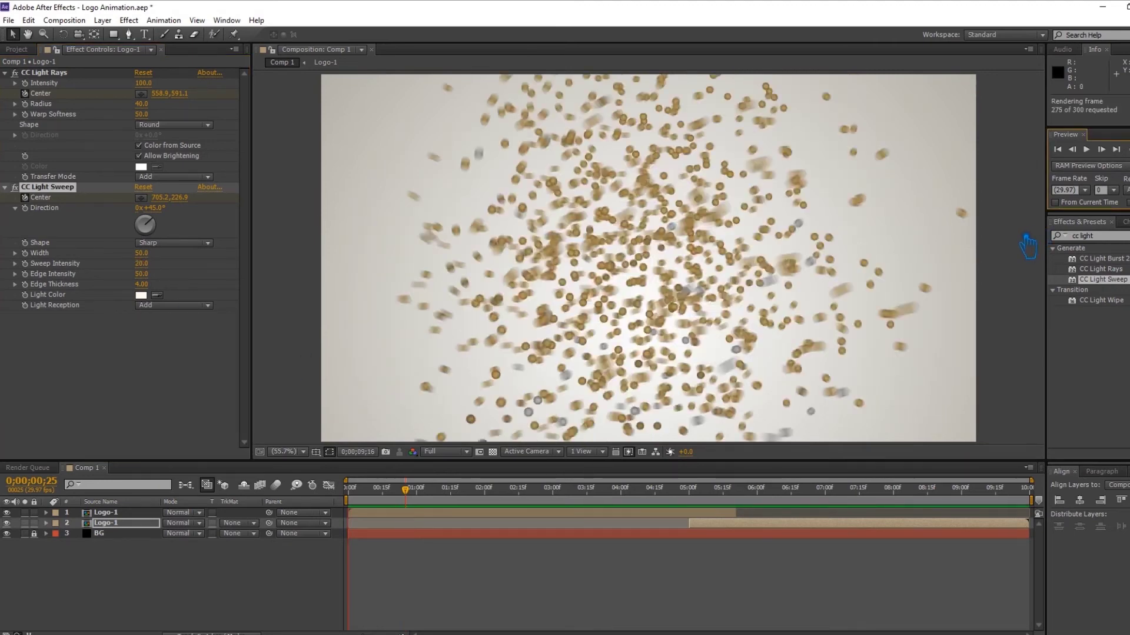
left_click(438, 507)
left_click_drag(405, 499, 796, 518)
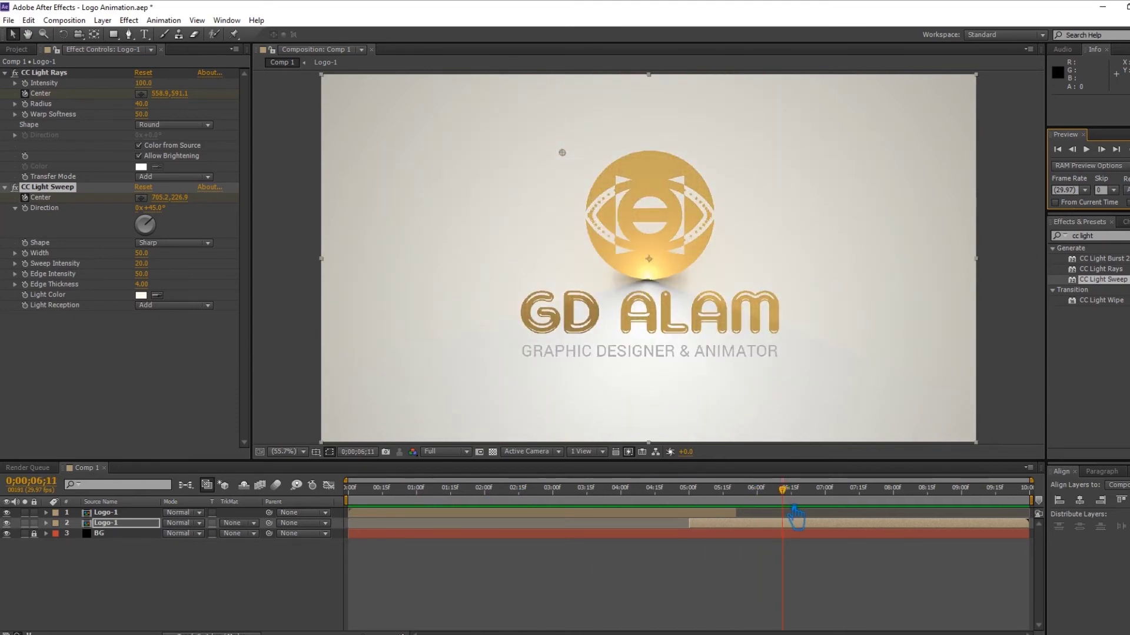
- Try several CC Light Rays Radius values and settle on a radius of 73
left_click(59, 74)
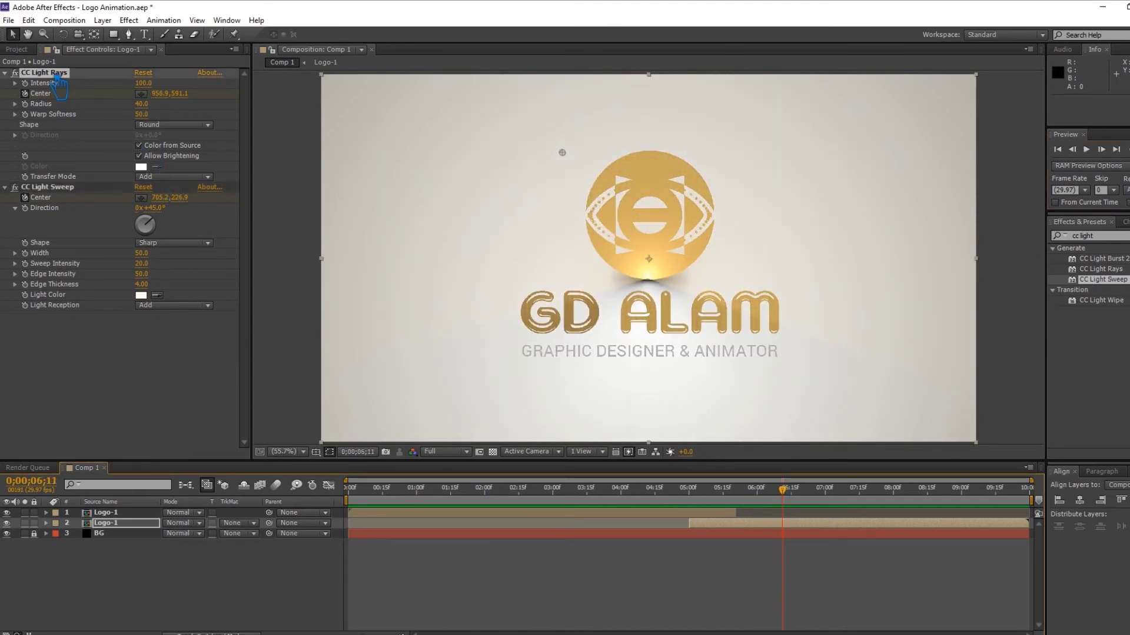
left_click_drag(151, 109, 277, 112)
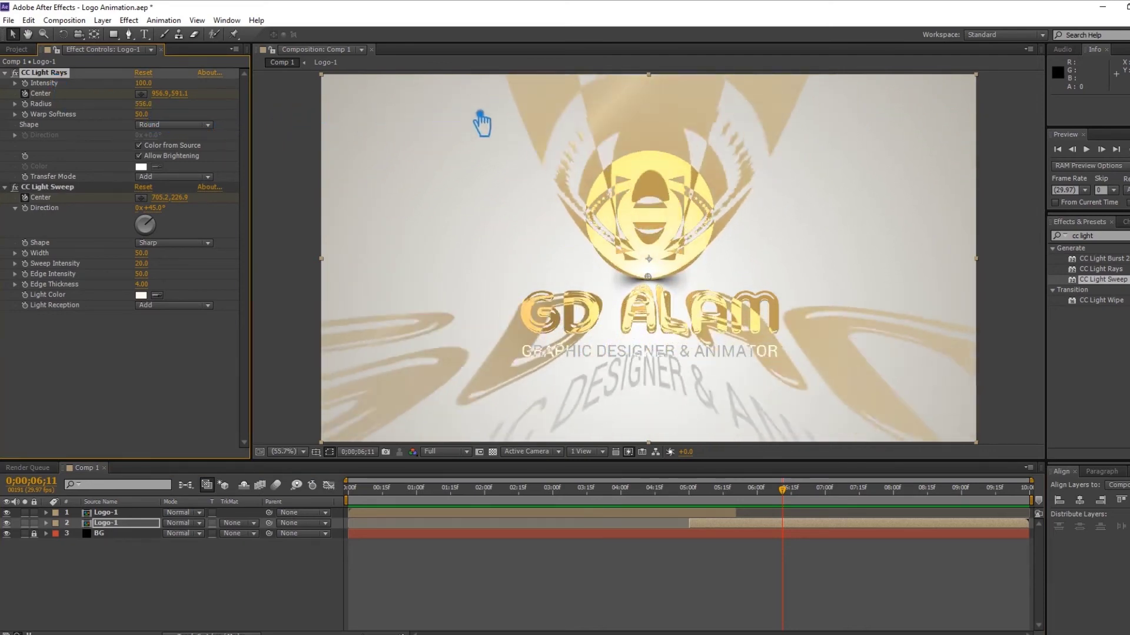
left_click_drag(279, 120, 109, 158)
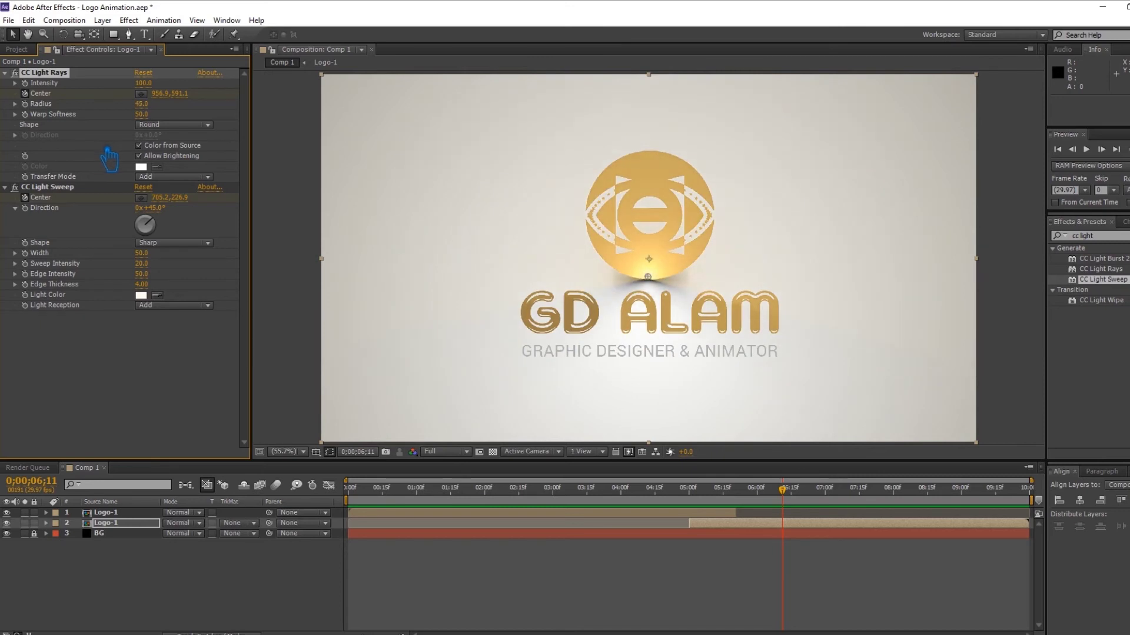
left_click_drag(144, 115, 214, 116)
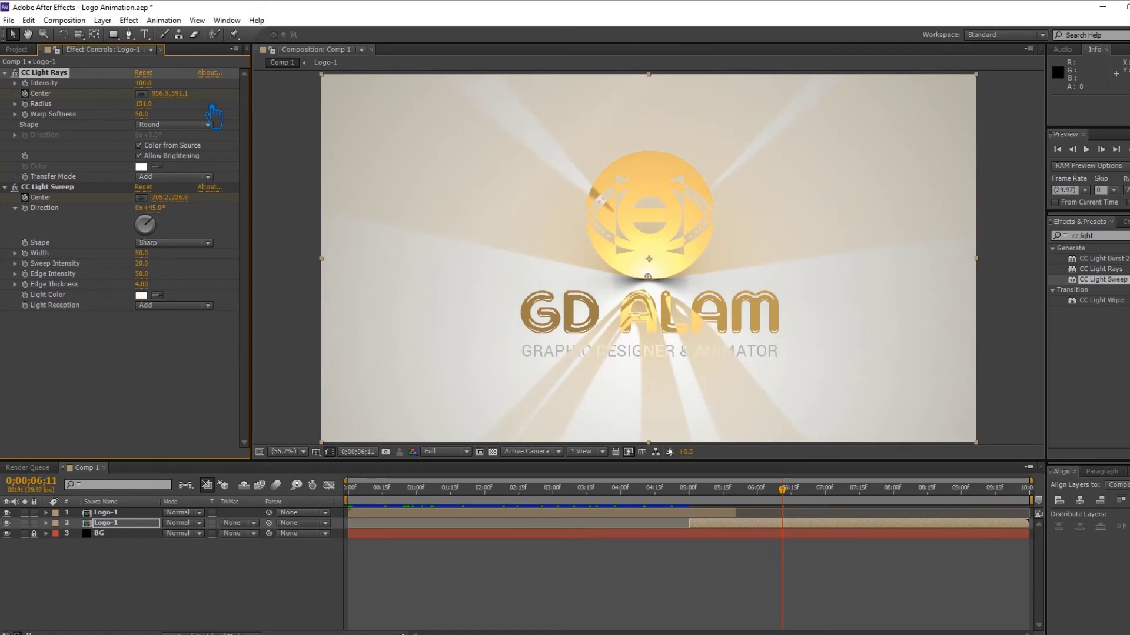
left_click_drag(214, 115, 219, 116)
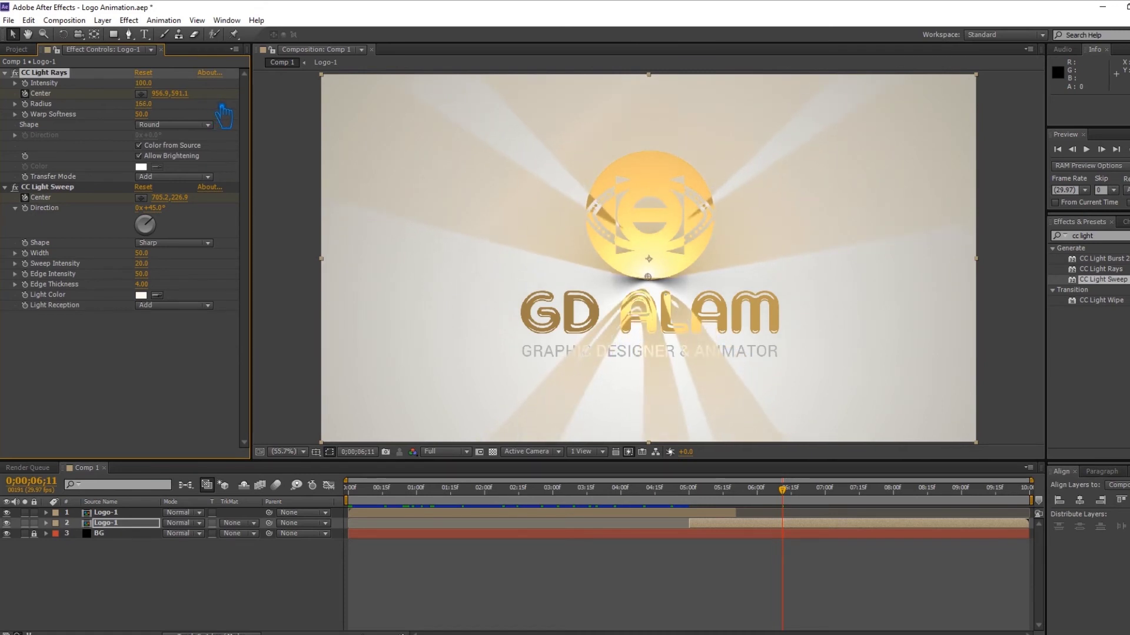
mouse_move(219, 116)
left_mouse_down()
mouse_move(448, 91)
mouse_move(127, 118)
left_mouse_up()
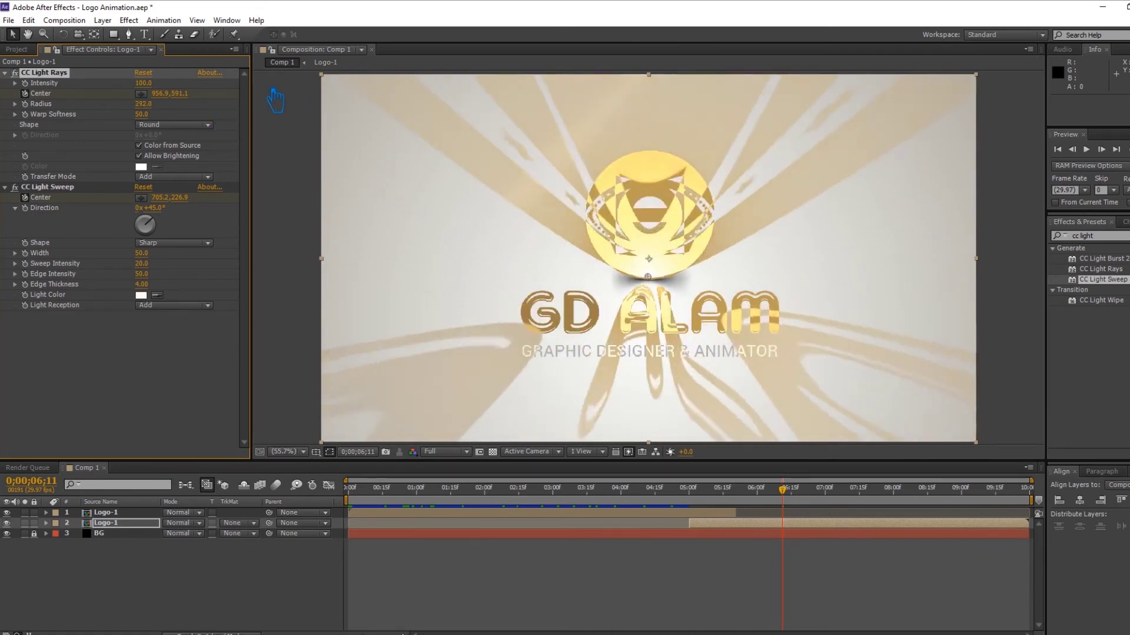
left_click_drag(127, 118, 154, 109)
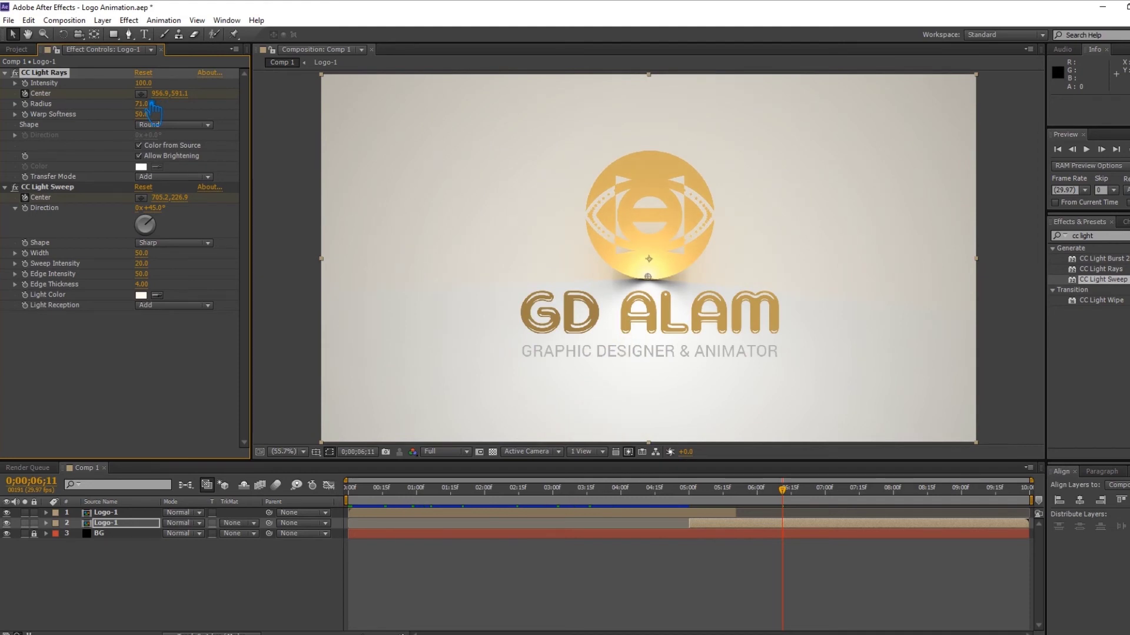
- Set Warp Softness to 243 and Intensity to 148, then save and preview the animation
left_click_drag(137, 117, 233, 115)
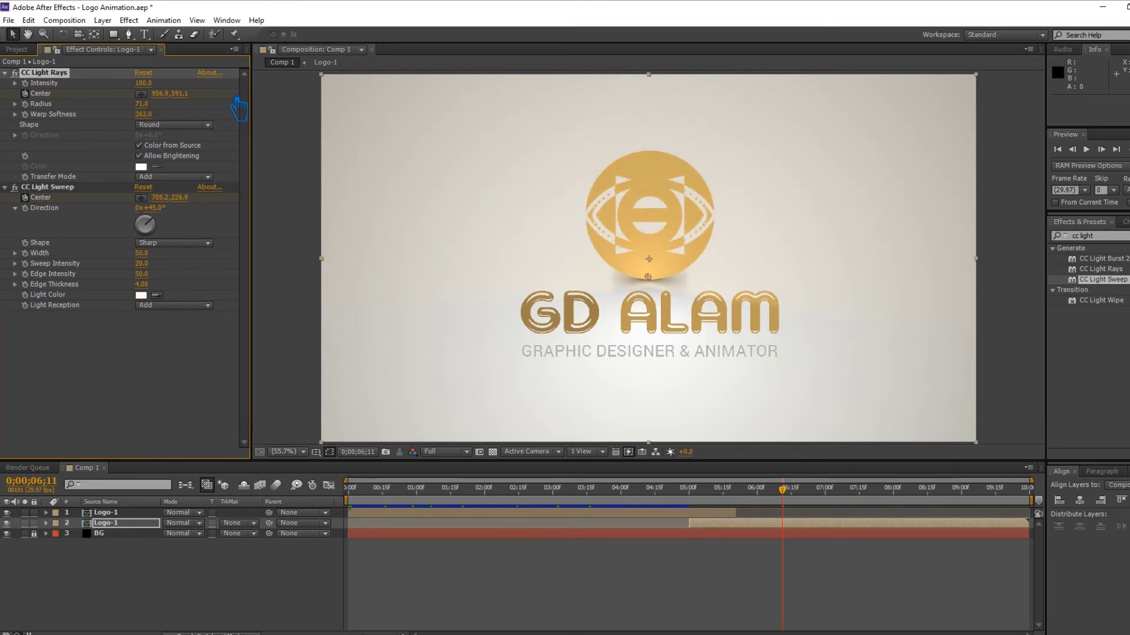
left_click_drag(157, 96, 177, 95)
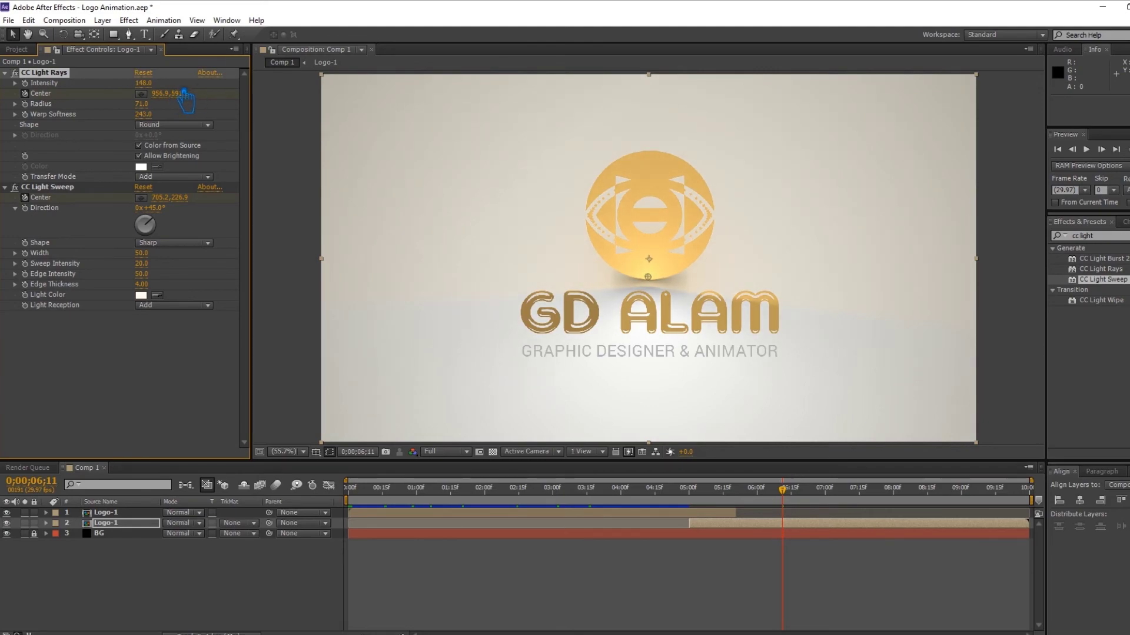
key("Return")
key("KP_0")
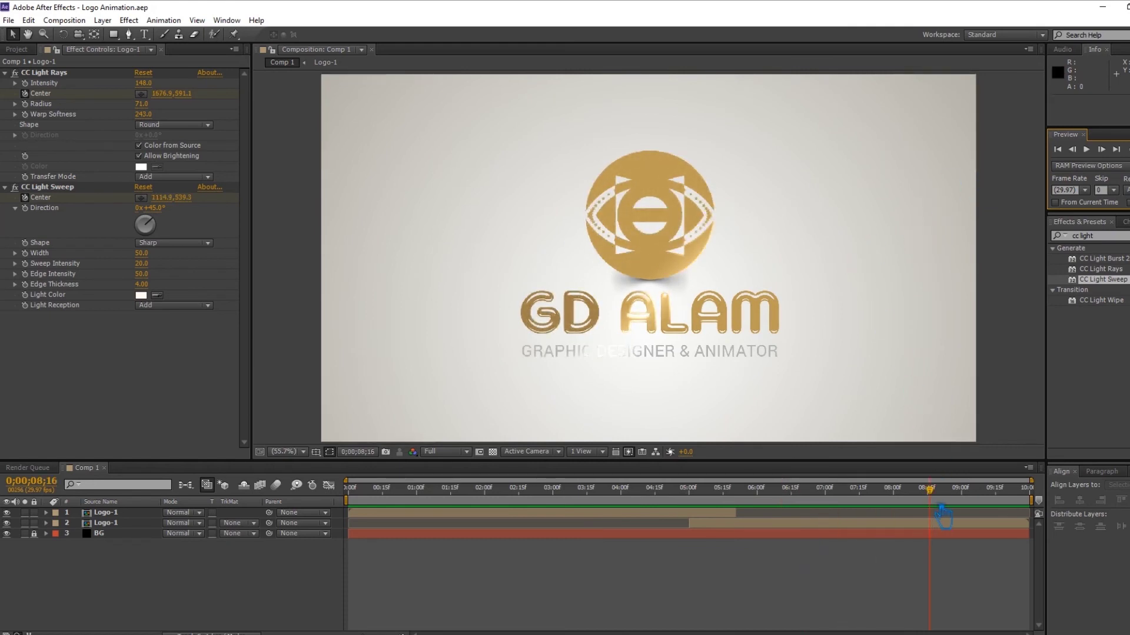
left_click_drag(939, 522, 784, 532)
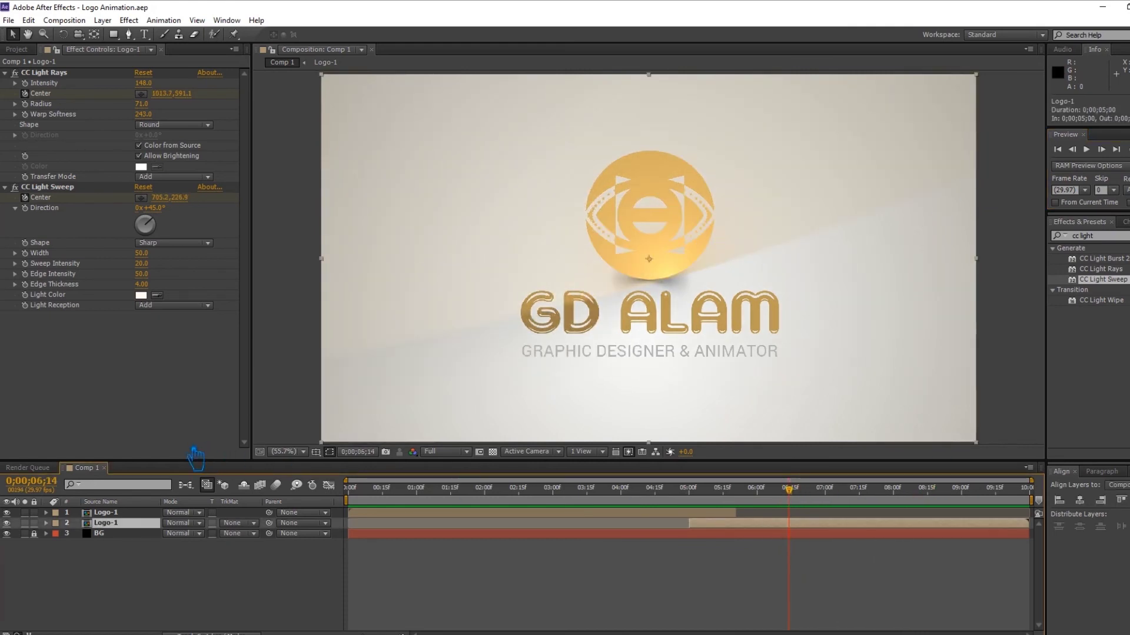
- Apply Easy Ease In to the first CC Light Rays Center keyframe on Logo-1
left_click(61, 535)
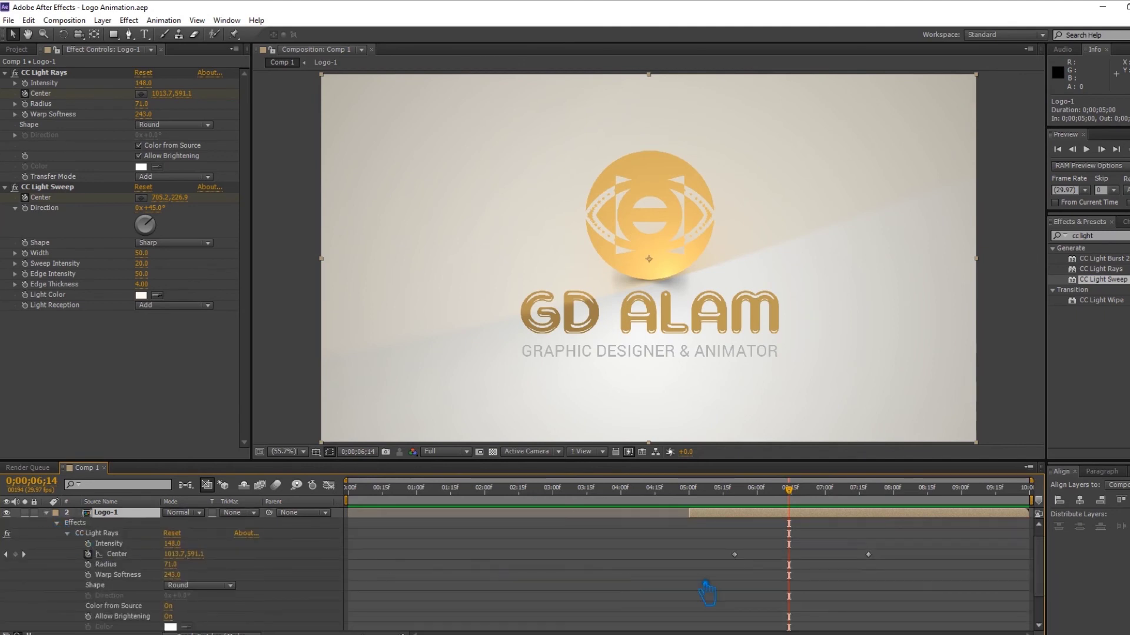
left_click(735, 554)
right_click(735, 554)
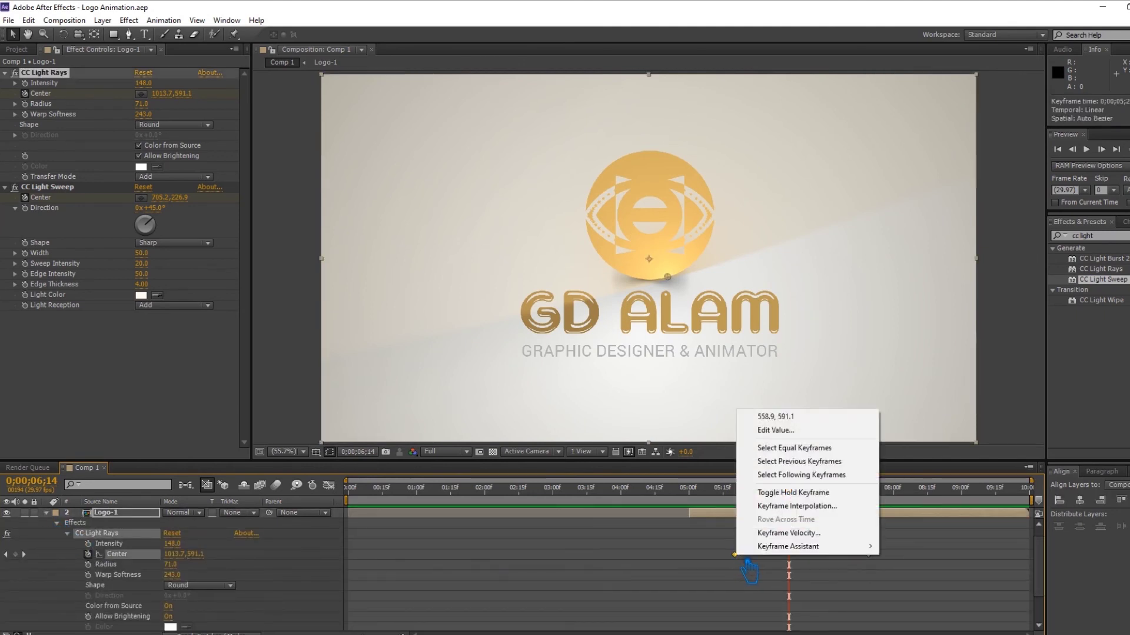
mouse_move(849, 547)
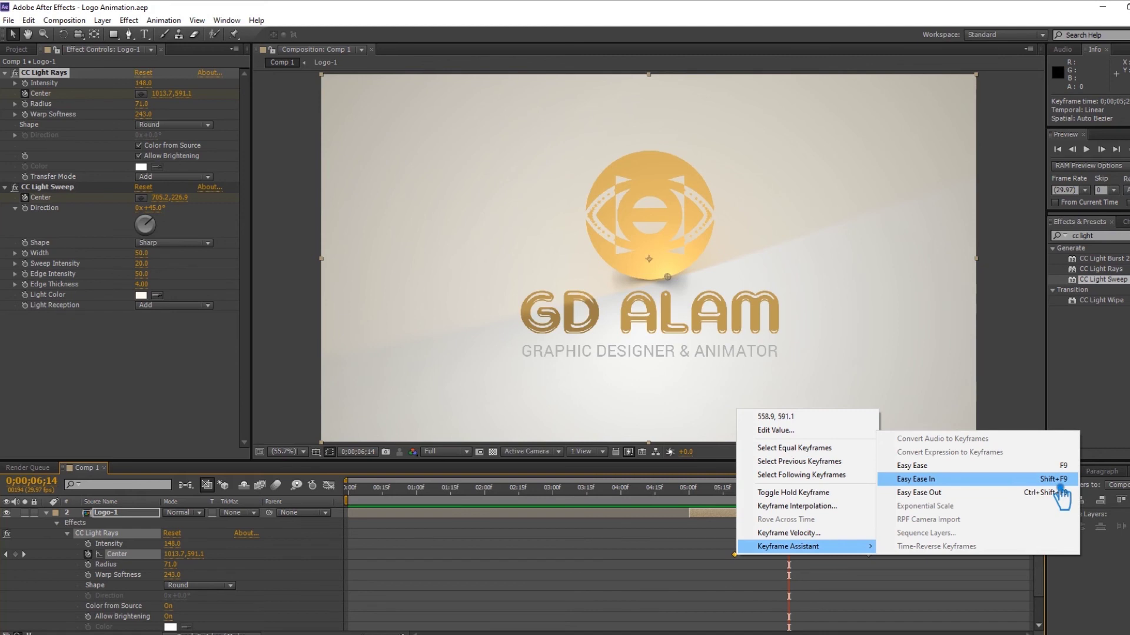
left_click(1060, 483)
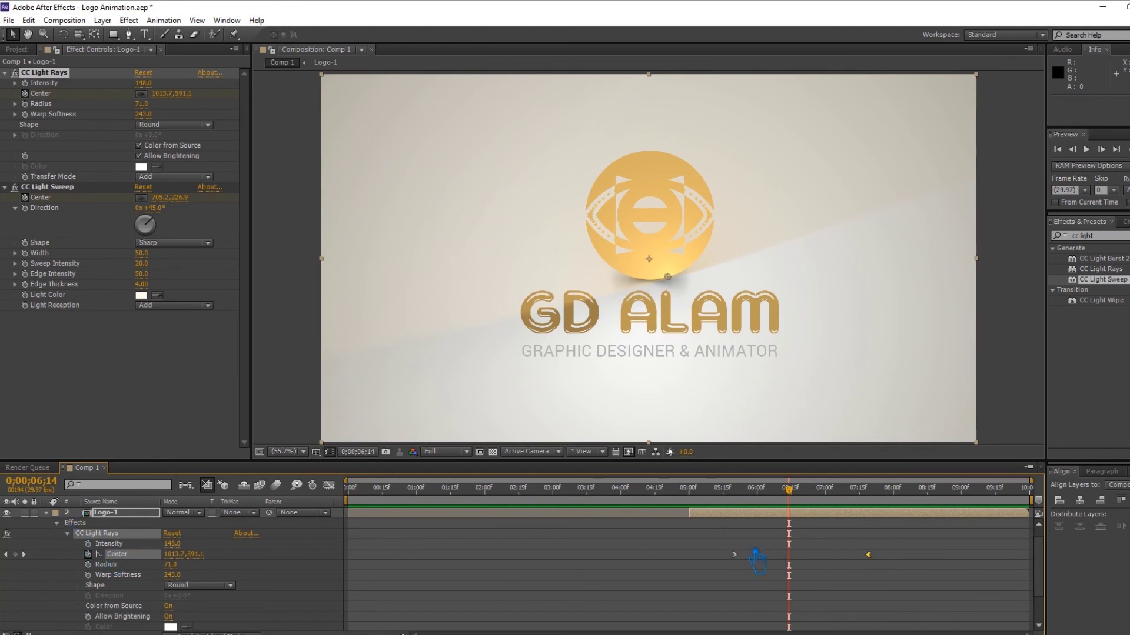
- Select the light sweep's centre keyframe, then collapse Logo-1's effect properties
scroll(694, 570, "down", 3)
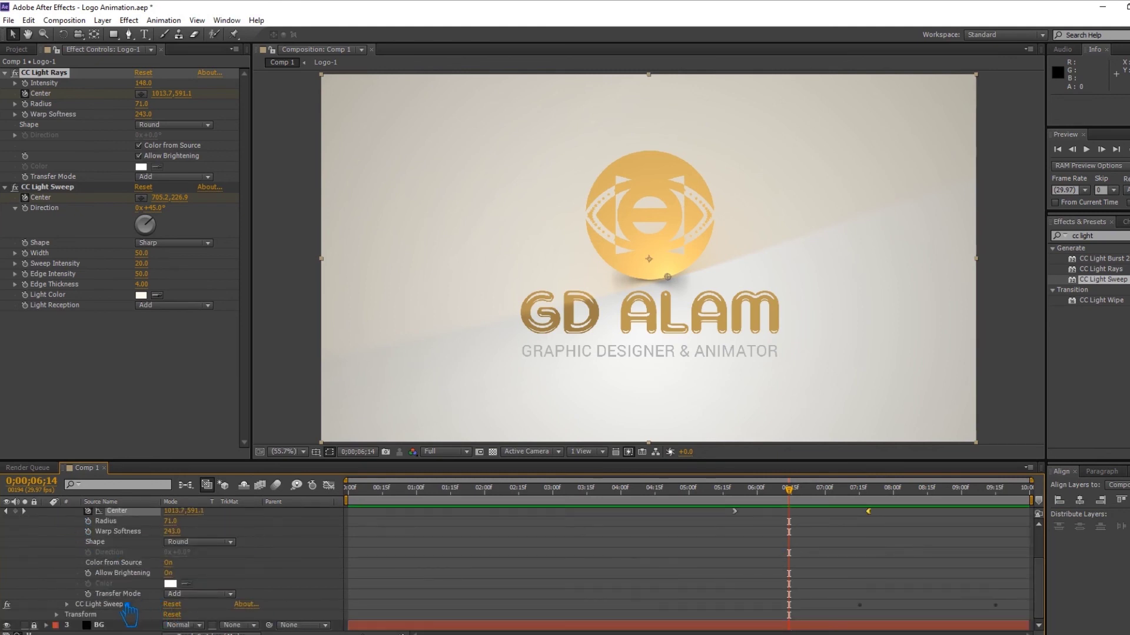
left_click(68, 605)
left_click(857, 542)
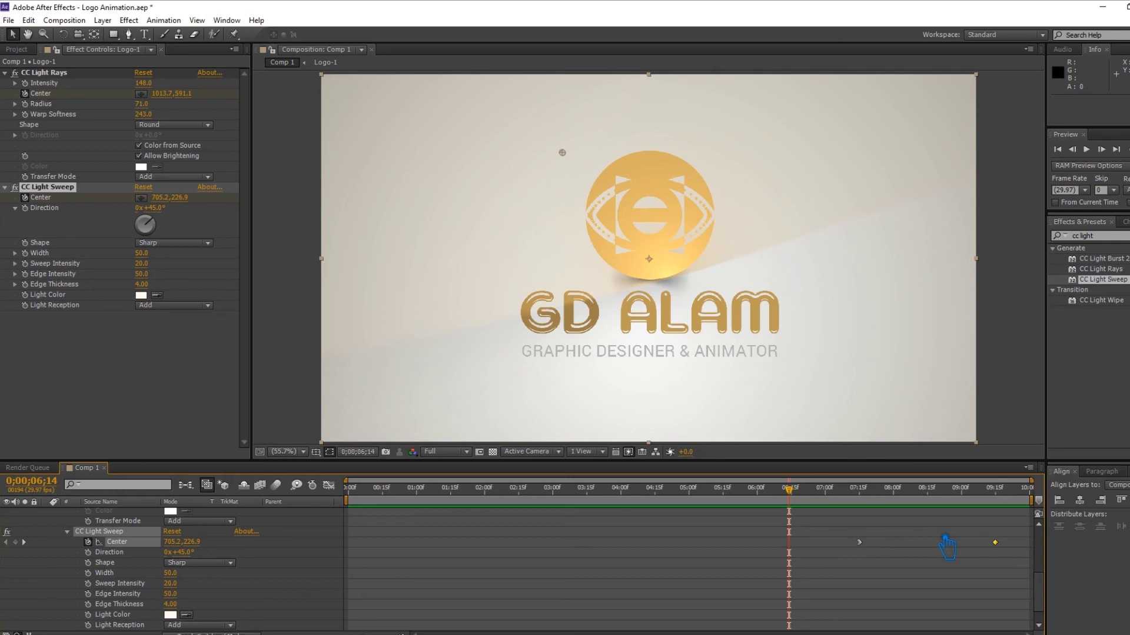
scroll(423, 567, "up", 3)
scroll(232, 572, "up", 5)
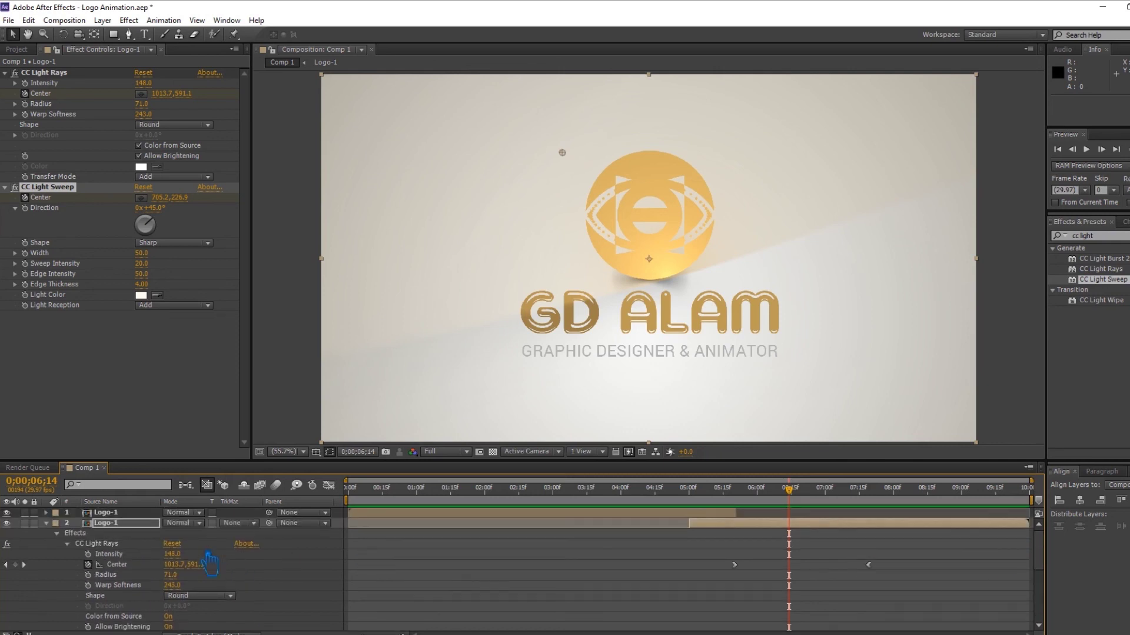
left_click(58, 534)
- Save the Logo Animation project and RAM-preview Comp 1 with numpad 0
key("ctrl+s")
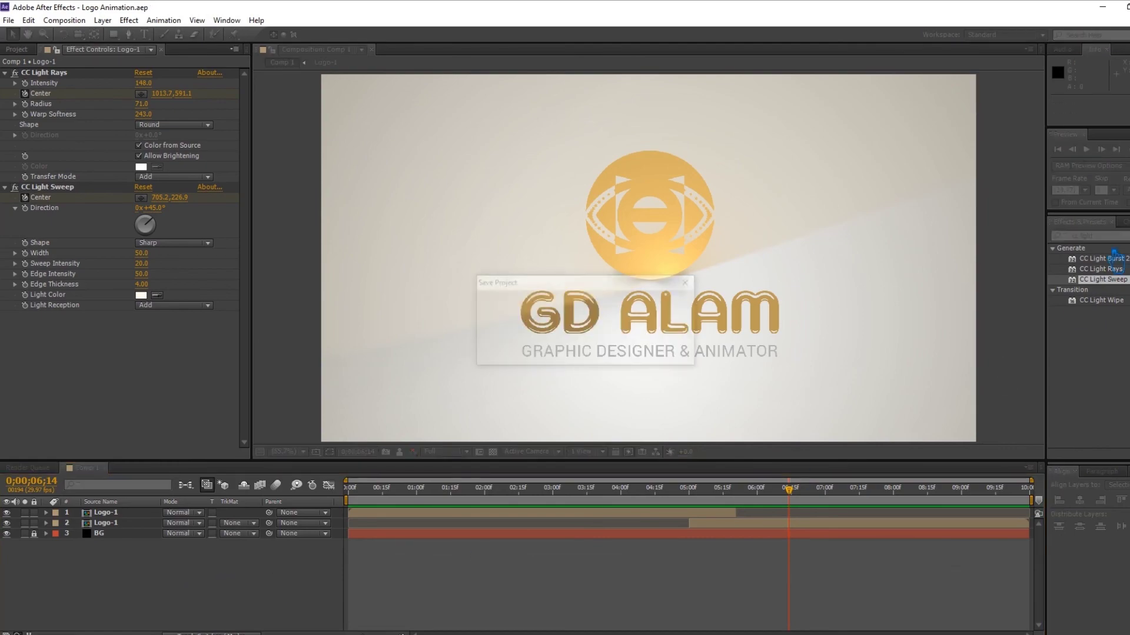
key("KP_0")
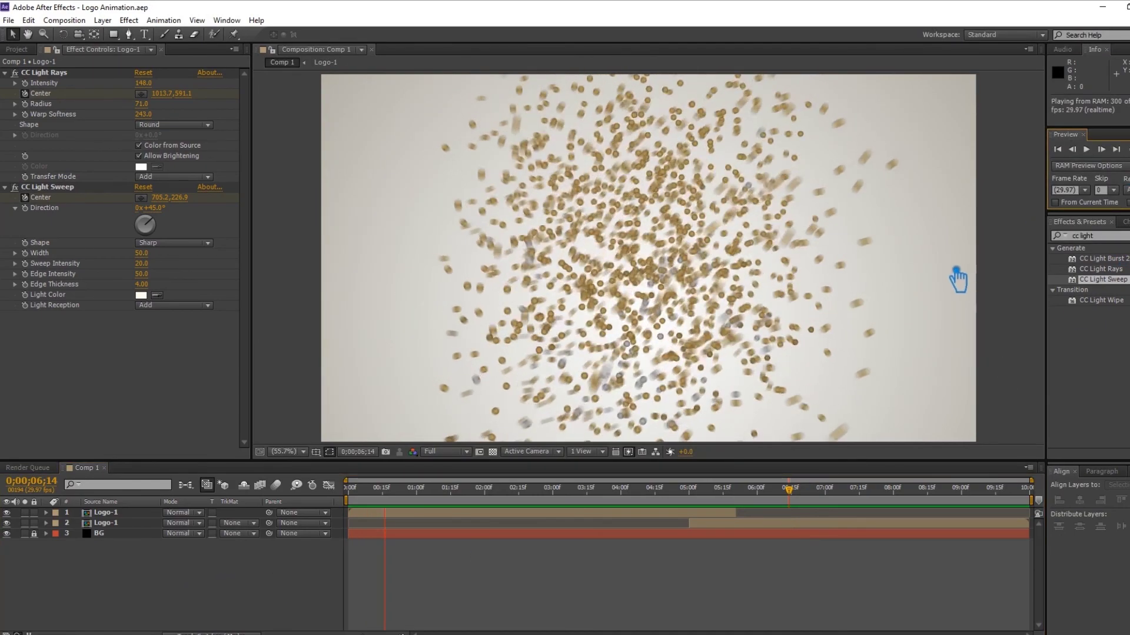